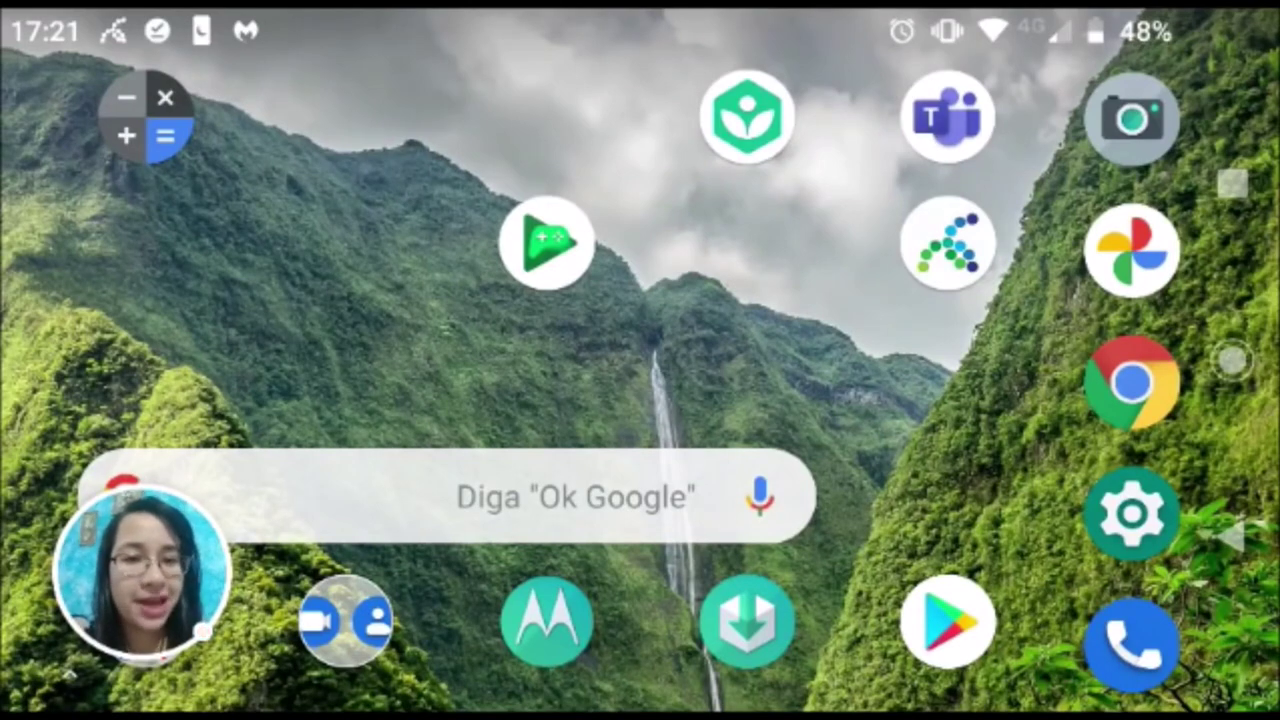
# Step: Open the Críquete game's page from the Continuar jogando list in Google Play Games
pyautogui.click(547, 242)
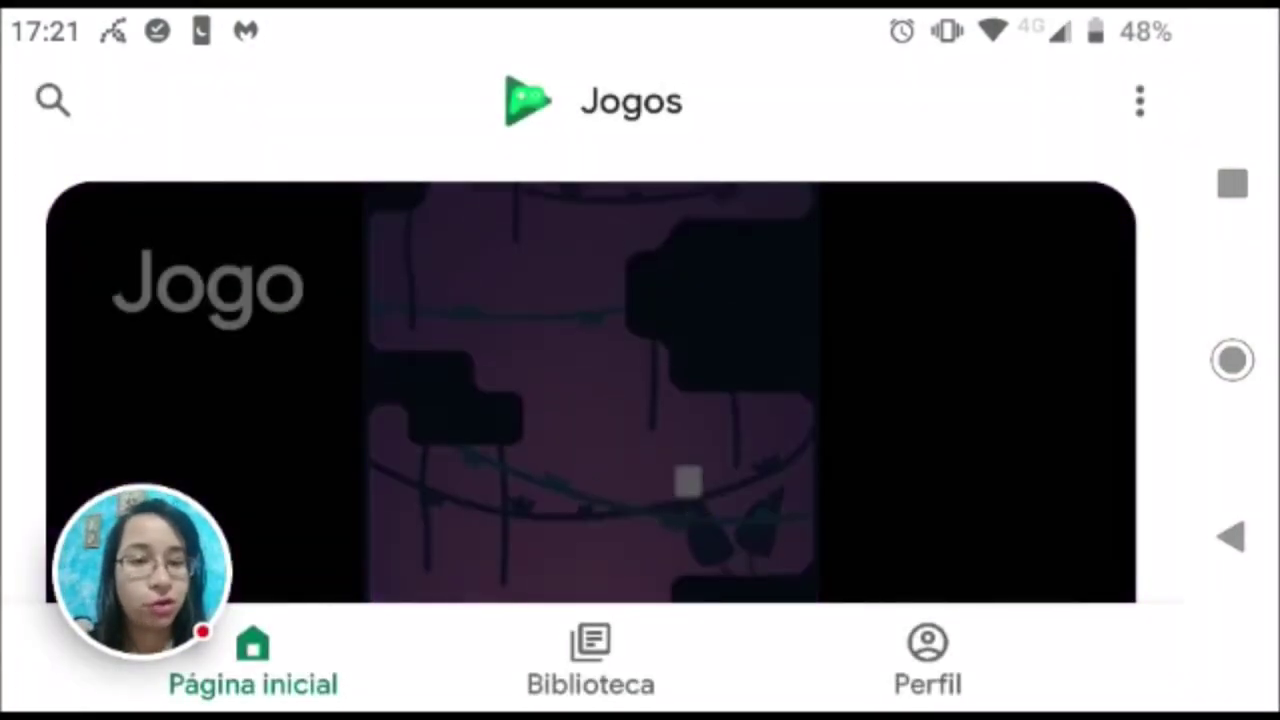
pyautogui.scroll(-6, 590, 390)
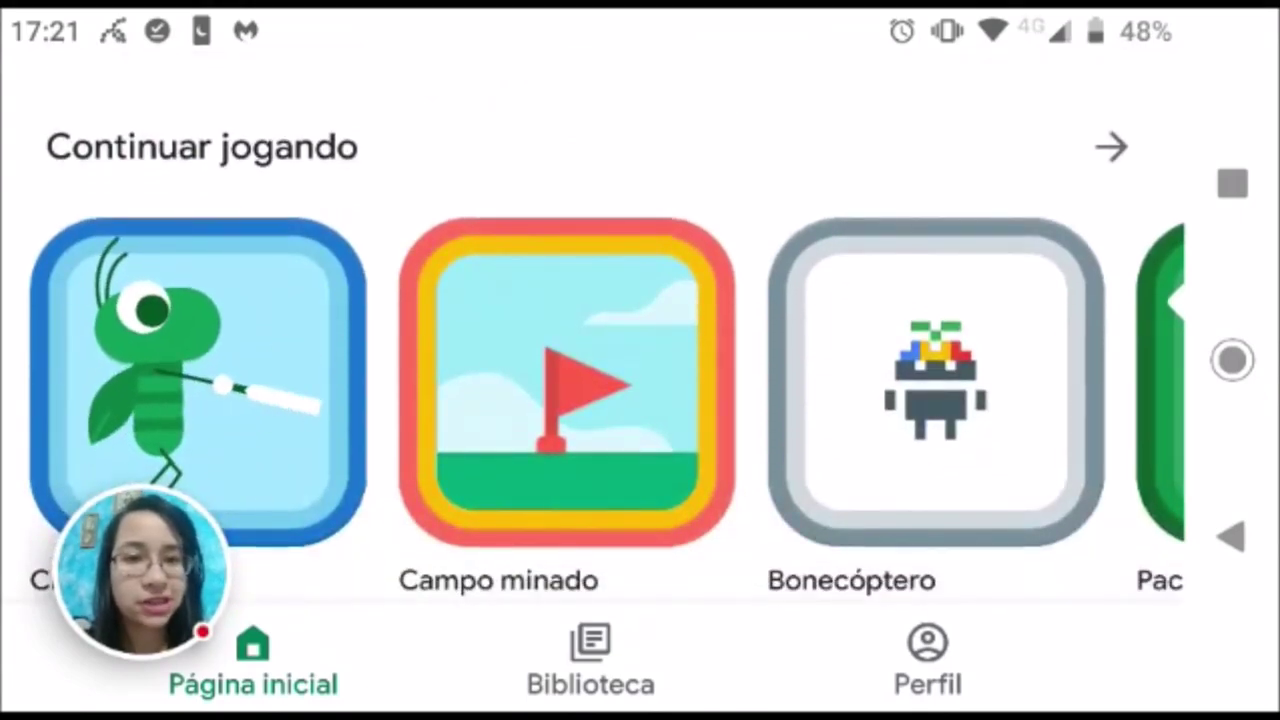
pyautogui.scroll(-2, 590, 390)
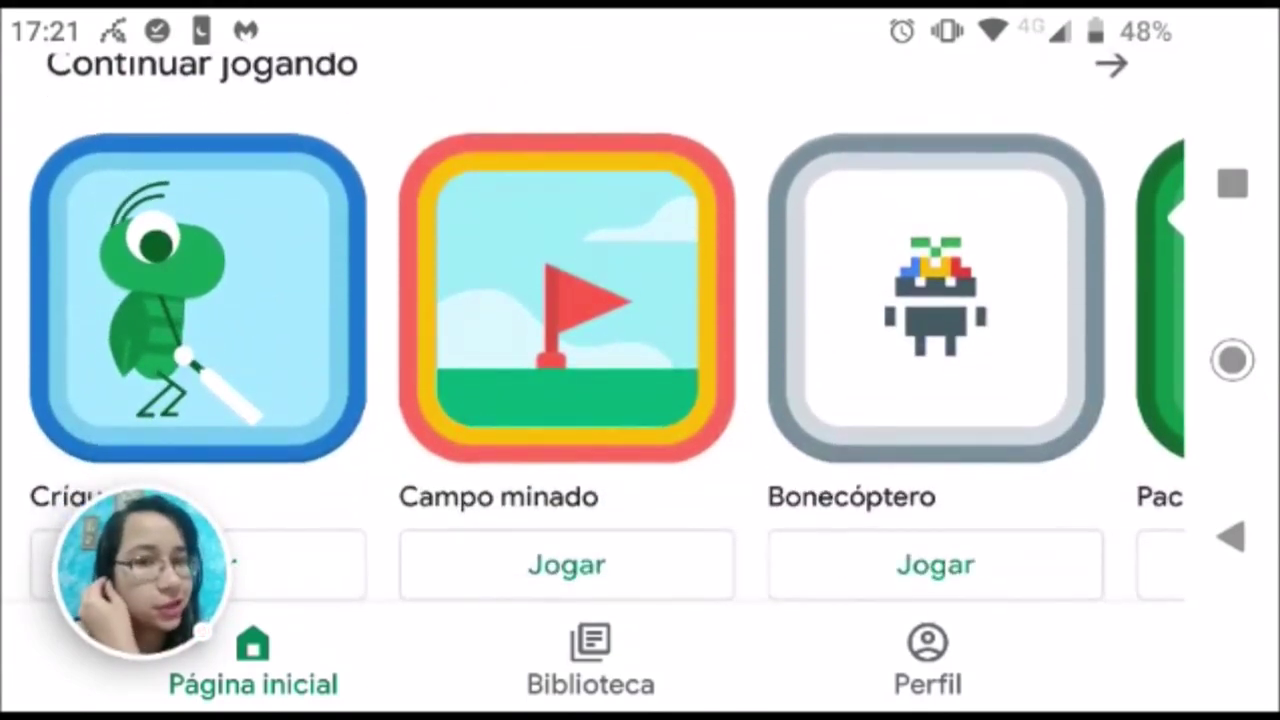
pyautogui.click(198, 298)
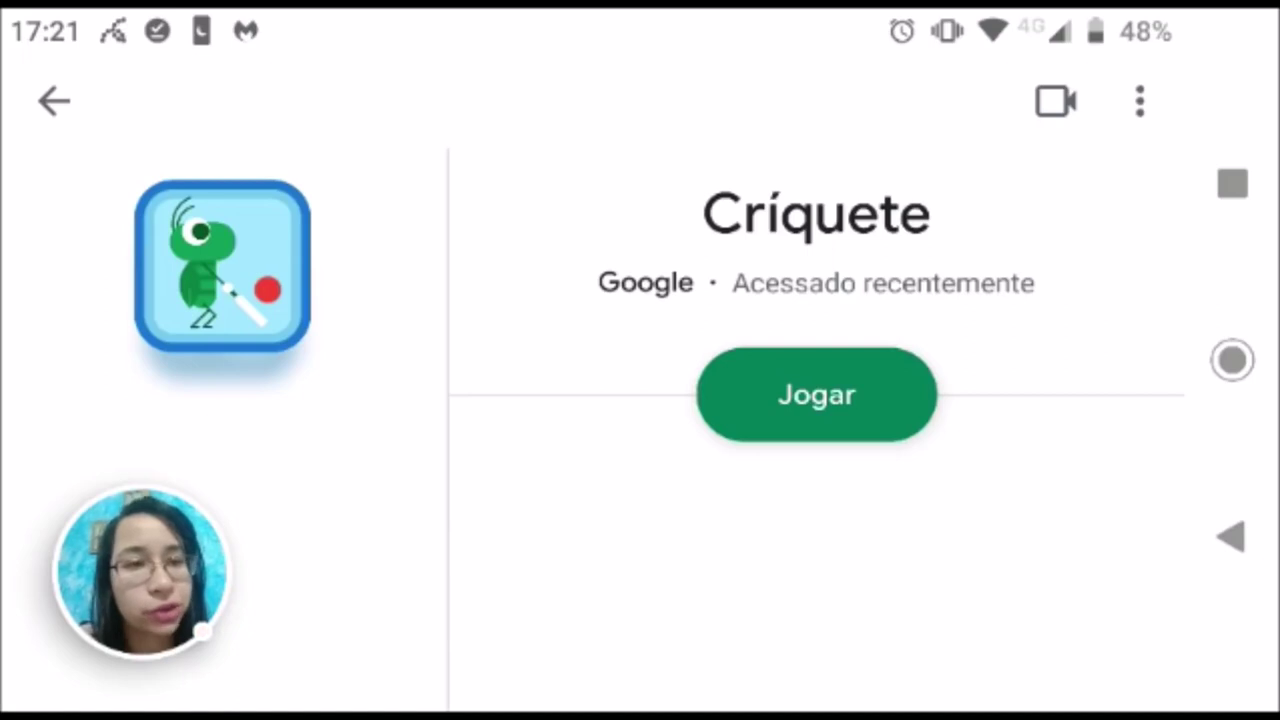
pyautogui.click(1056, 101)
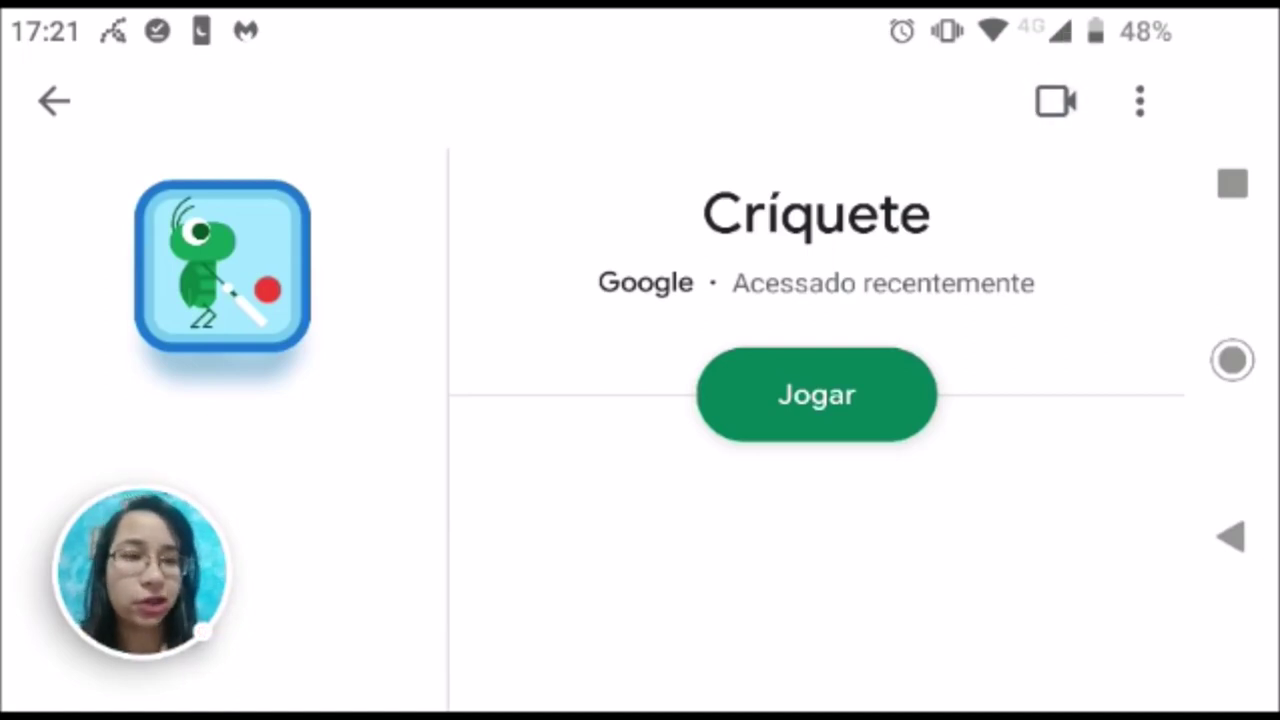
# Step: Look through the recently used apps and switch to the cricket game screen recording in Google Photos
pyautogui.click(1232, 183)
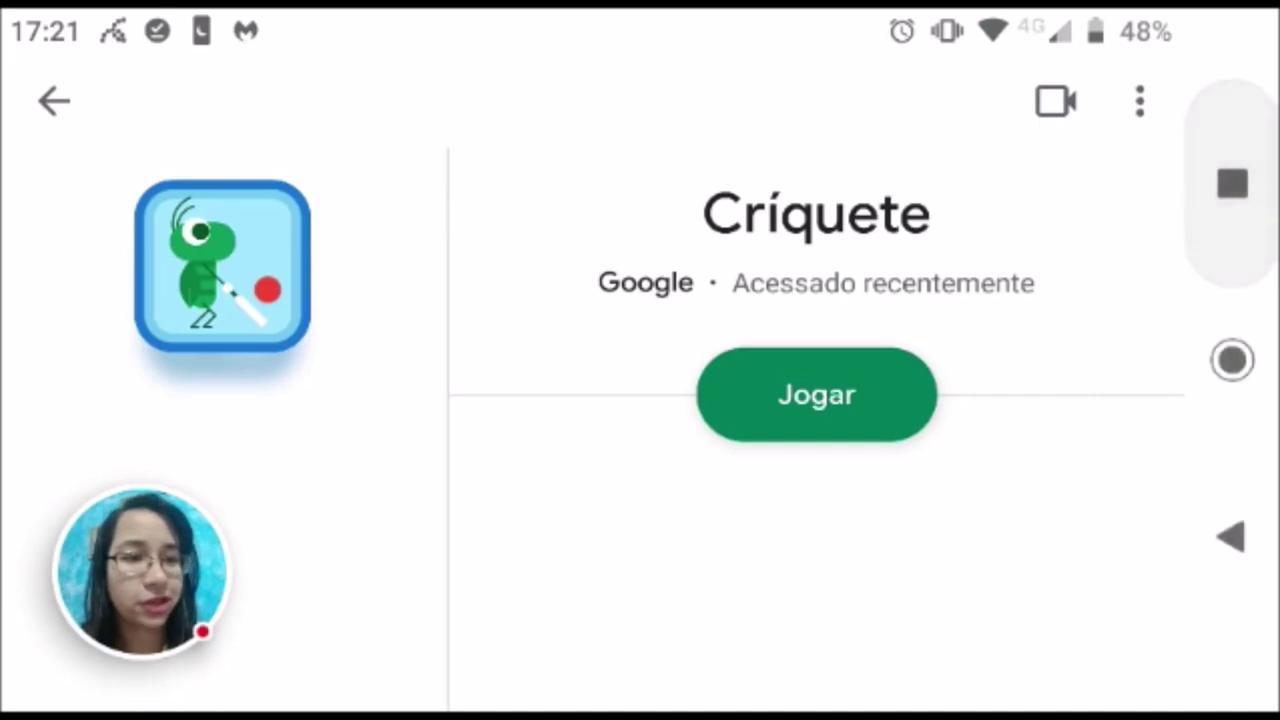
pyautogui.moveTo(400, 400); pyautogui.dragTo(900, 400)
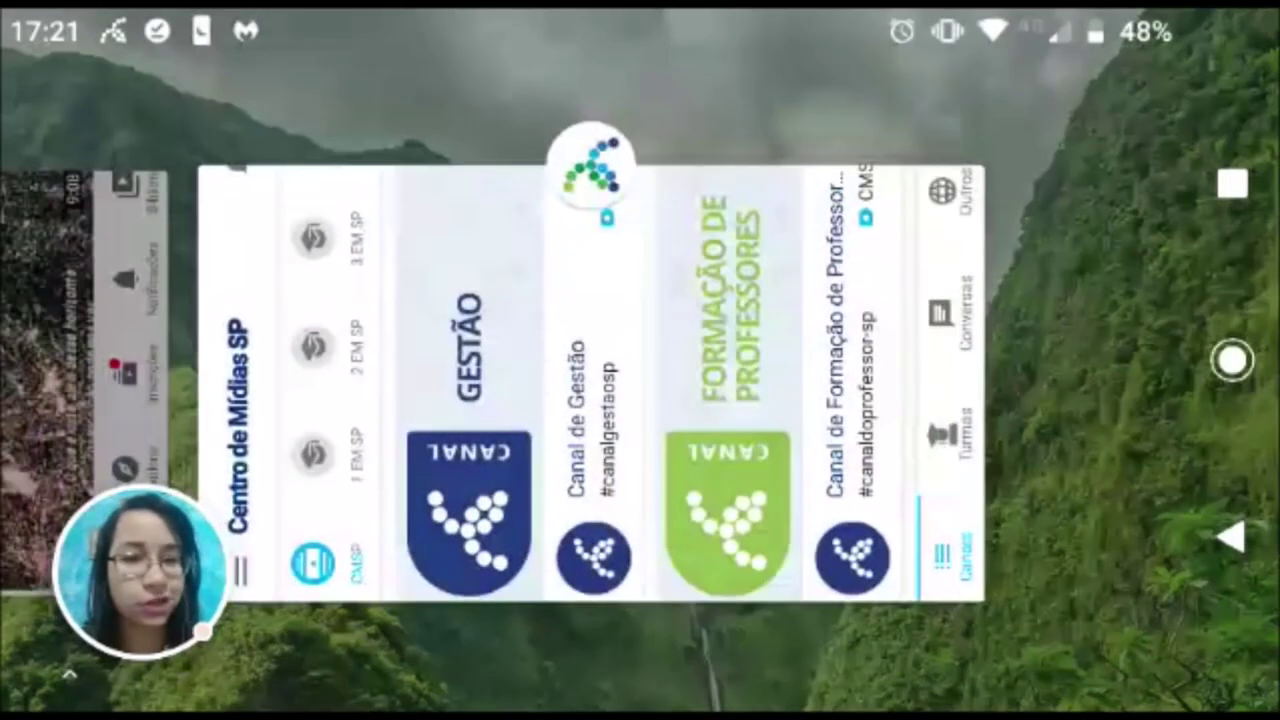
pyautogui.moveTo(400, 400); pyautogui.dragTo(1000, 400)
pyautogui.moveTo(400, 400); pyautogui.dragTo(900, 400)
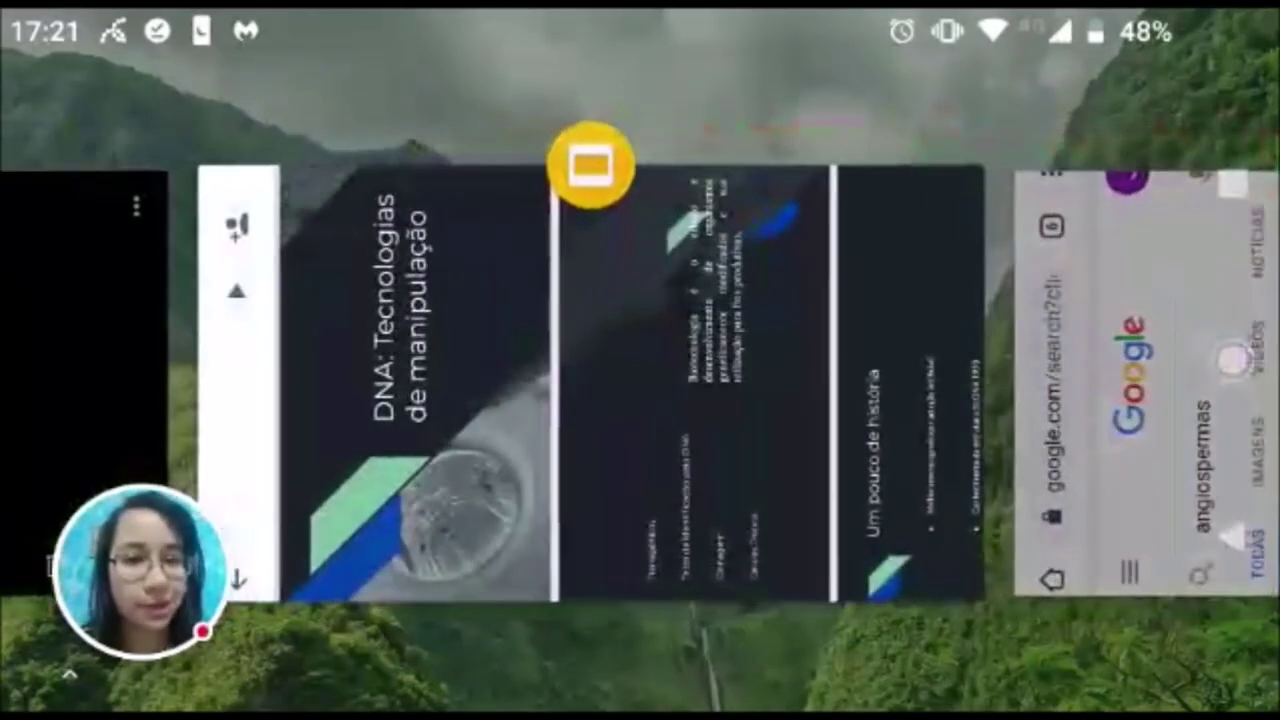
pyautogui.moveTo(400, 400); pyautogui.dragTo(900, 400)
pyautogui.click(838, 380)
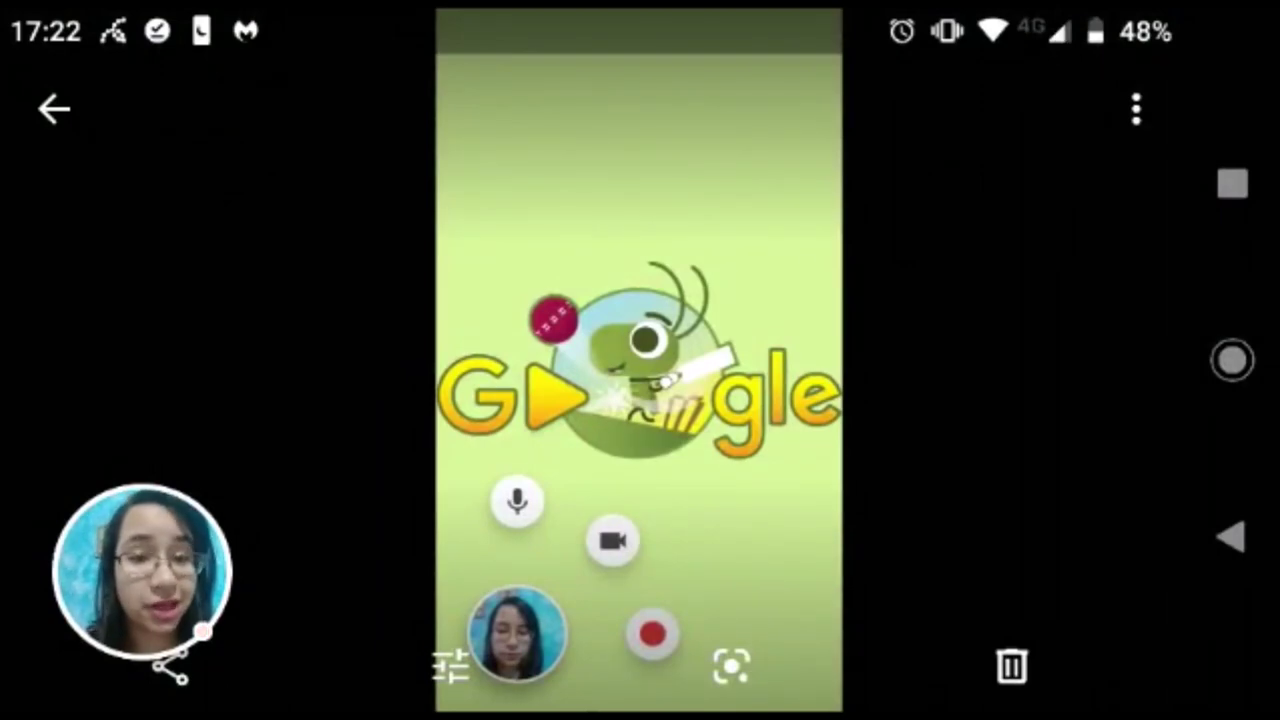
# Step: Switch from the playing video to the Centro de Mídias SP app
pyautogui.press('super')
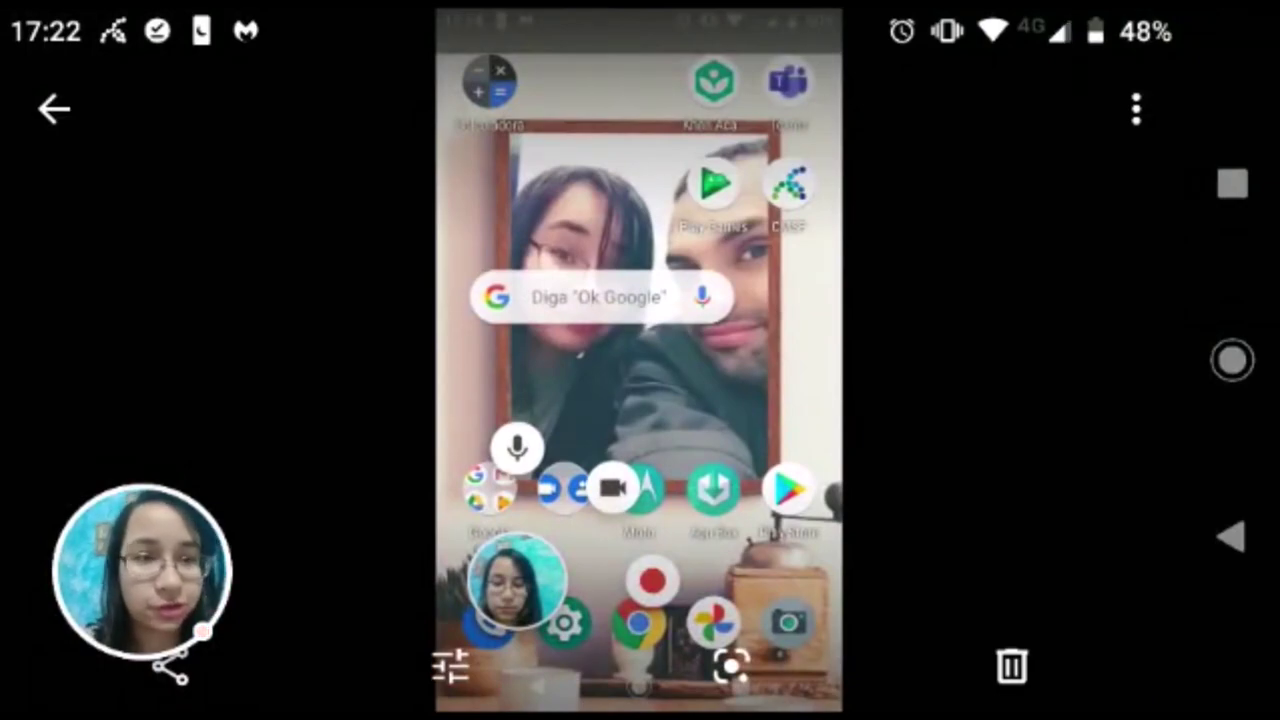
pyautogui.hotkey('alt', 'Tab')
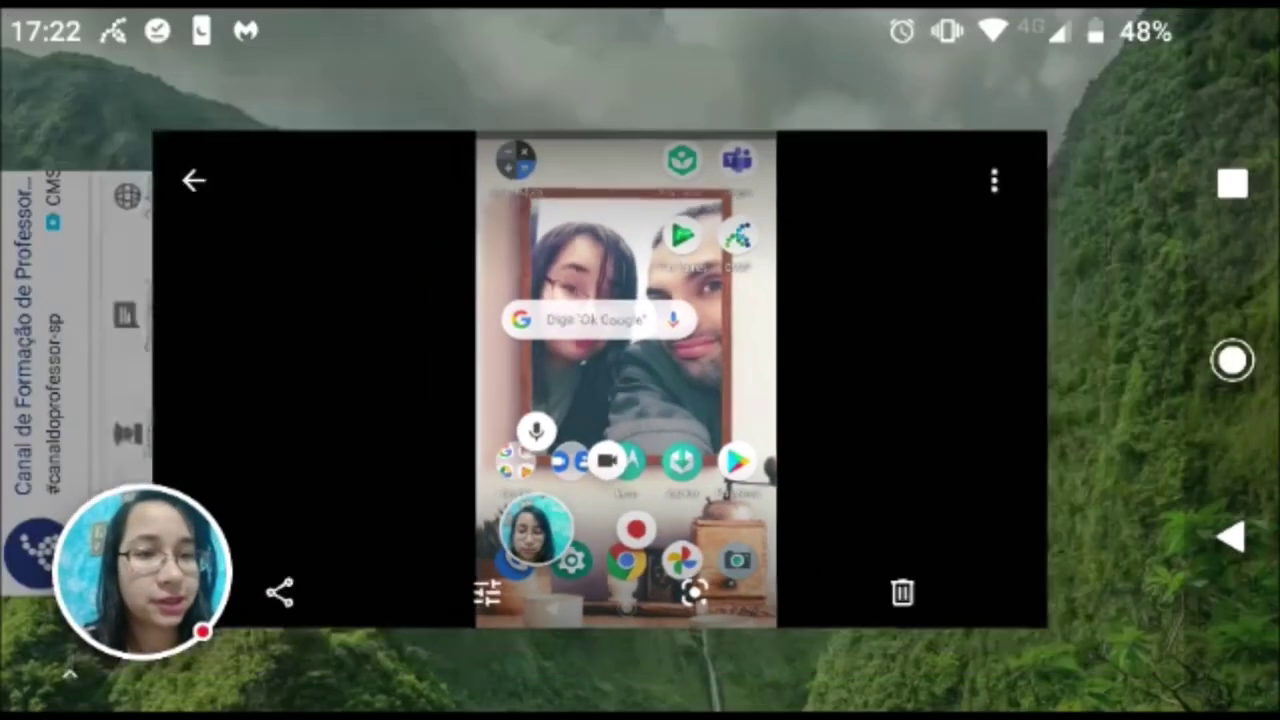
pyautogui.hscroll(-3, 640, 380)
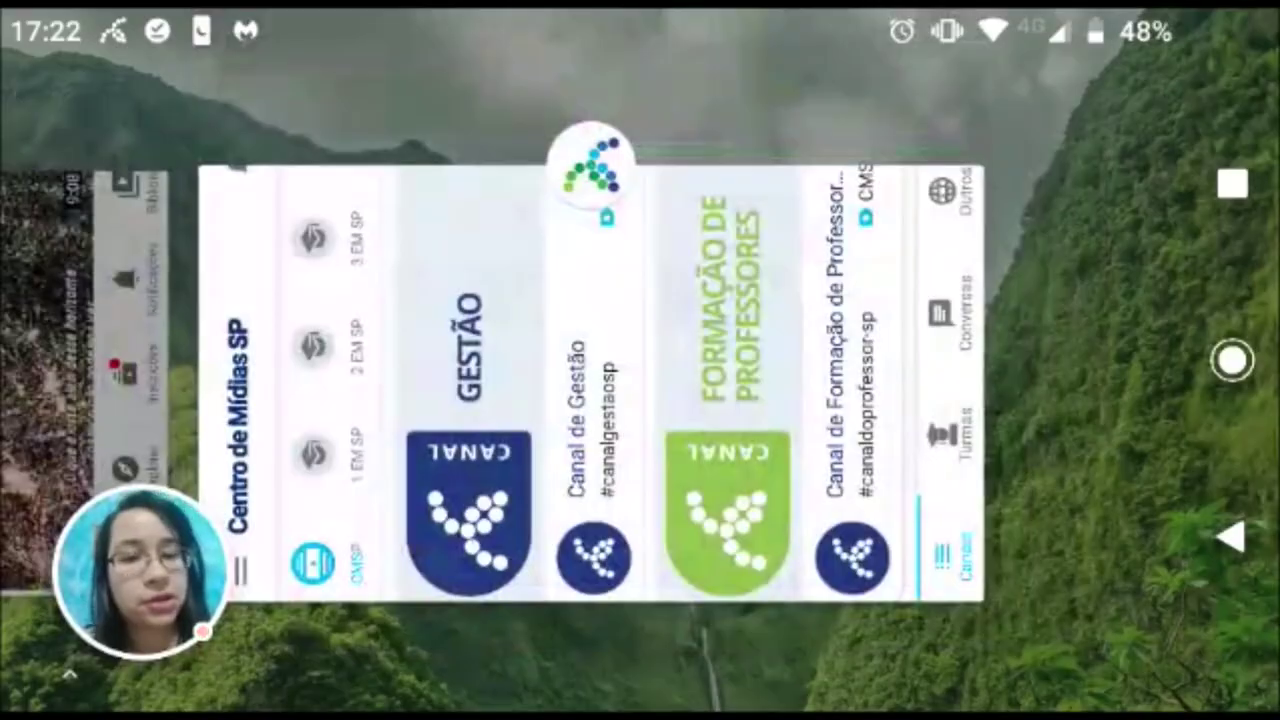
pyautogui.press('Return')
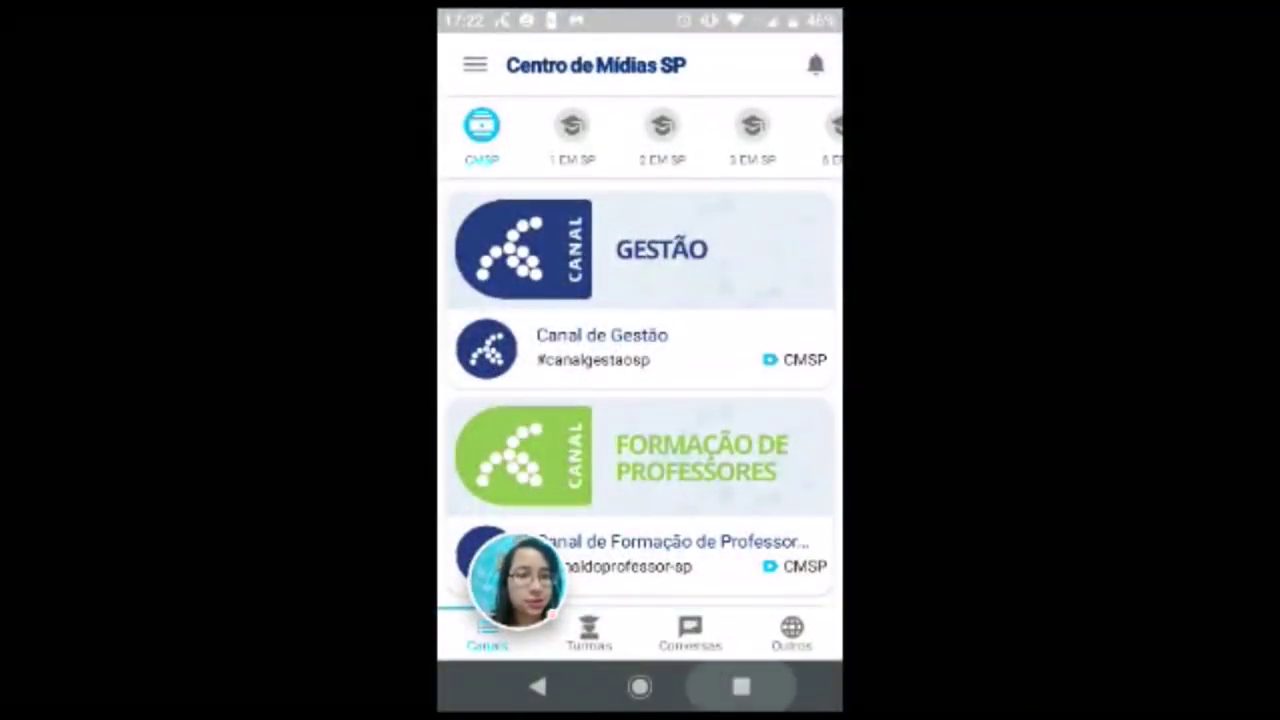
# Step: Switch to YouTube and browse the video results for "do micro ao macro"
pyautogui.hotkey('alt', 'Tab')
pyautogui.hotkey('alt', 'Tab')
pyautogui.hotkey('alt', 'Tab')
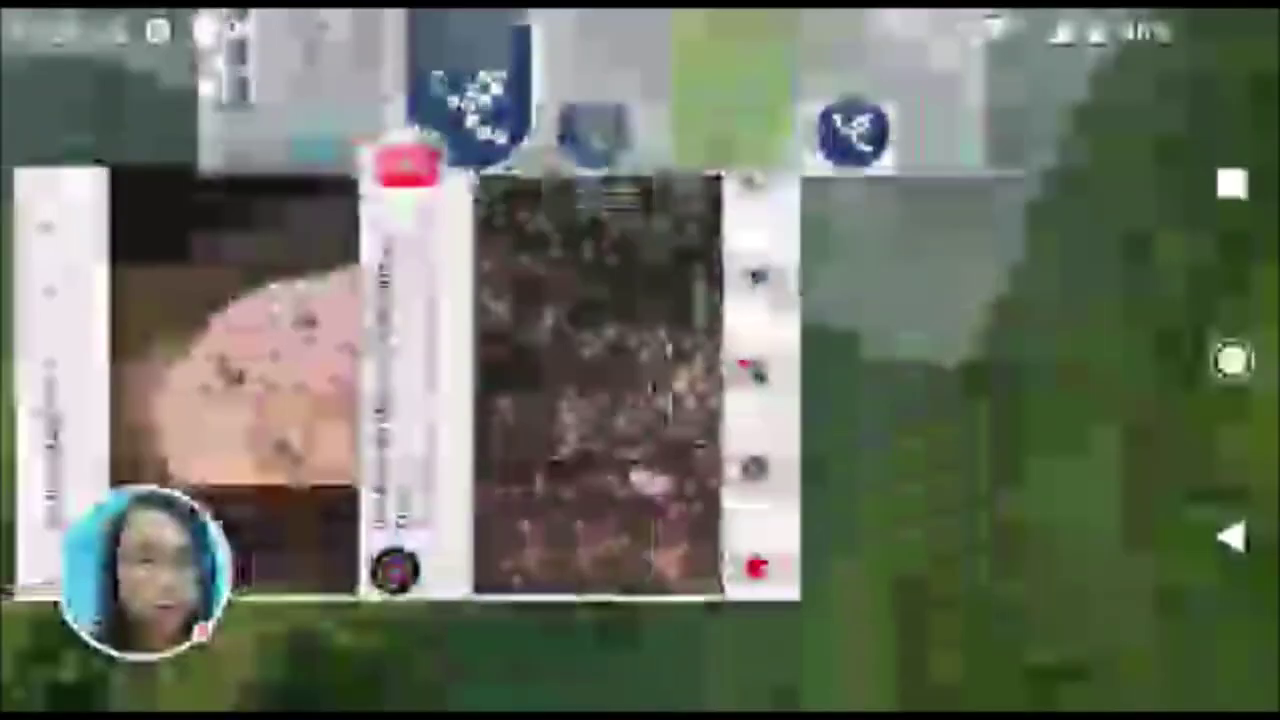
pyautogui.press('Return')
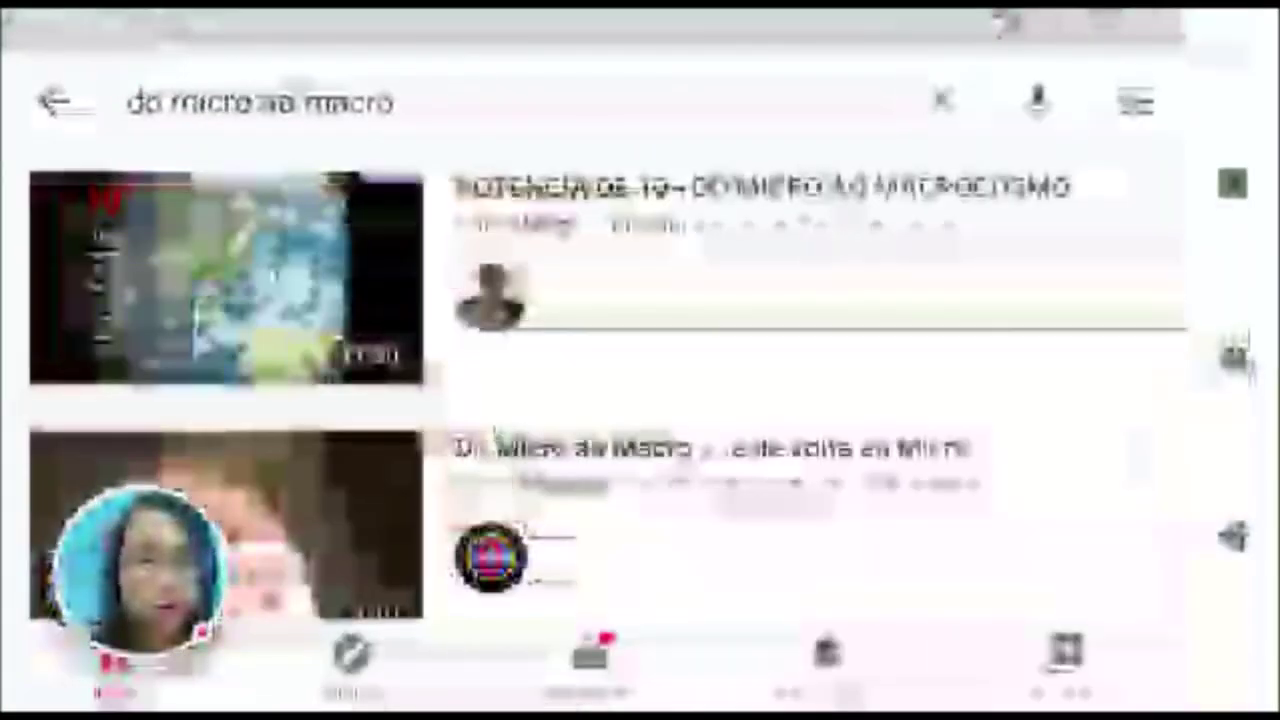
pyautogui.scroll(-3, 600, 400)
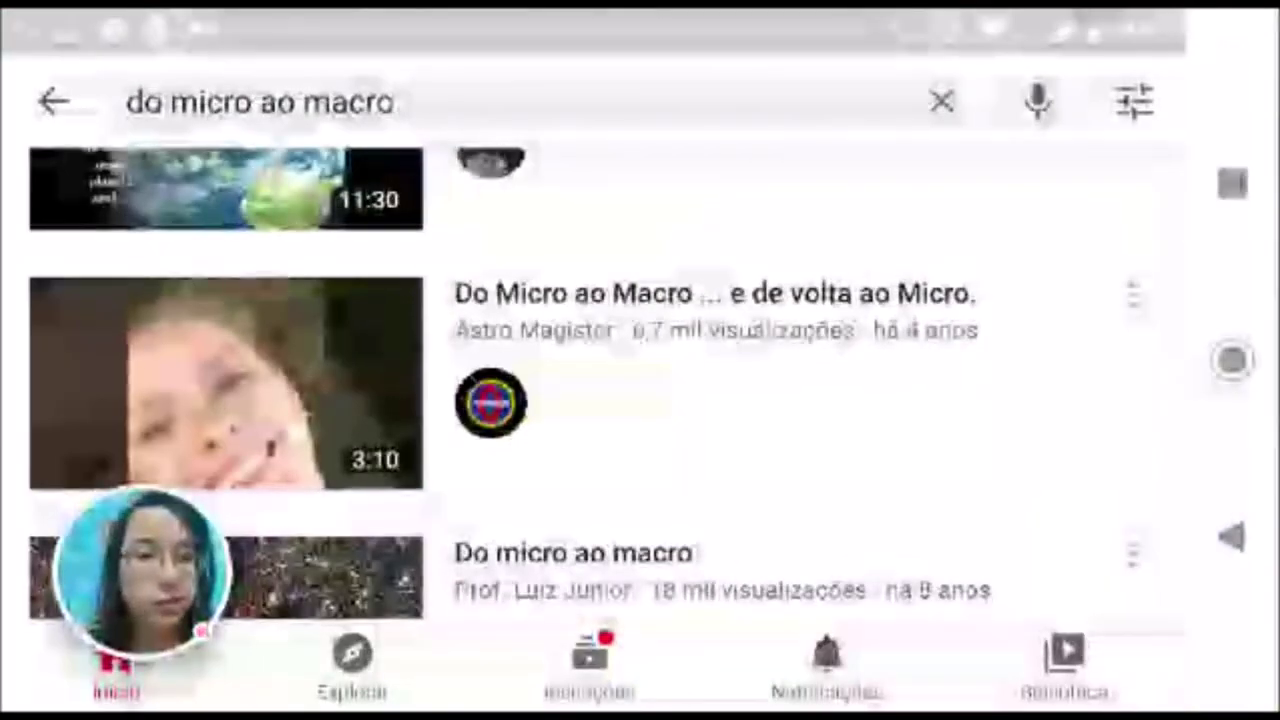
# Step: Switch to Chrome and look through the Google search results for "angiospermas"
pyautogui.hotkey('alt', 'Tab')
pyautogui.hotkey('alt', 'Tab')
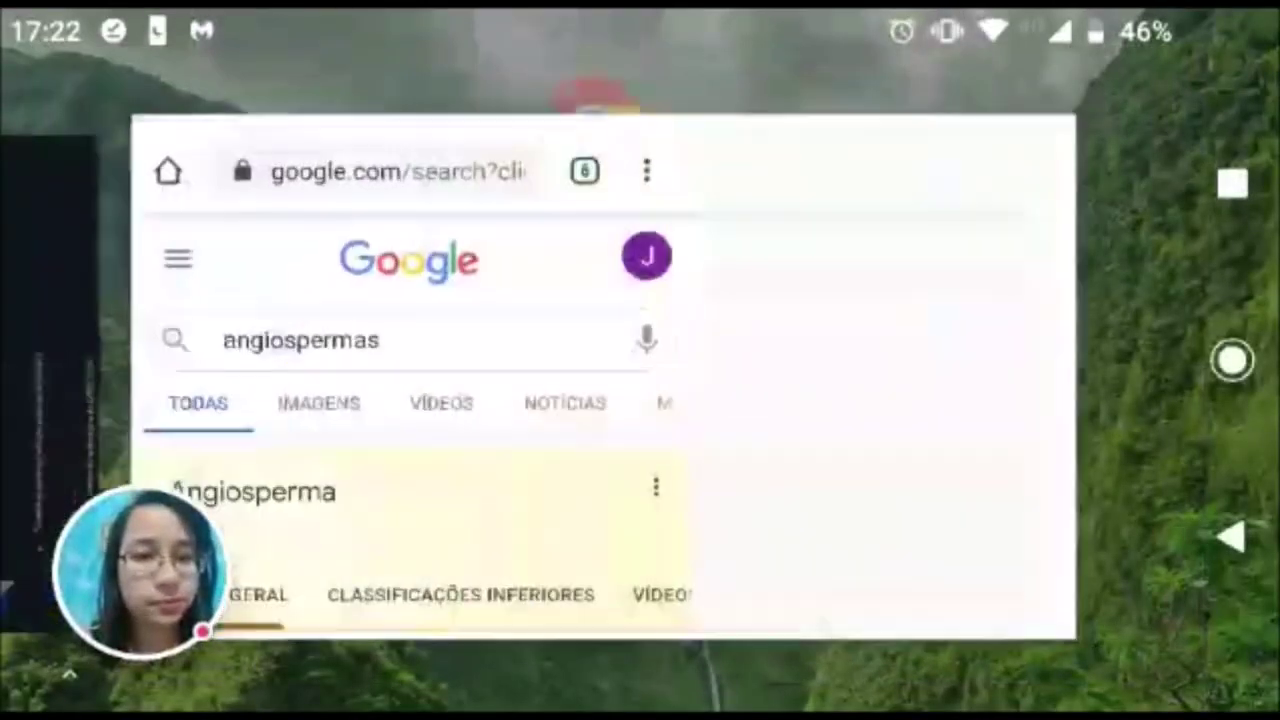
pyautogui.scroll(-6, 598, 487)
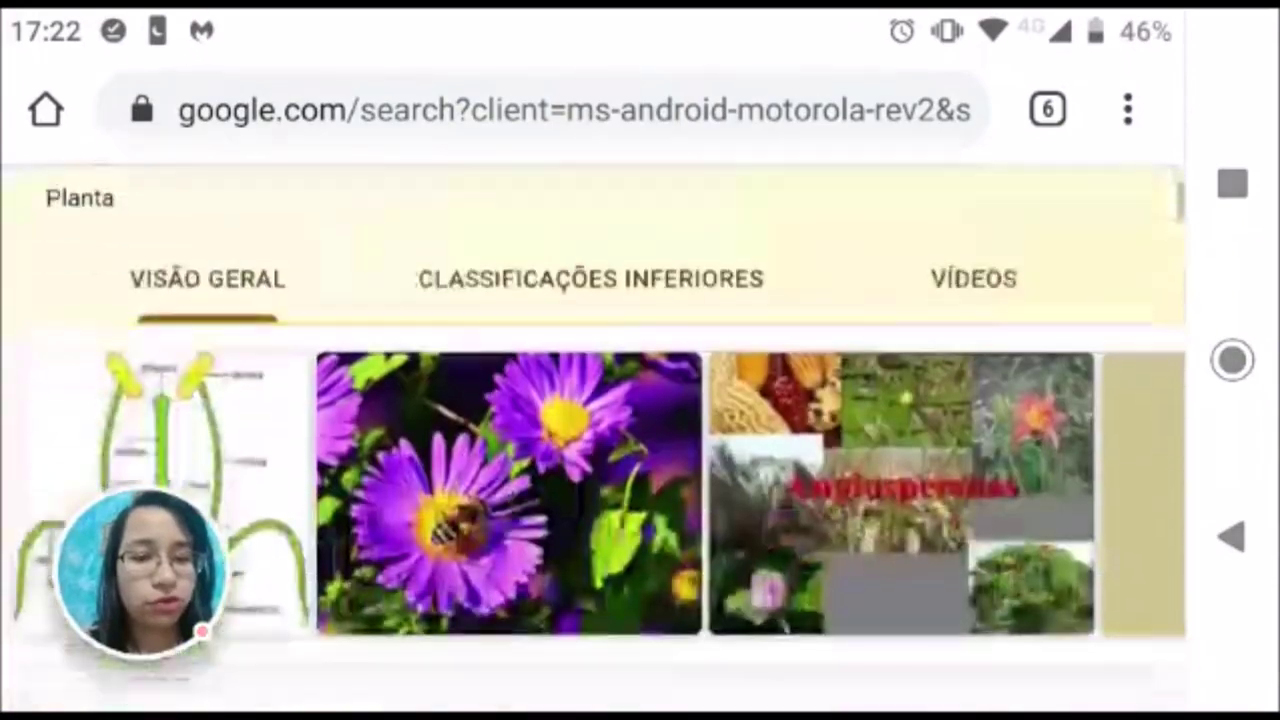
pyautogui.scroll(-3, 598, 450)
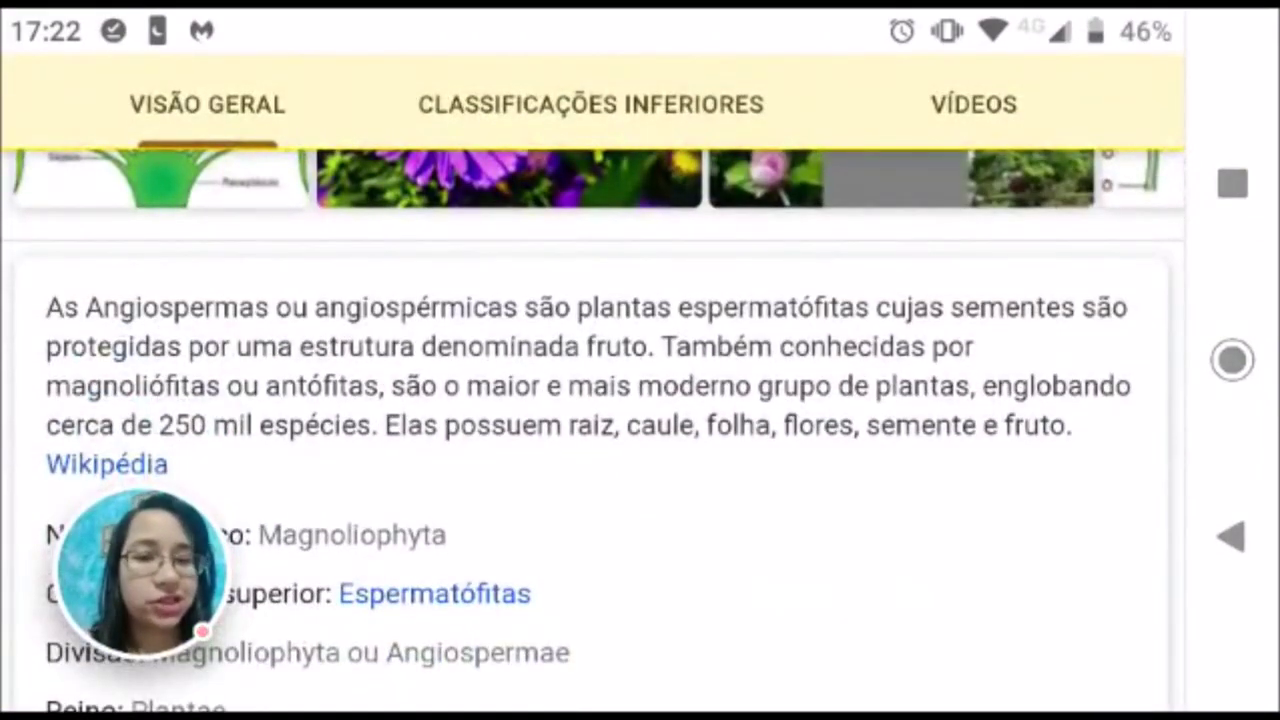
pyautogui.scroll(-10, 598, 430)
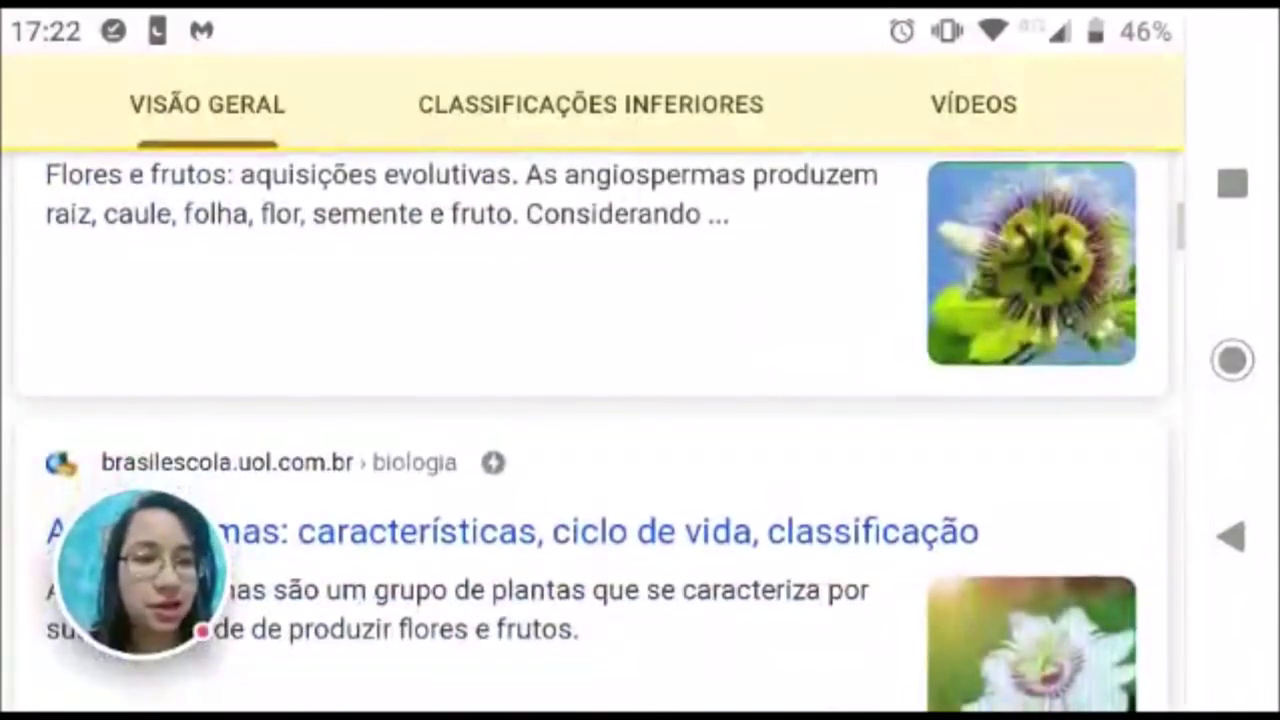
# Step: Switch to the "DNA: tecnologias de manipulação" presentation in Google Slides and present it on this device
pyautogui.click(1232, 183)
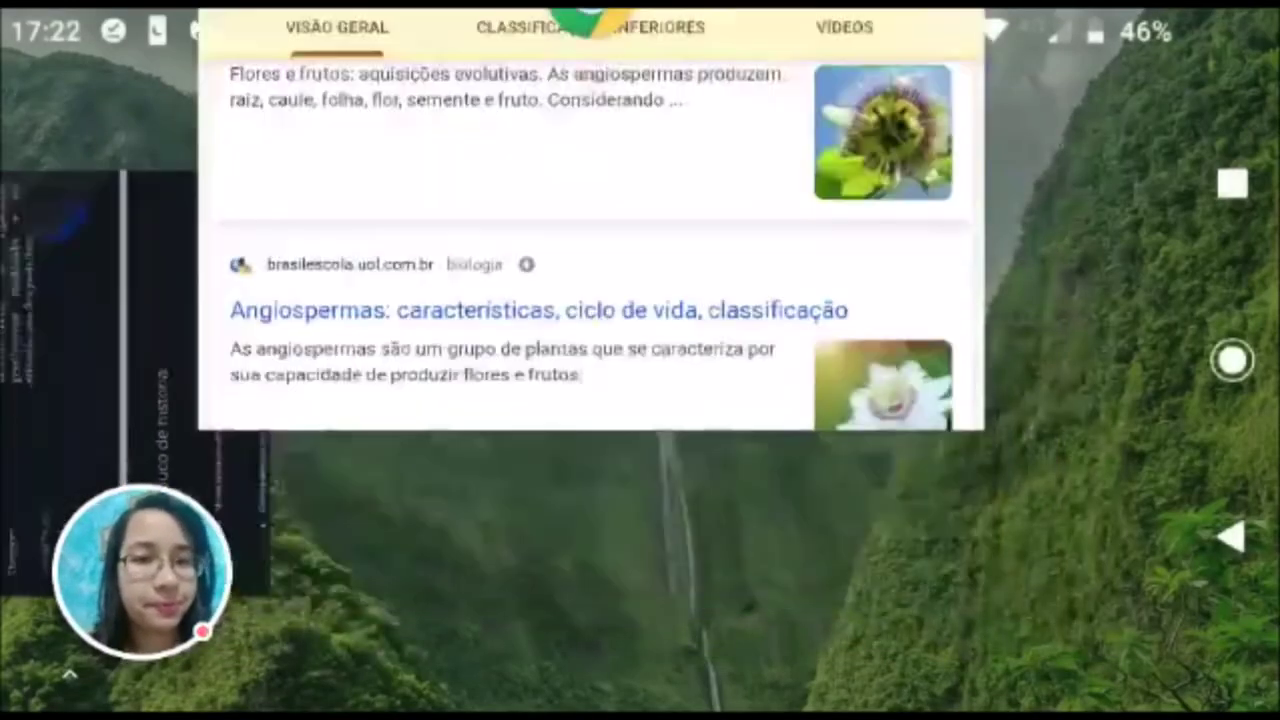
pyautogui.moveTo(590, 500); pyautogui.dragTo(590, 200)
pyautogui.click(590, 380)
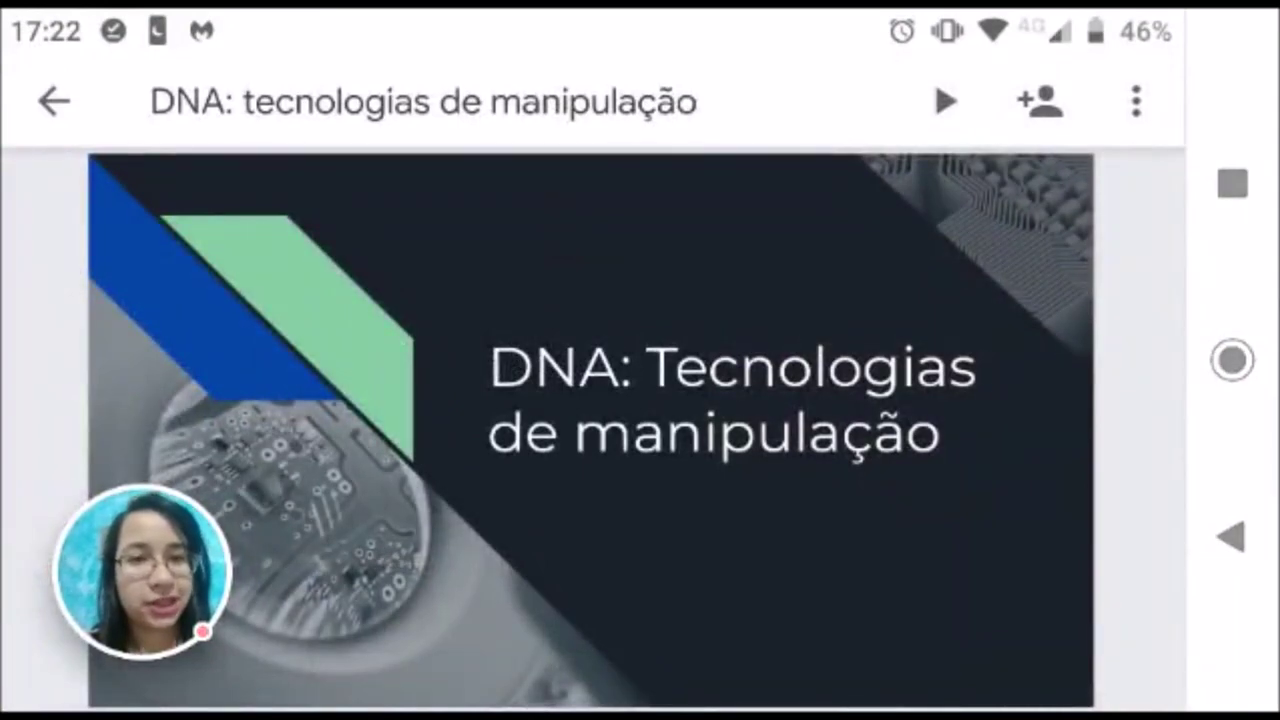
pyautogui.click(945, 101)
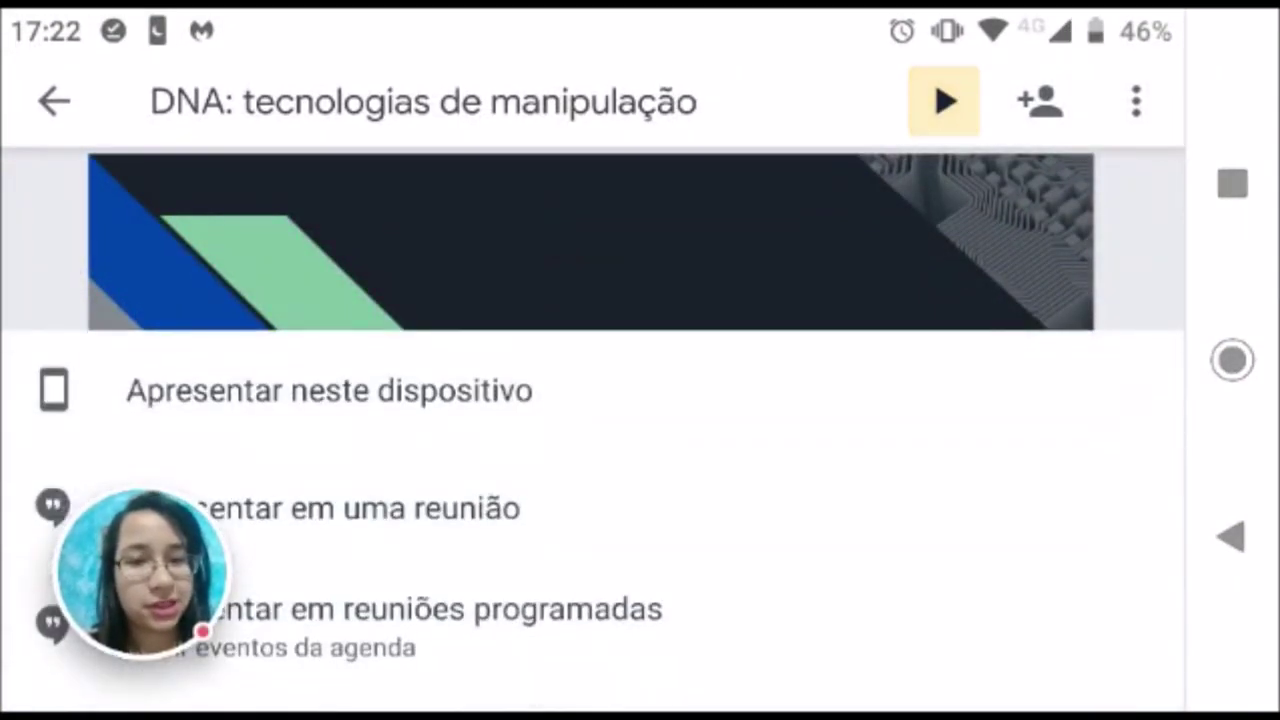
pyautogui.click(330, 390)
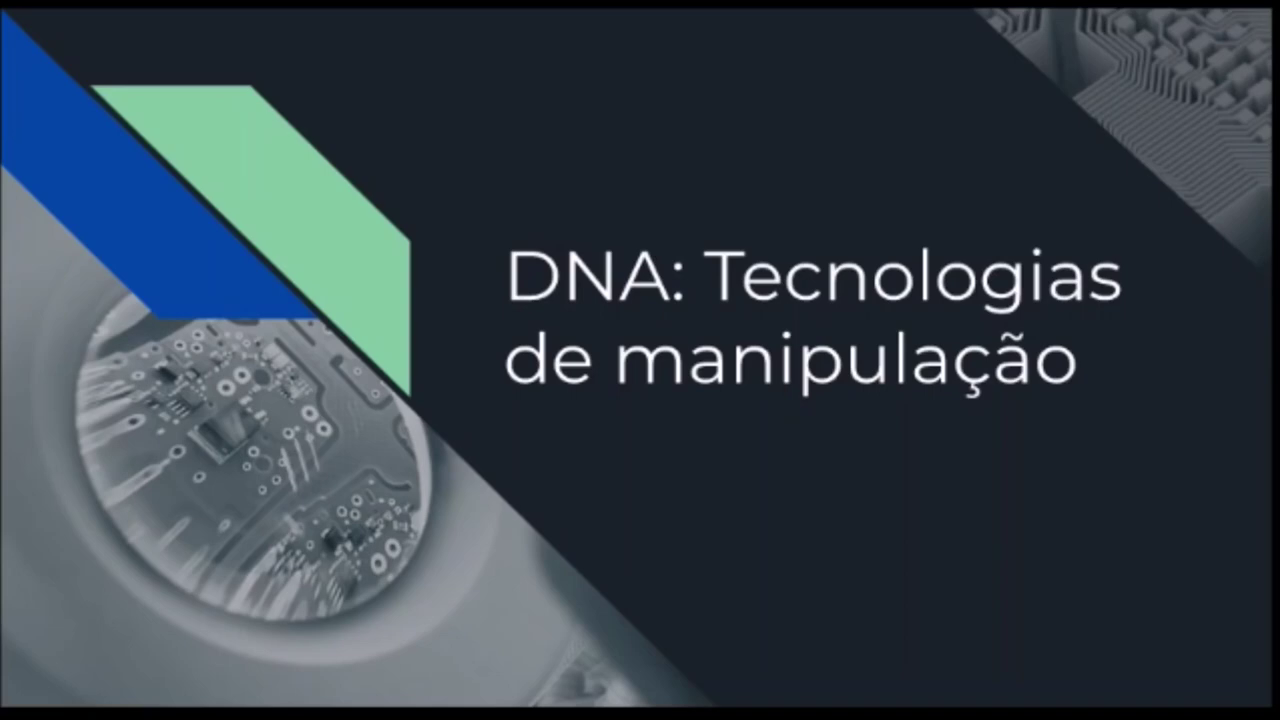
# Step: Advance the slideshow to the "Um pouco de história" slide, and return to the phone's home screen
pyautogui.press('Right')
pyautogui.press('Right')
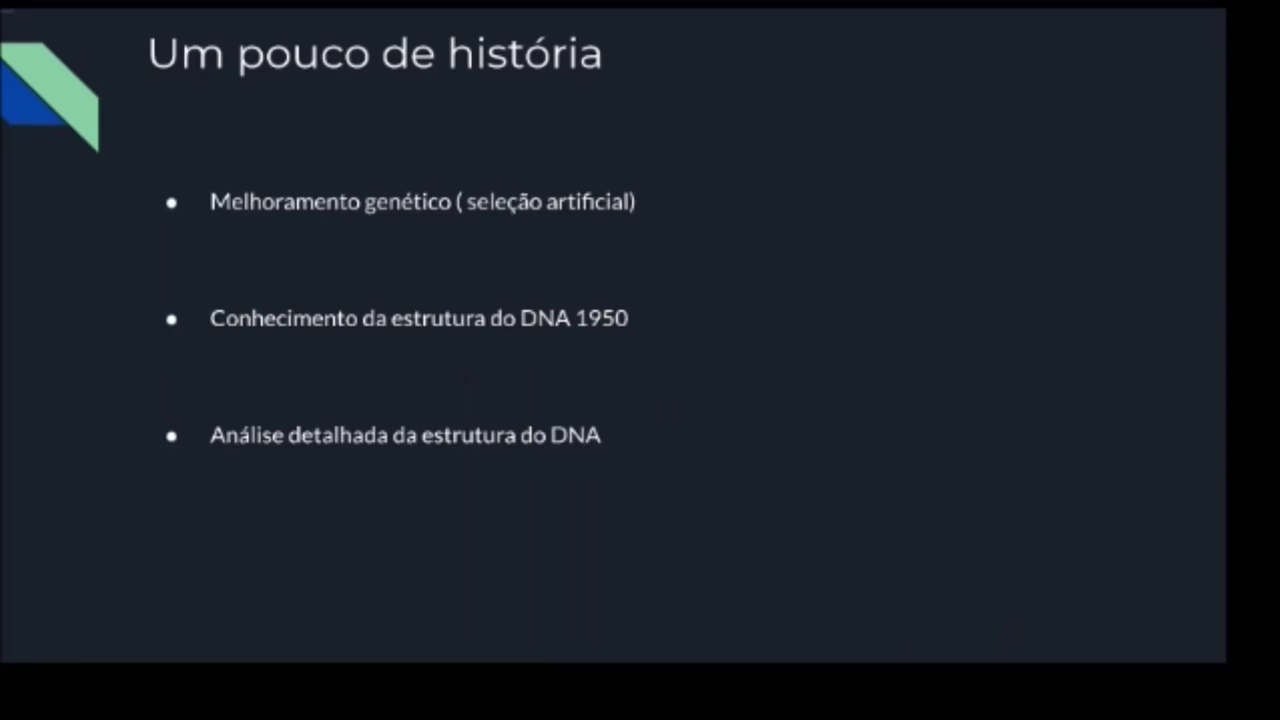
pyautogui.click(1229, 183)
pyautogui.click(1232, 360)
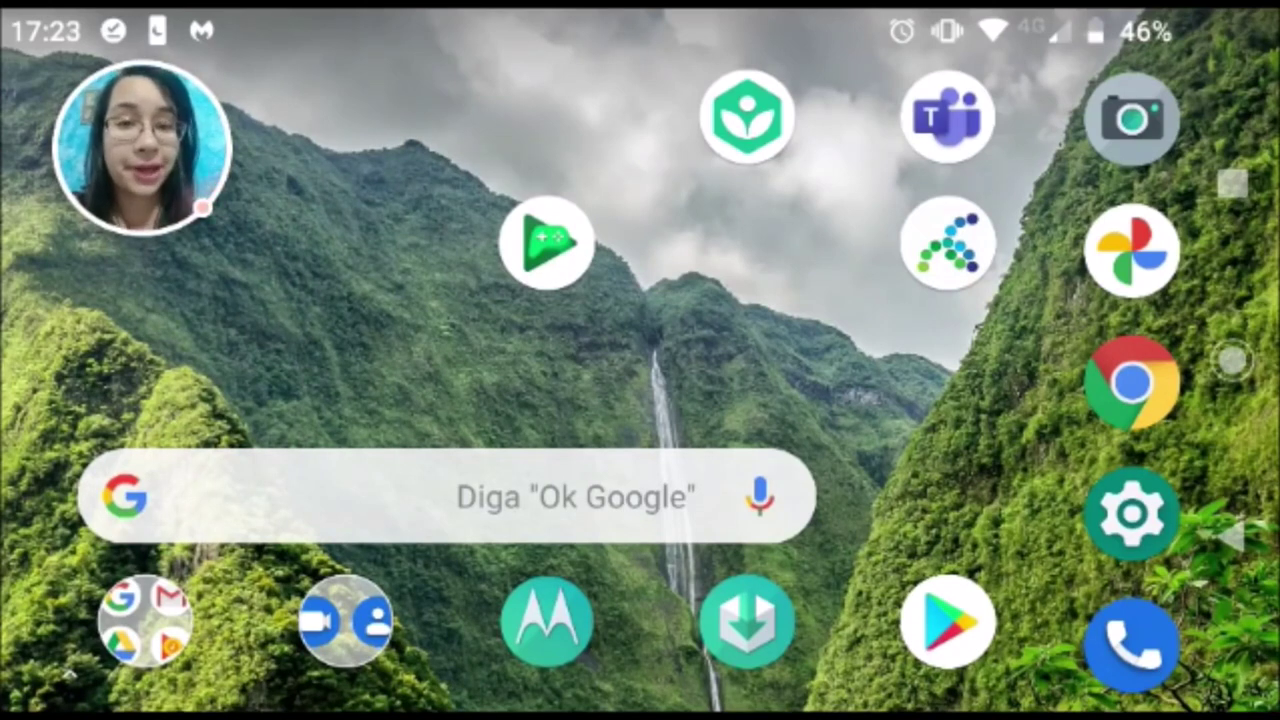
# Step: Expand the floating recorder controls, turn the face camera off and turn it back on
pyautogui.click(141, 148)
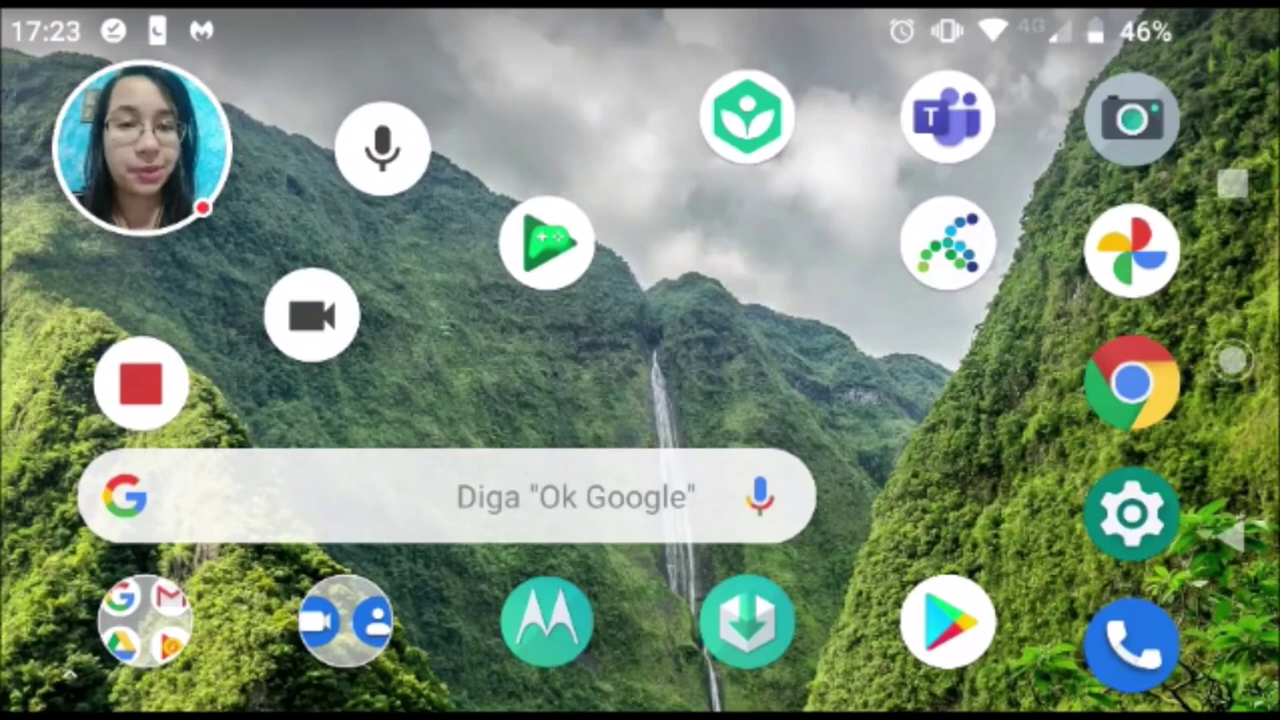
pyautogui.click(141, 148)
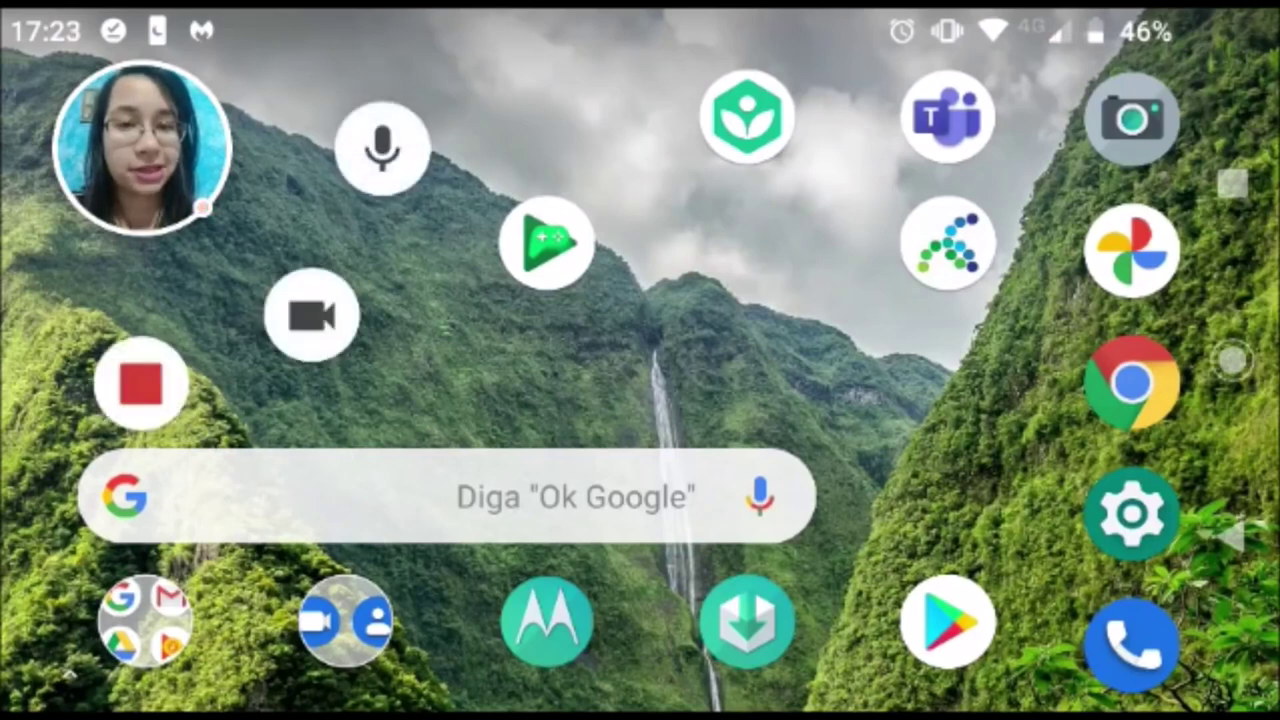
pyautogui.click(314, 314)
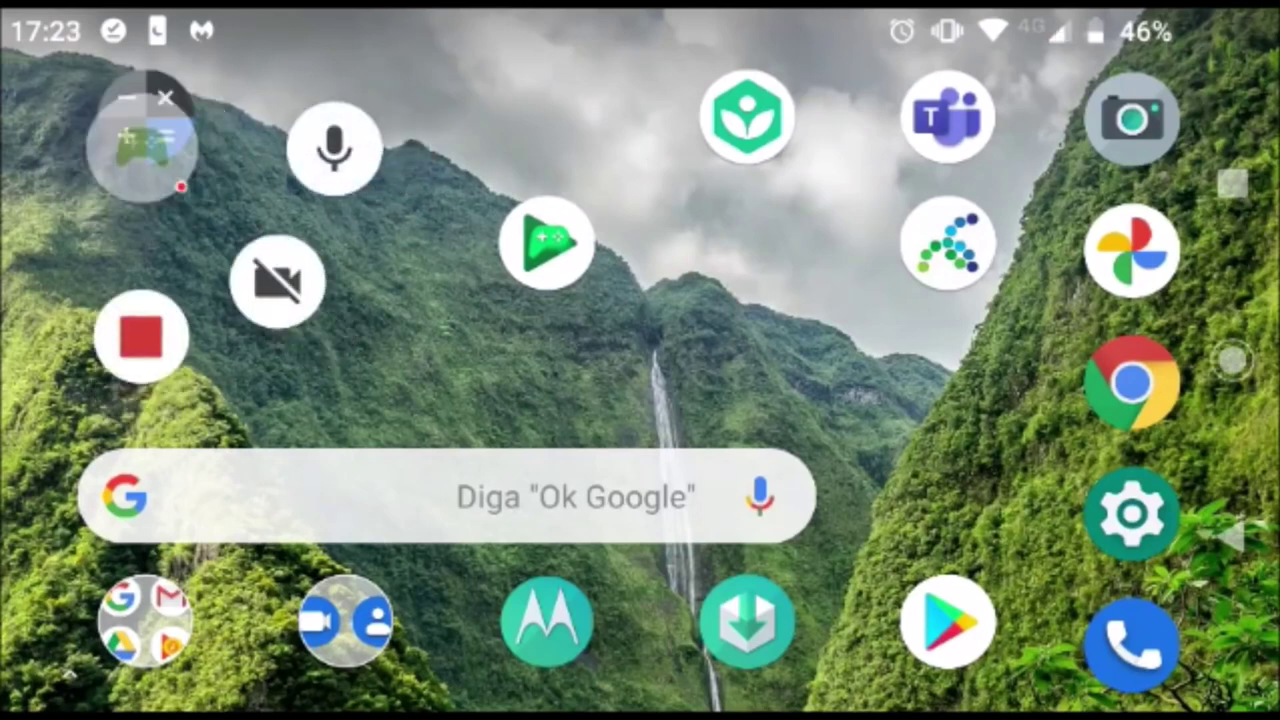
pyautogui.click(141, 143)
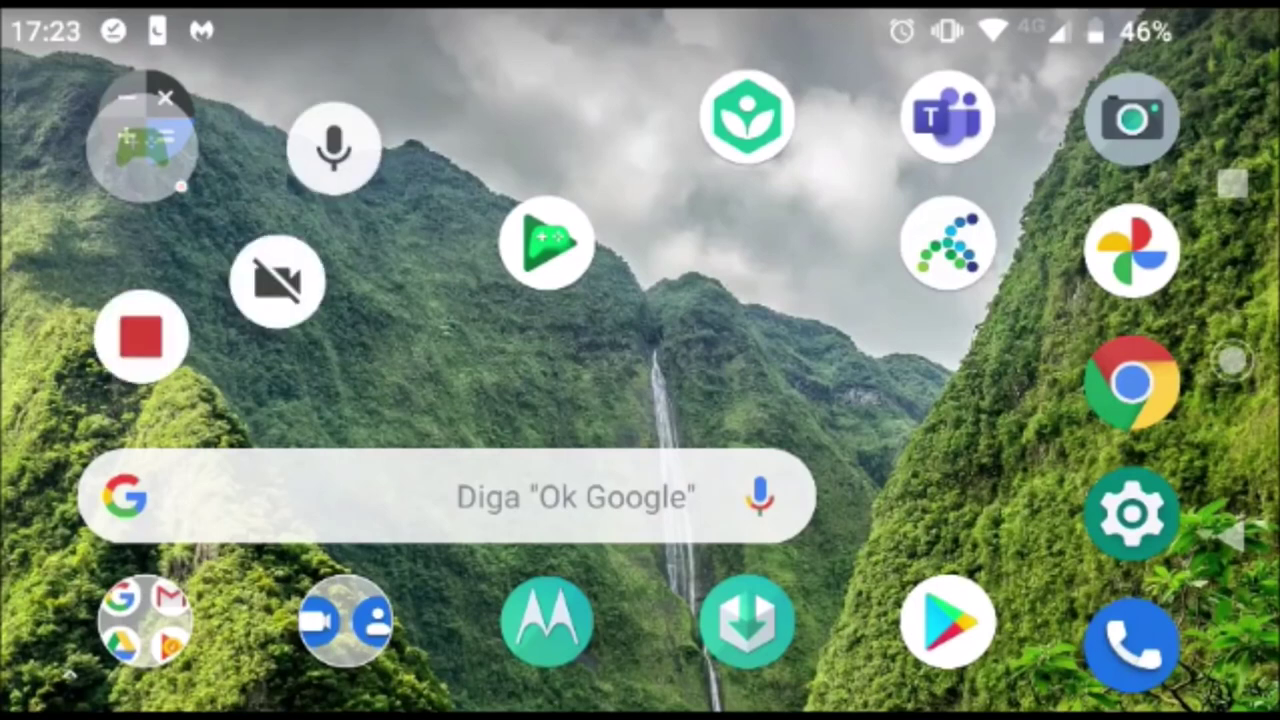
pyautogui.click(277, 280)
# Step: Mute the recorder's microphone, unmute it again and collapse the floating controls
pyautogui.click(382, 148)
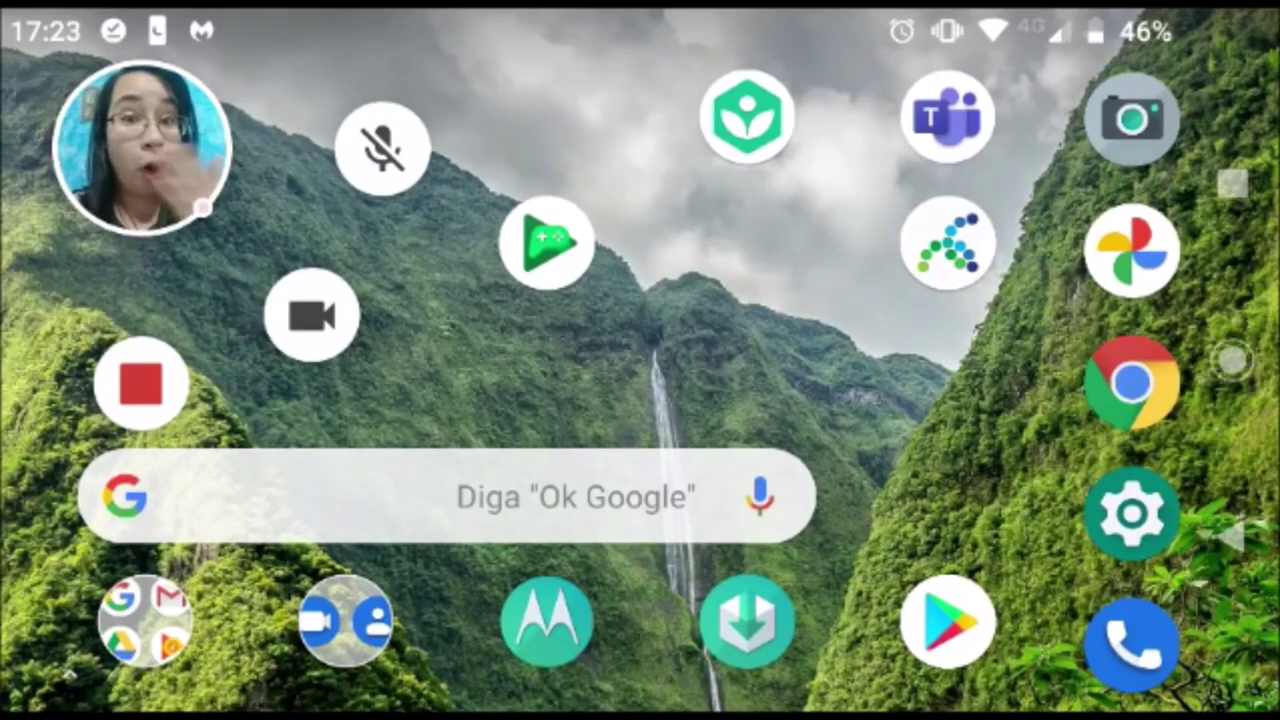
pyautogui.click(141, 143)
pyautogui.click(382, 148)
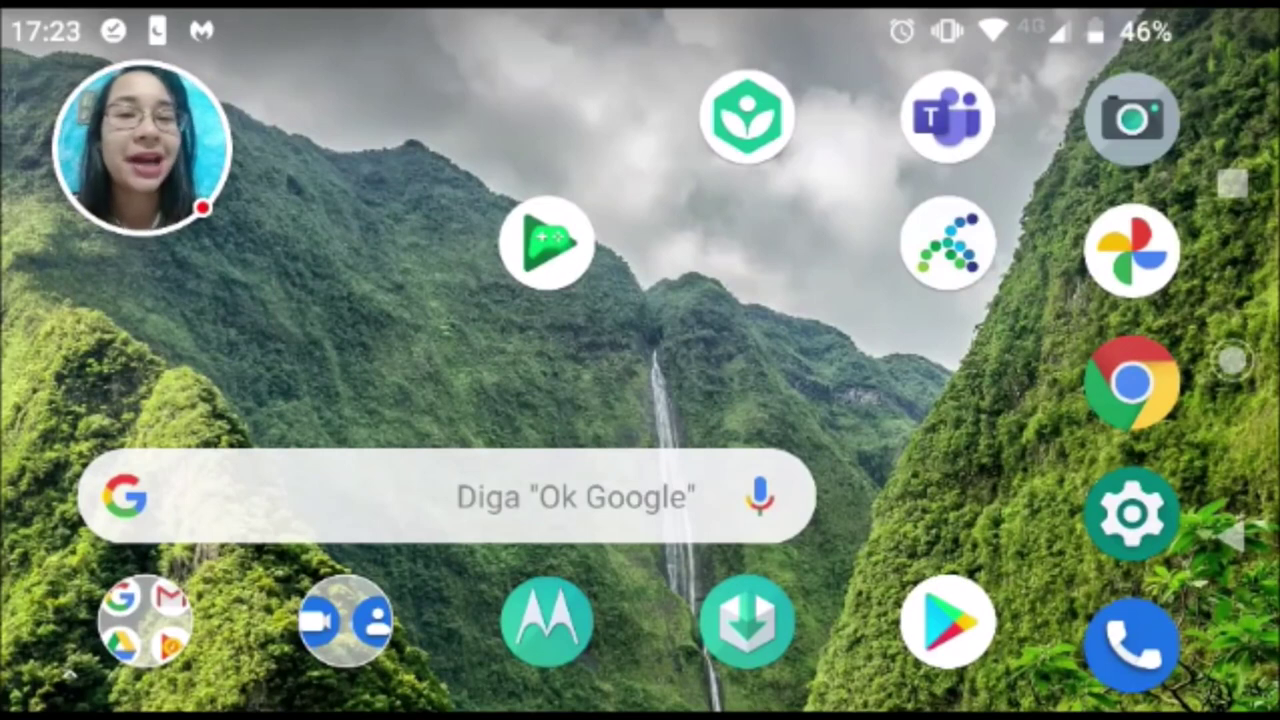
pyautogui.click(141, 143)
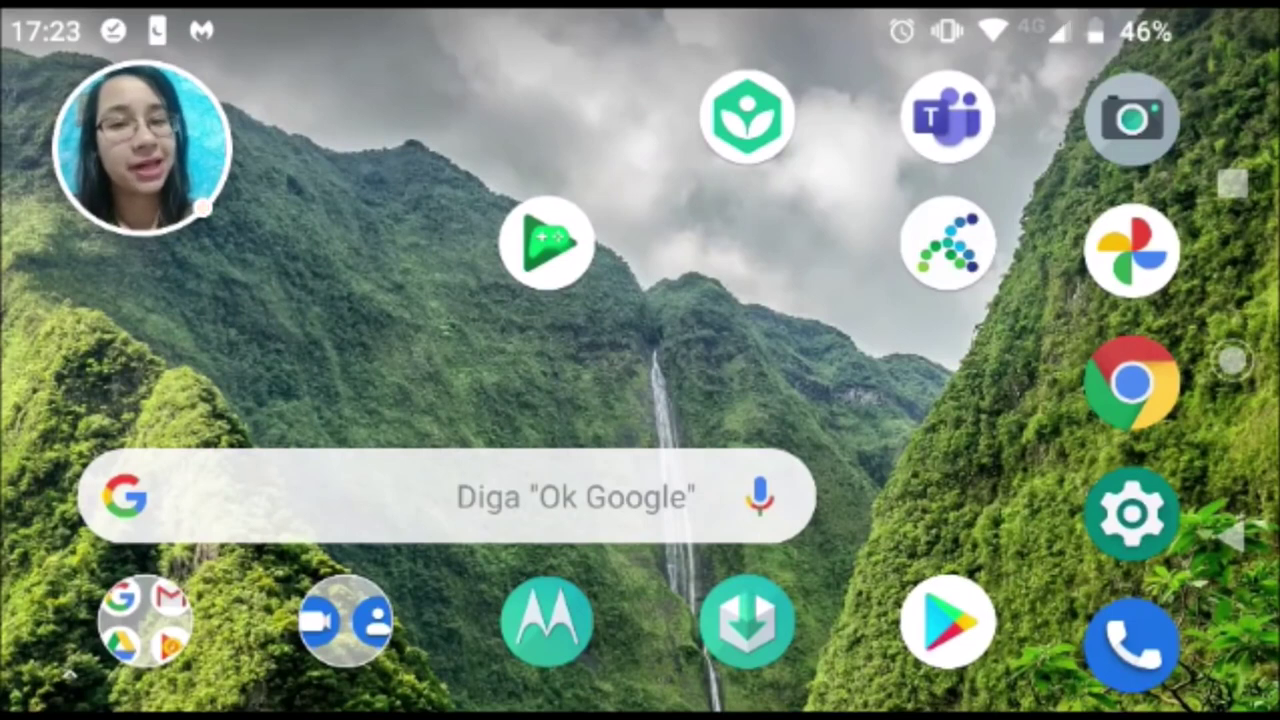
pyautogui.click(141, 143)
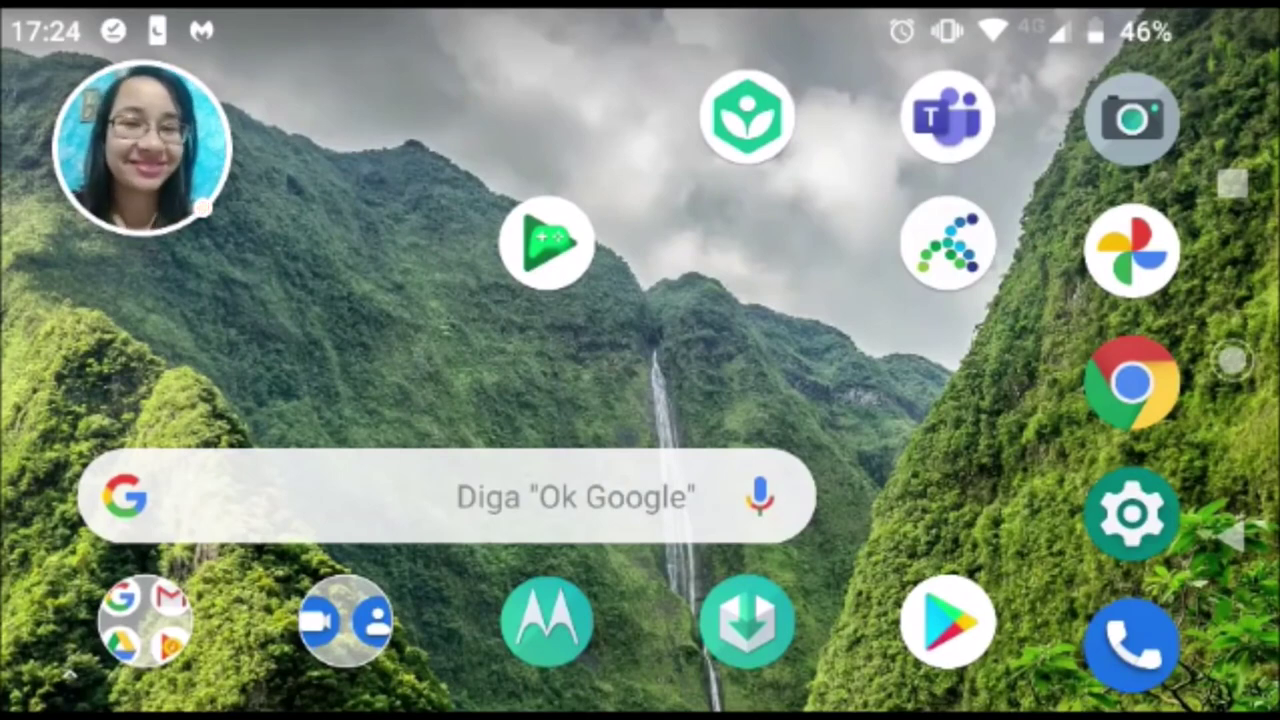
pyautogui.click(141, 148)
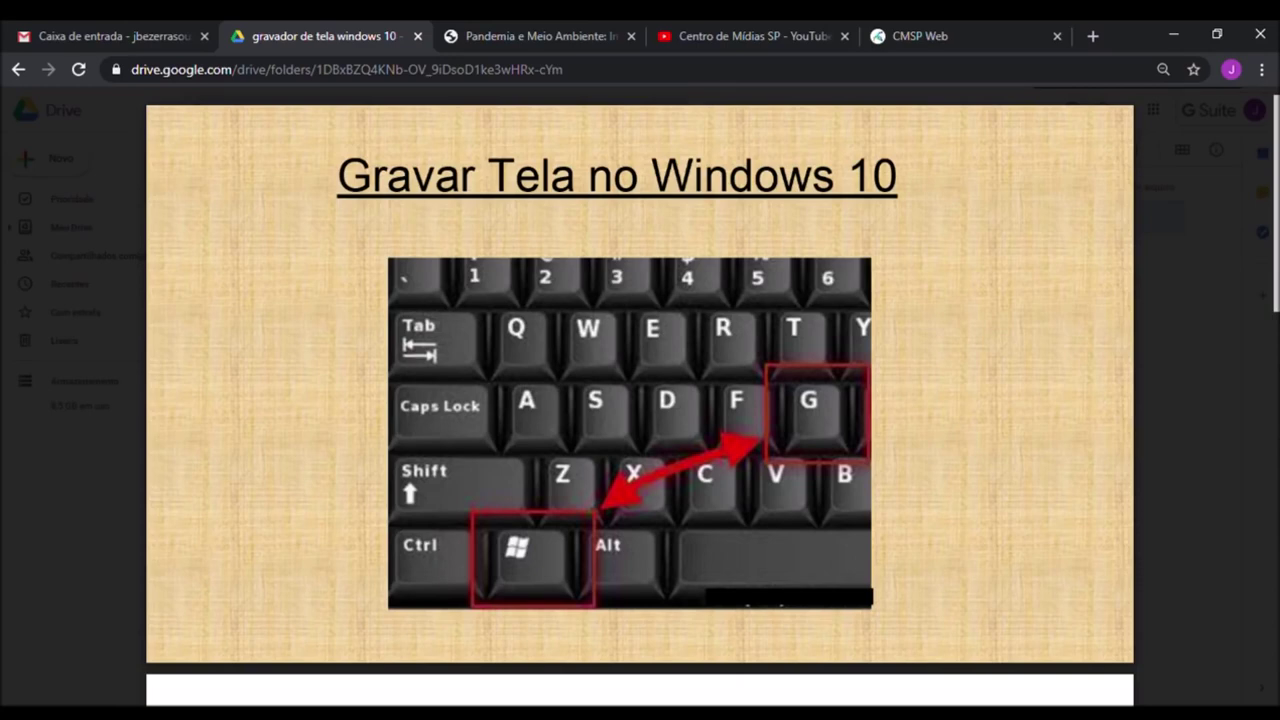
# Step: Review the slides of gravador de tela windows 10.pptx on recording the screen in Windows 10, and close the preview
pyautogui.scroll(-10, 530, 384)
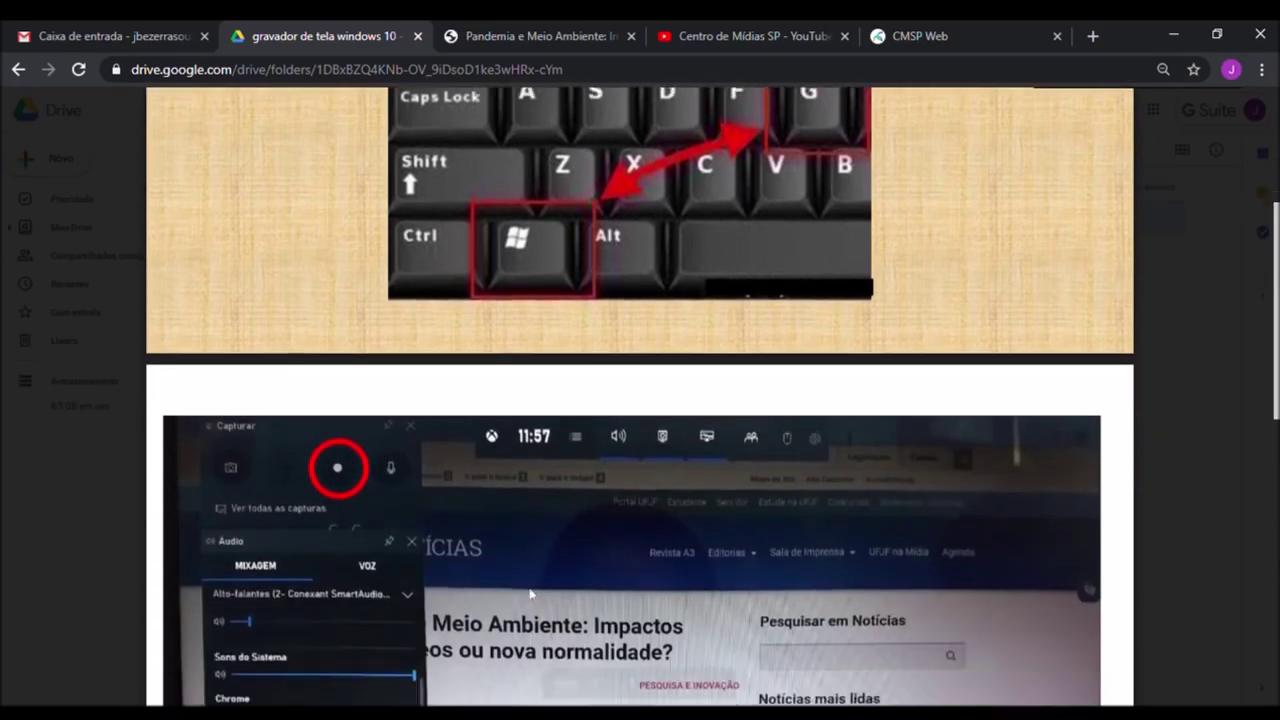
pyautogui.scroll(-2, 848, 440)
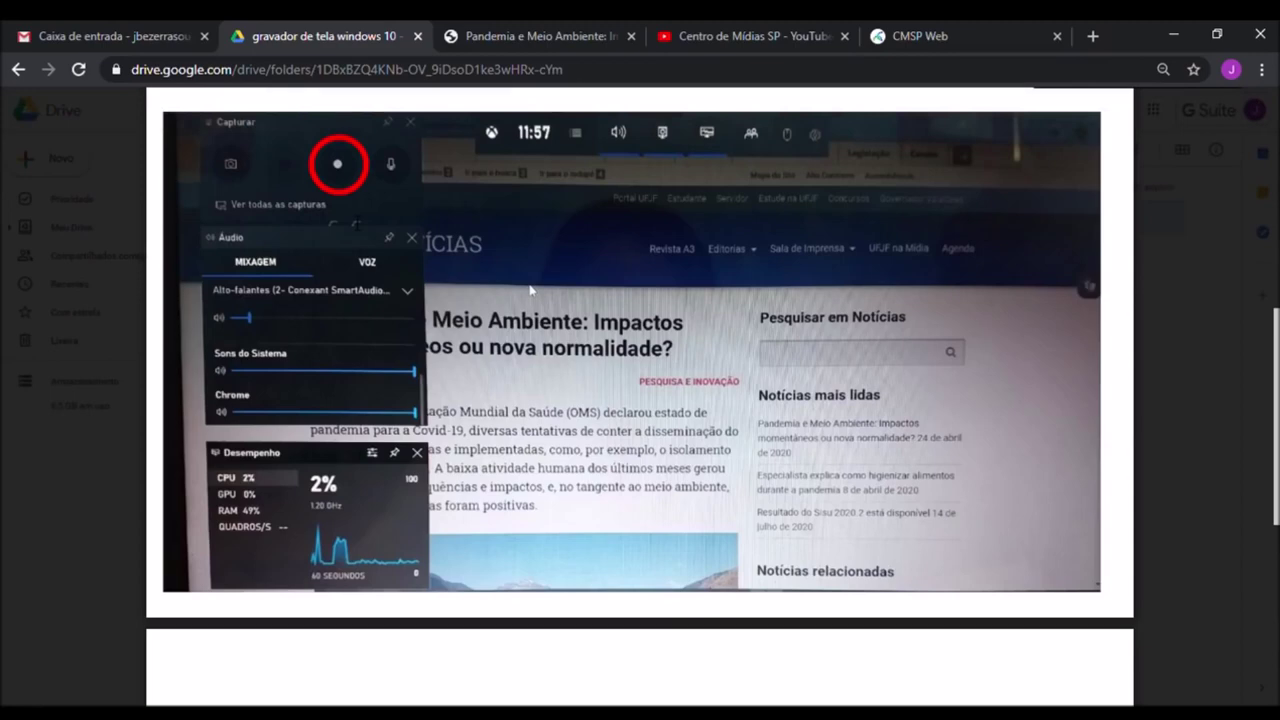
pyautogui.scroll(-3, 530, 290)
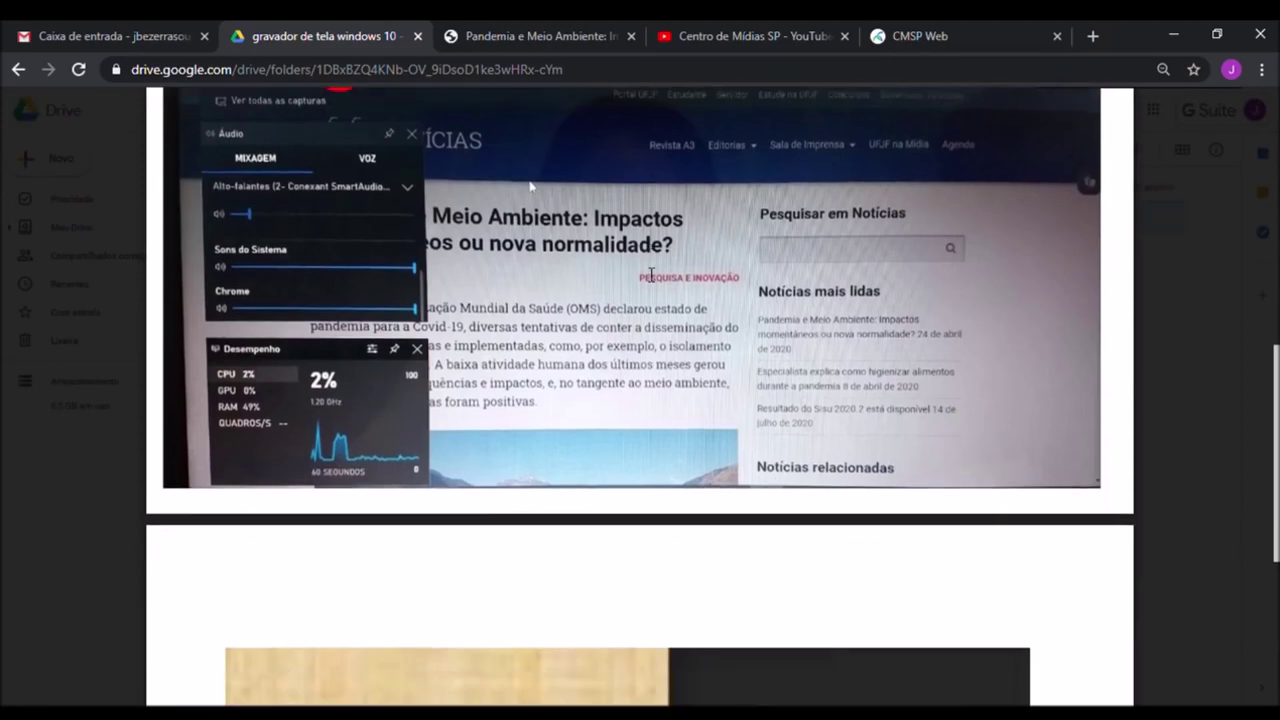
pyautogui.scroll(-2, 651, 274)
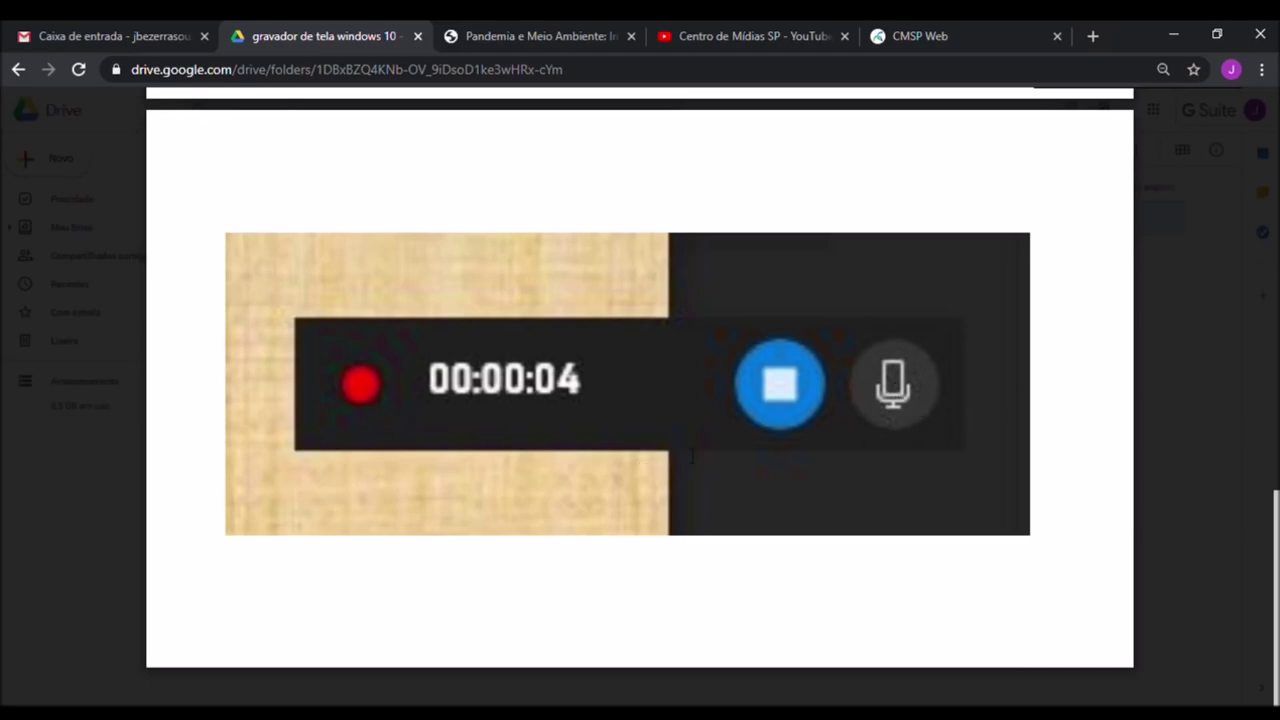
pyautogui.scroll(15, 692, 461)
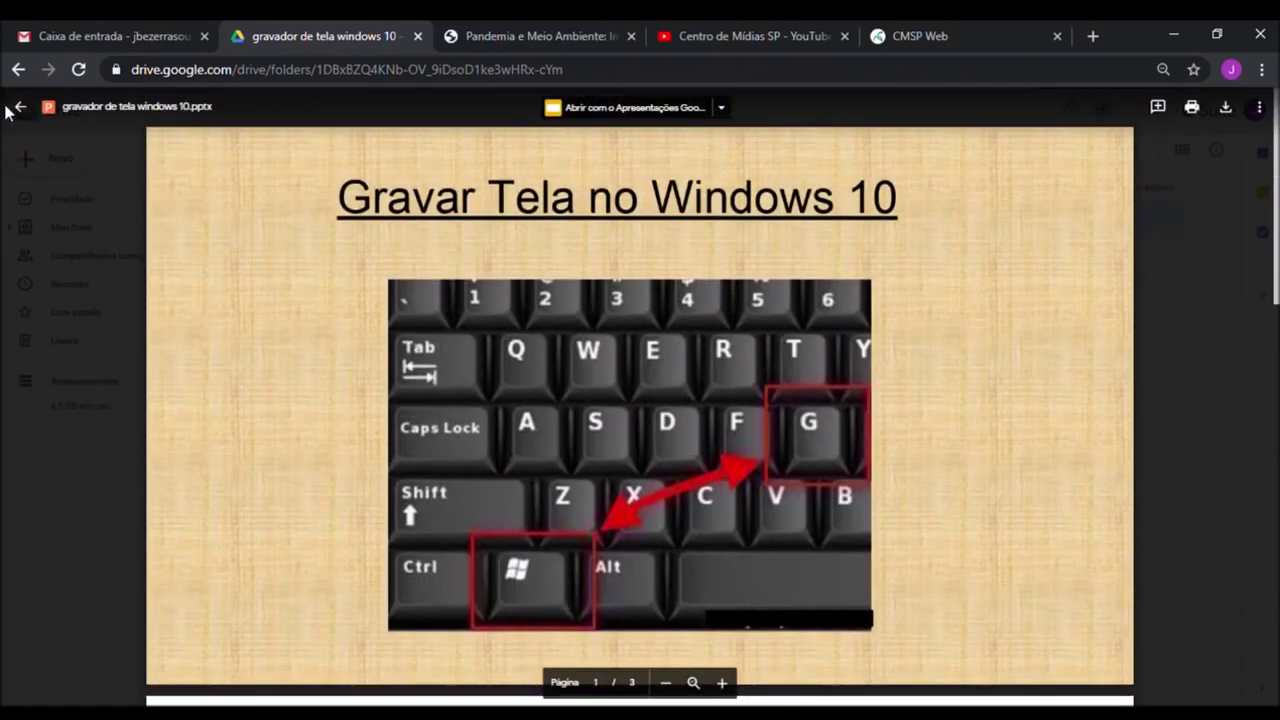
pyautogui.click(22, 108)
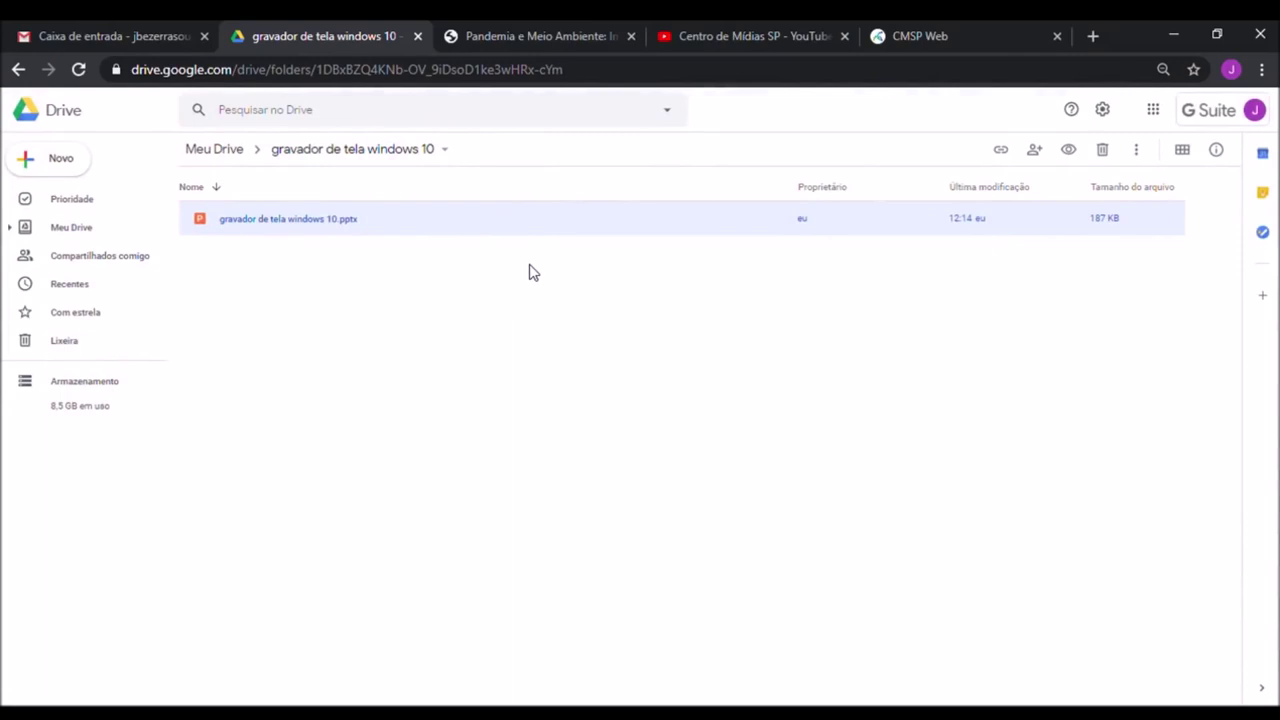
# Step: Examine the additional Google apps offered for creating a new item in Drive, and dismiss the list
pyautogui.click(70, 165)
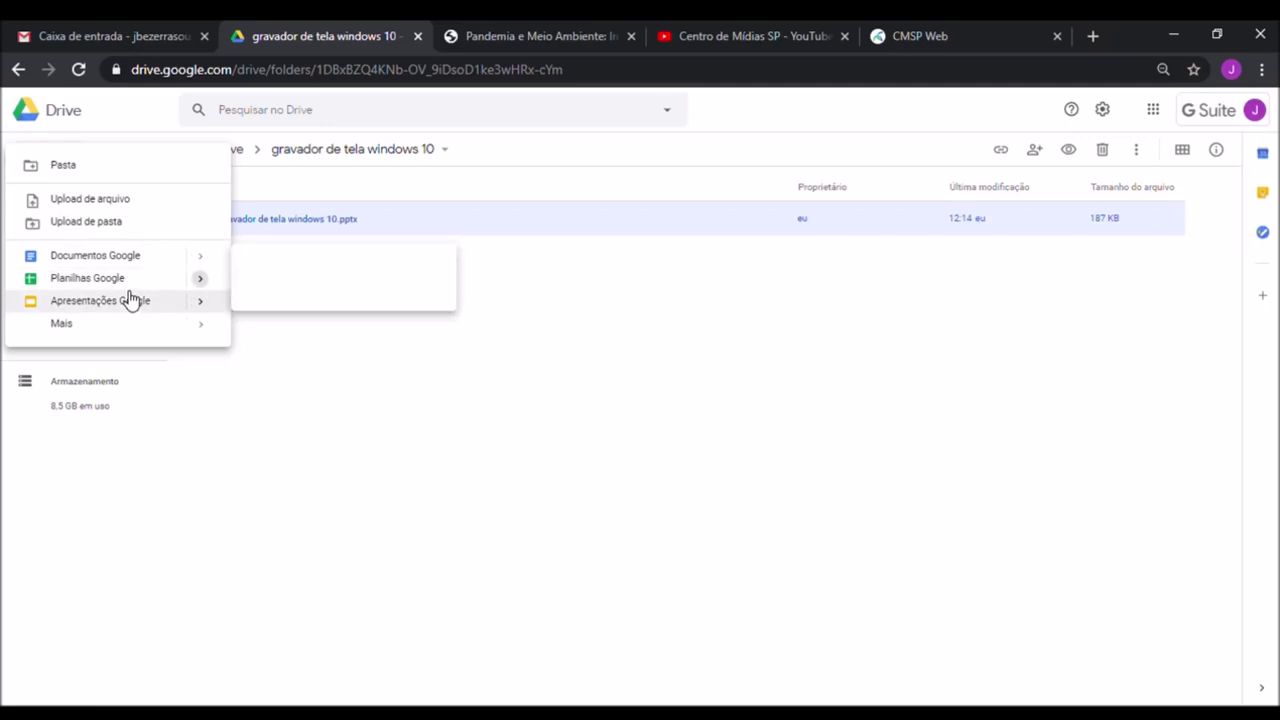
pyautogui.moveTo(208, 334)
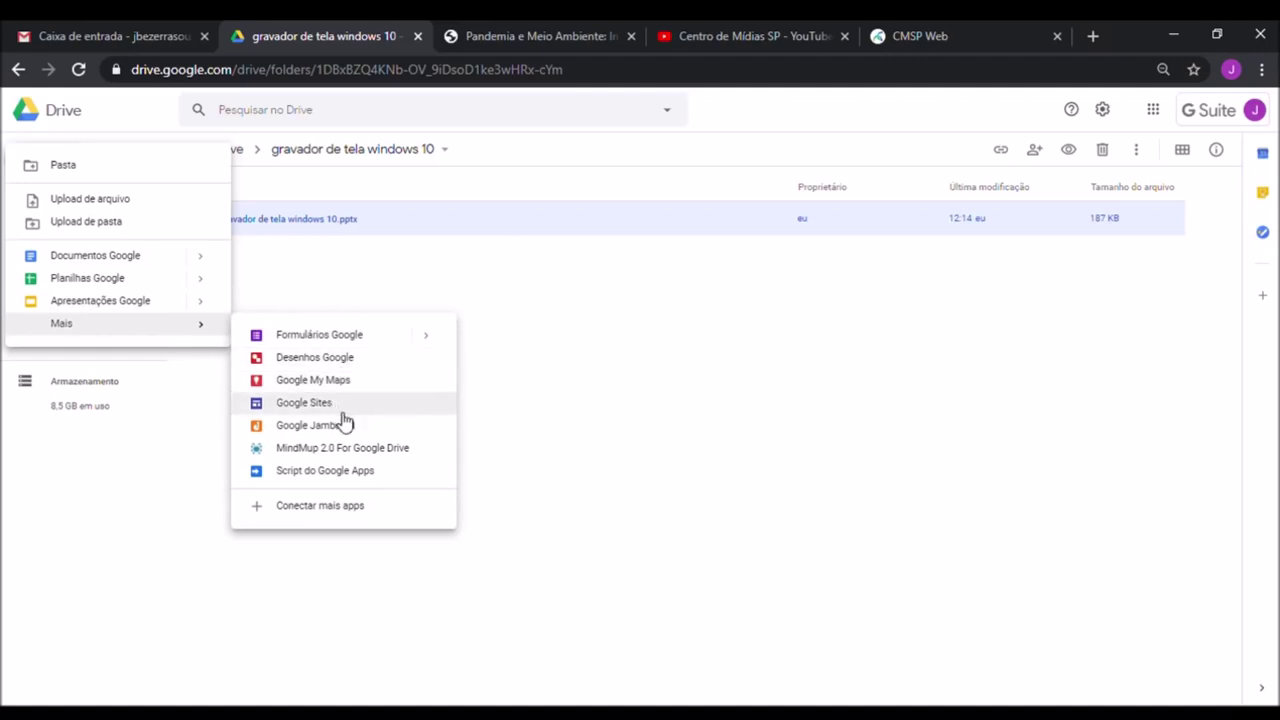
pyautogui.click(643, 401)
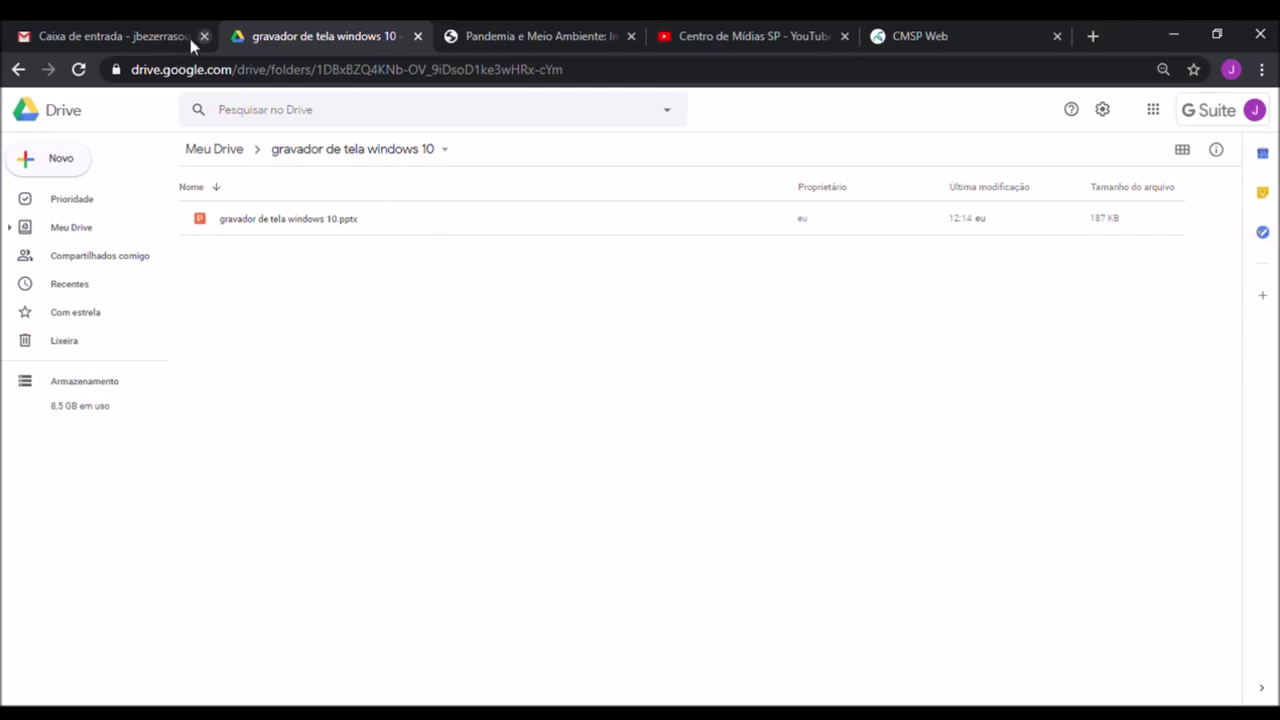
# Step: Switch to the UFJF article "Pandemia e Meio Ambiente" and look through its opening paragraphs
pyautogui.click(511, 36)
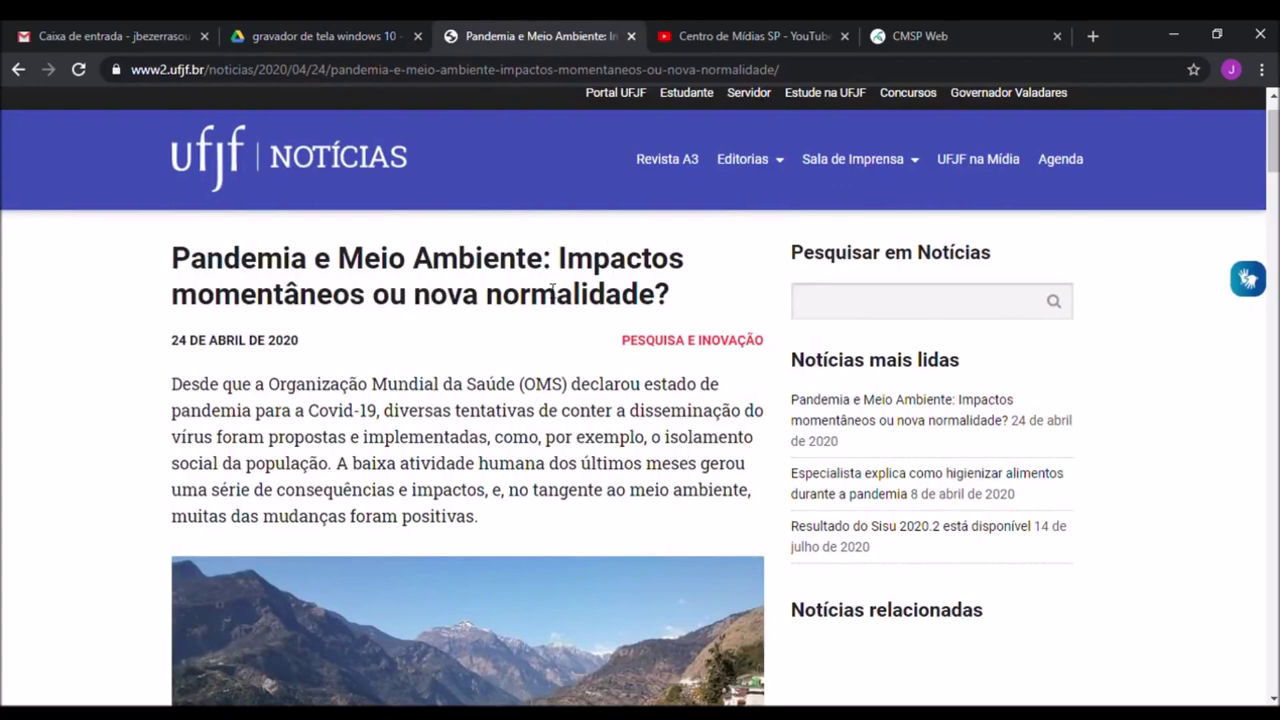
pyautogui.scroll(-1, 573, 354)
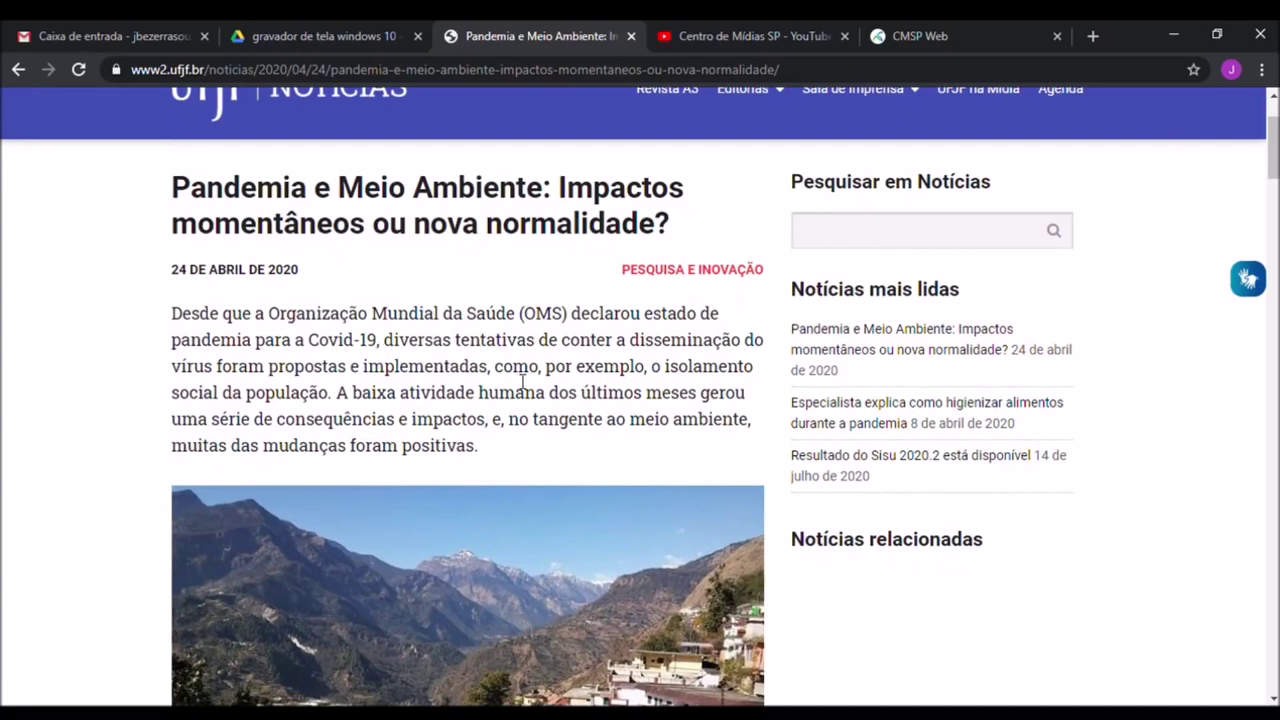
pyautogui.scroll(-4, 550, 430)
pyautogui.scroll(-3, 565, 440)
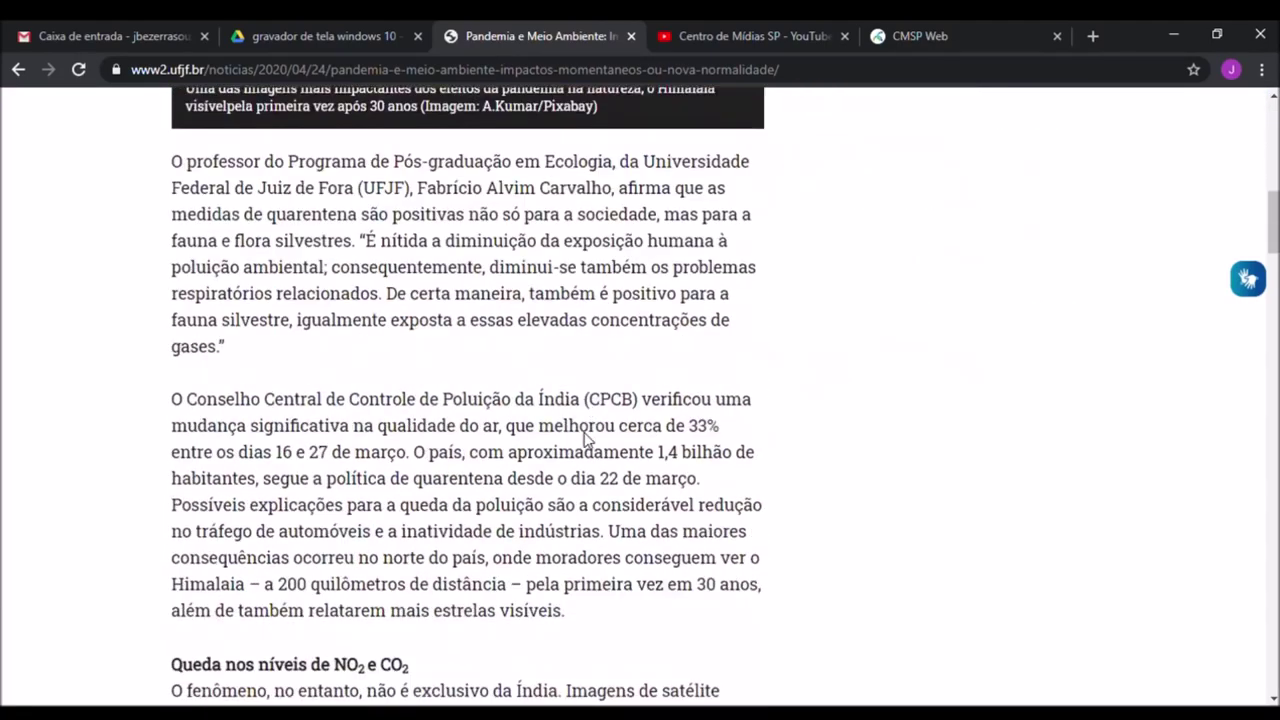
# Step: Switch to the Centro de Mídias SP channel on YouTube and open its "6o ano EF - CMSP" channel
pyautogui.click(708, 35)
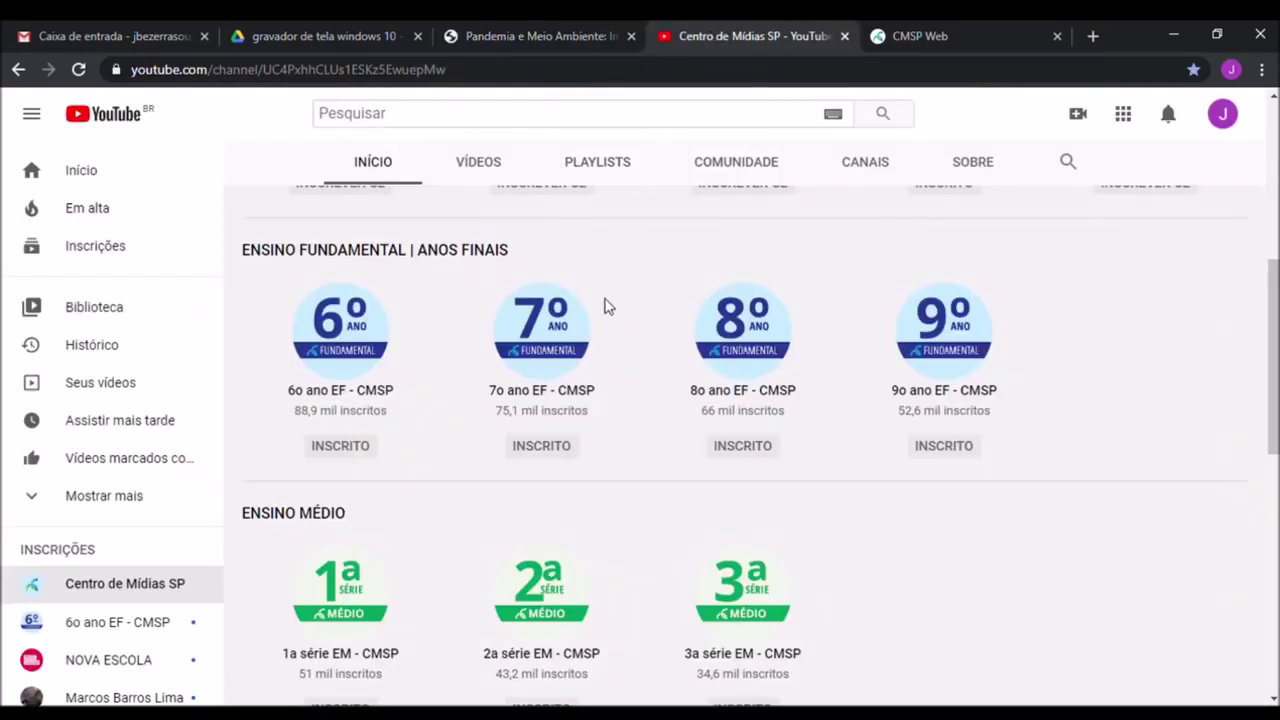
pyautogui.scroll(5, 645, 430)
pyautogui.scroll(1, 635, 413)
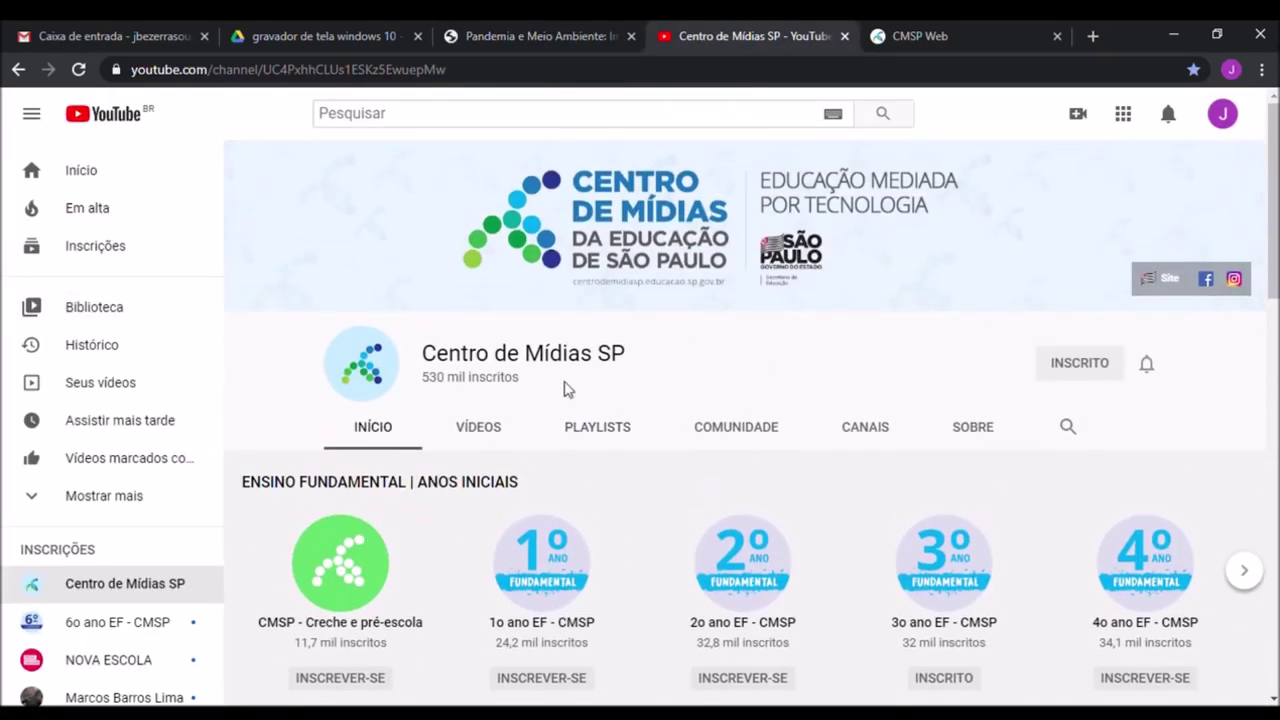
pyautogui.scroll(-6, 706, 403)
pyautogui.click(342, 310)
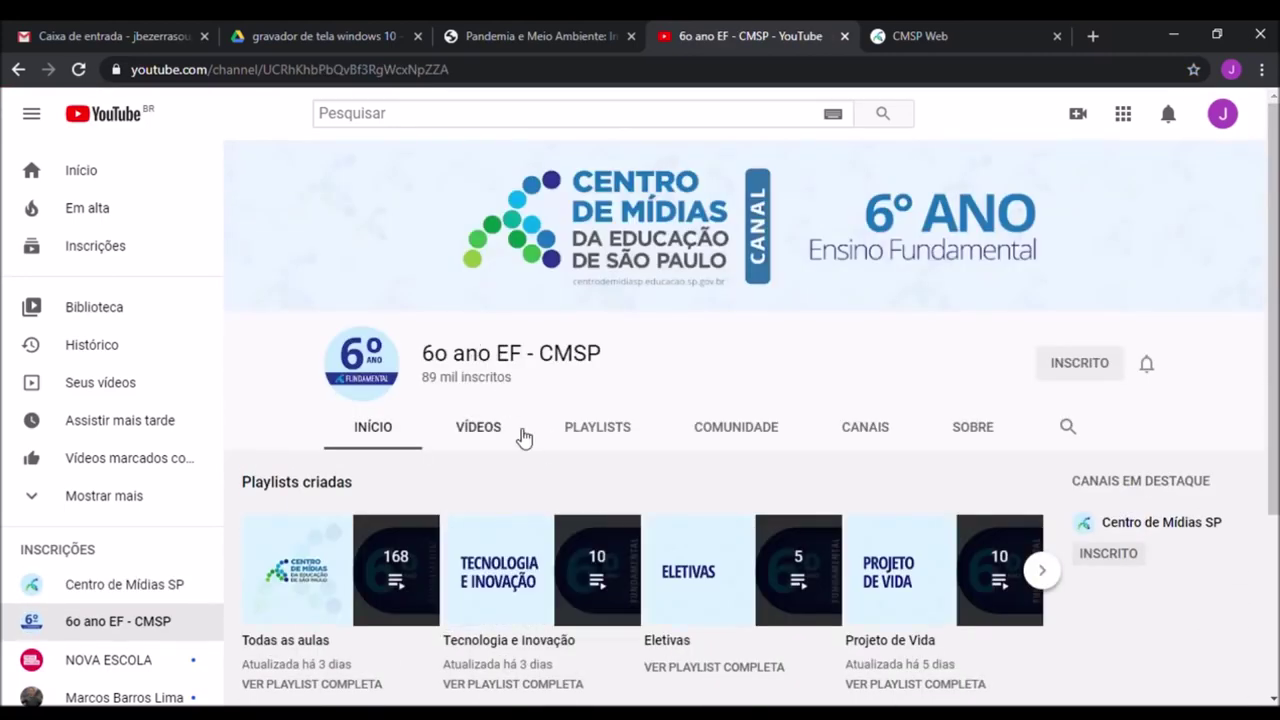
# Step: Open the video "27/07 - 6º ano EF - Ciências" from the channel's uploads and pause its playback
pyautogui.click(487, 430)
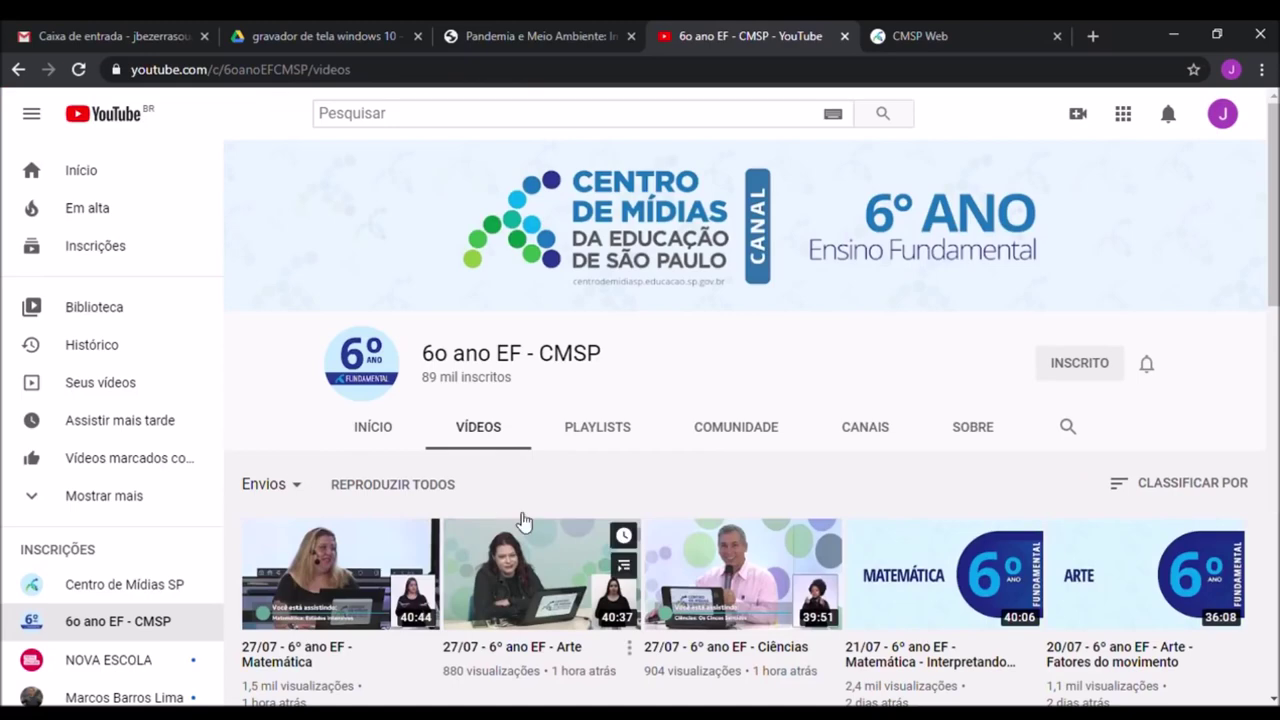
pyautogui.scroll(-3, 523, 520)
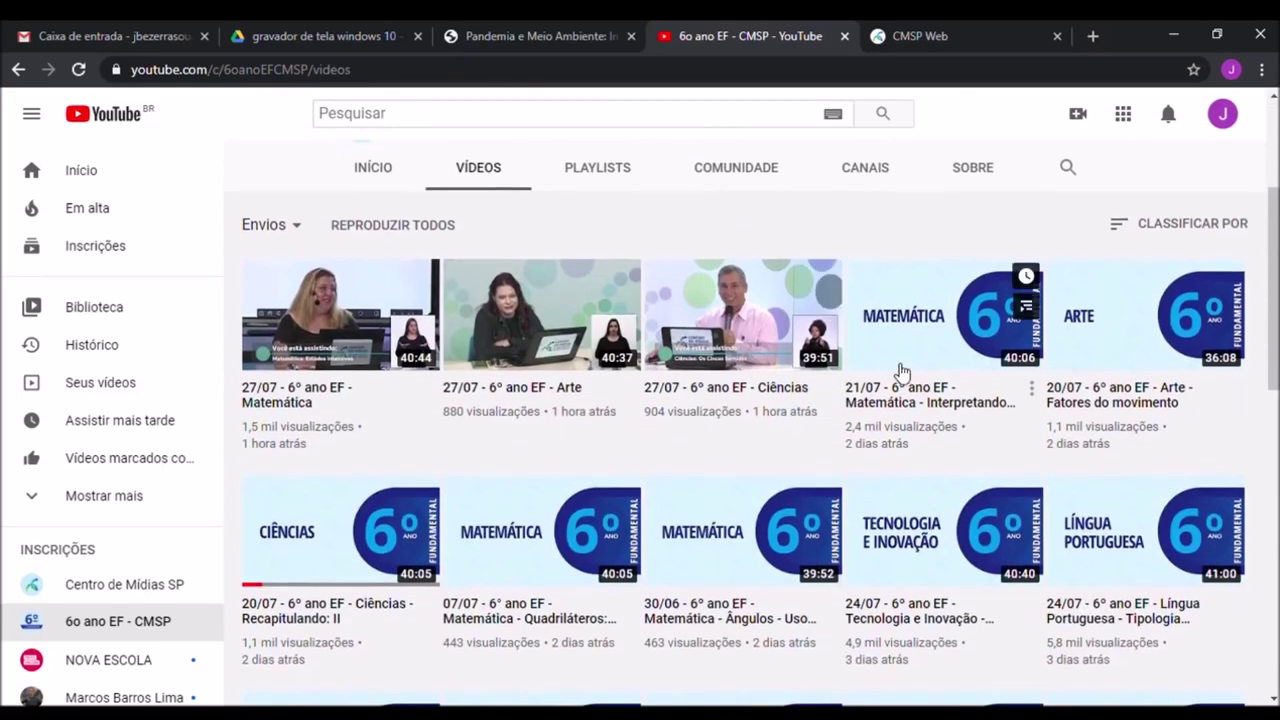
pyautogui.click(740, 320)
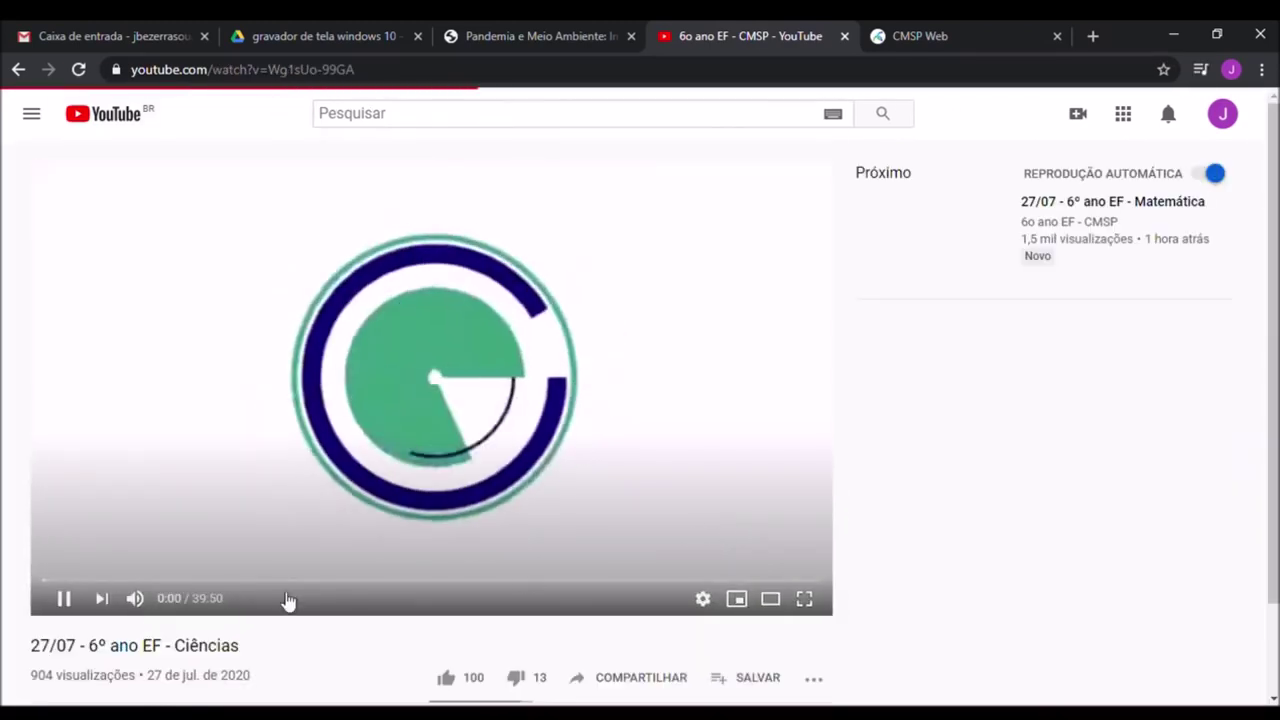
pyautogui.click(63, 598)
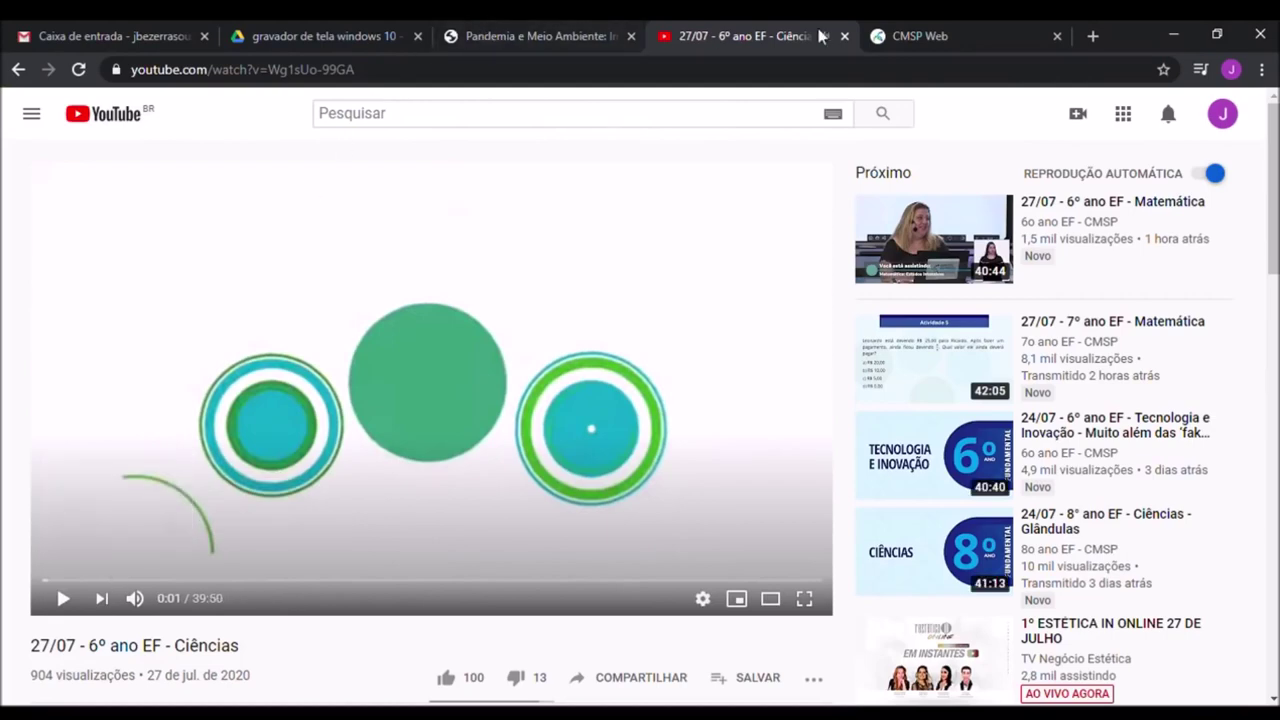
# Step: Switch to the CMSP Web page and look through its channel list, including the Ensino Médio and Ensino Fundamental channels
pyautogui.click(920, 36)
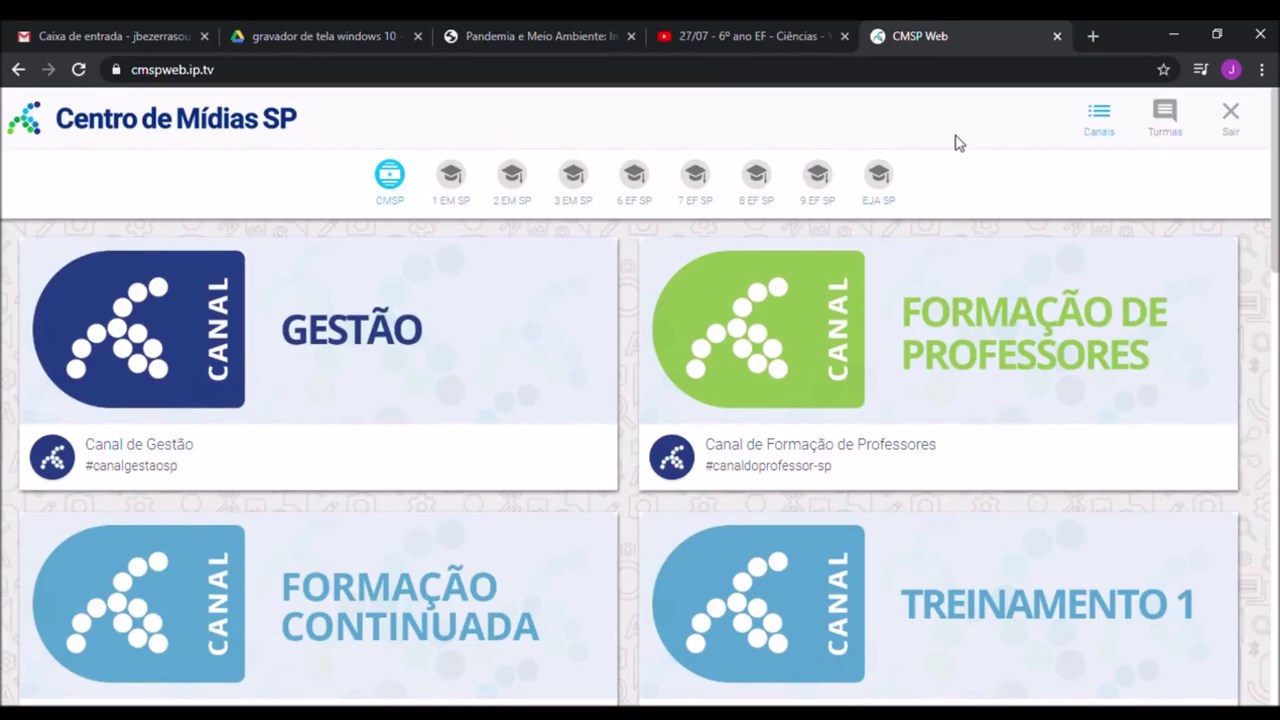
pyautogui.scroll(-5, 965, 155)
pyautogui.scroll(-8, 1005, 180)
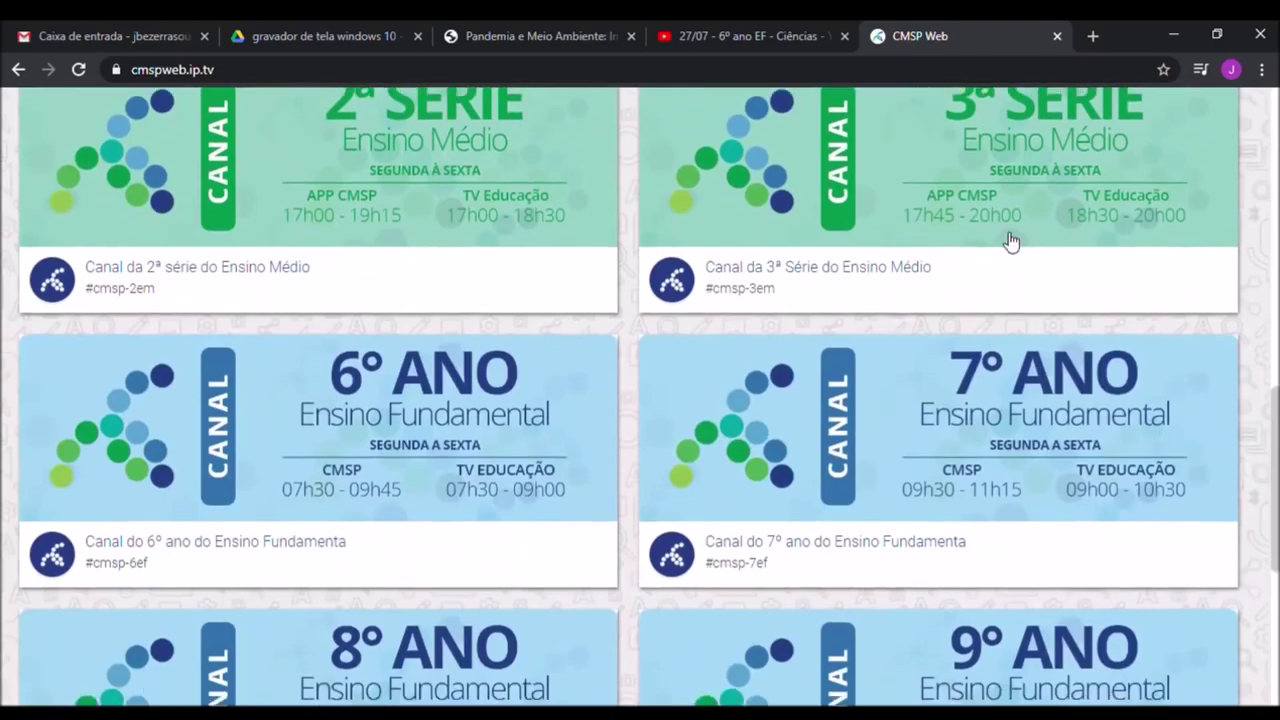
pyautogui.scroll(15, 780, 463)
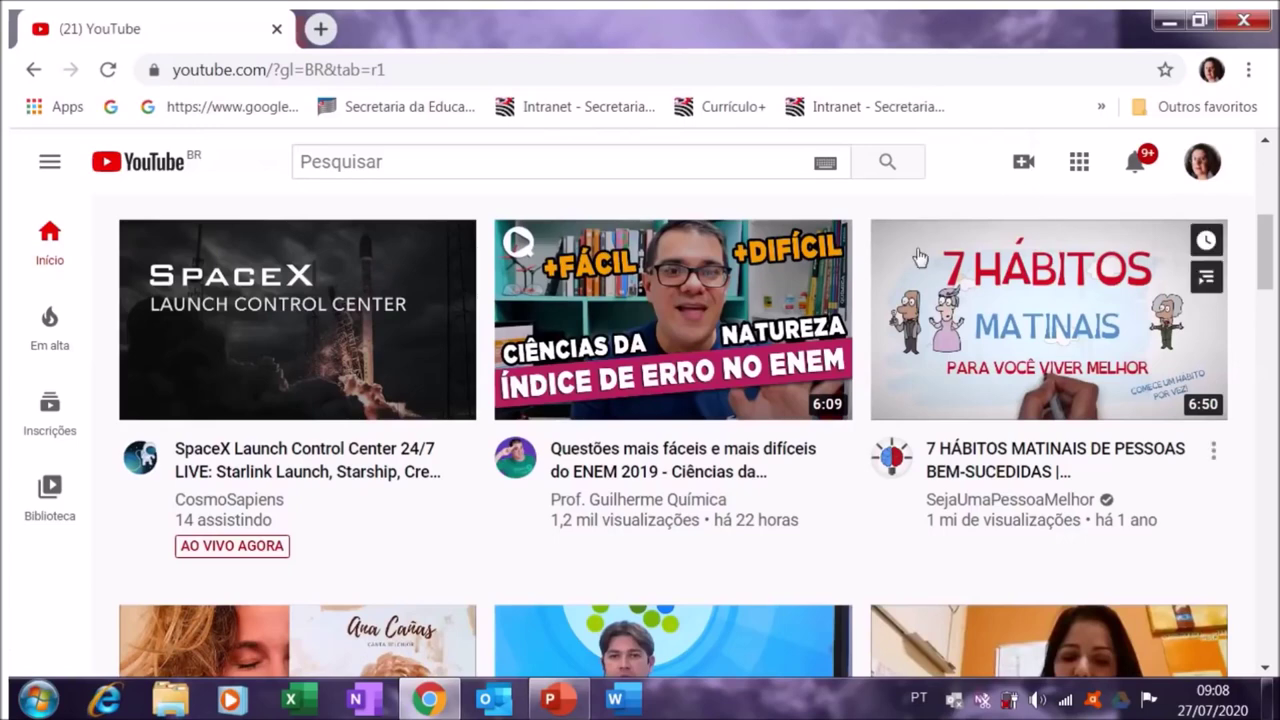
# Step: Open YouTube Studio from the account's own channel page and start a video upload
pyautogui.click(48, 163)
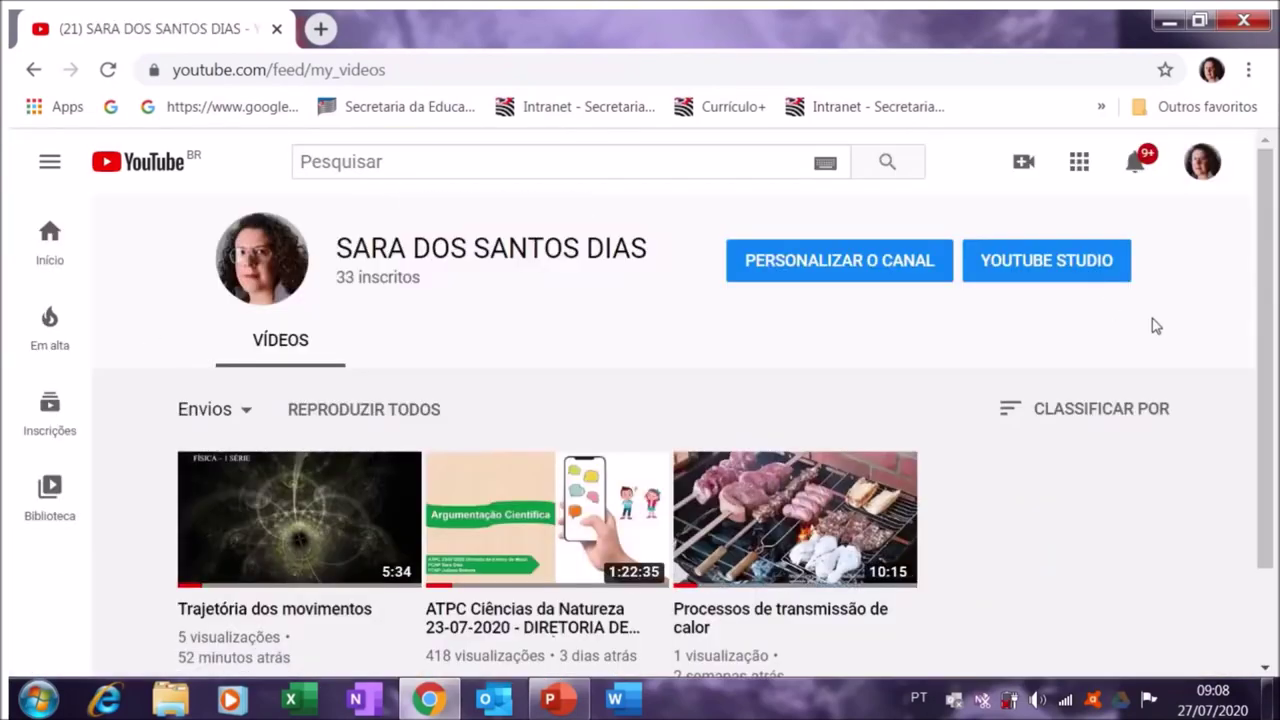
pyautogui.click(1060, 272)
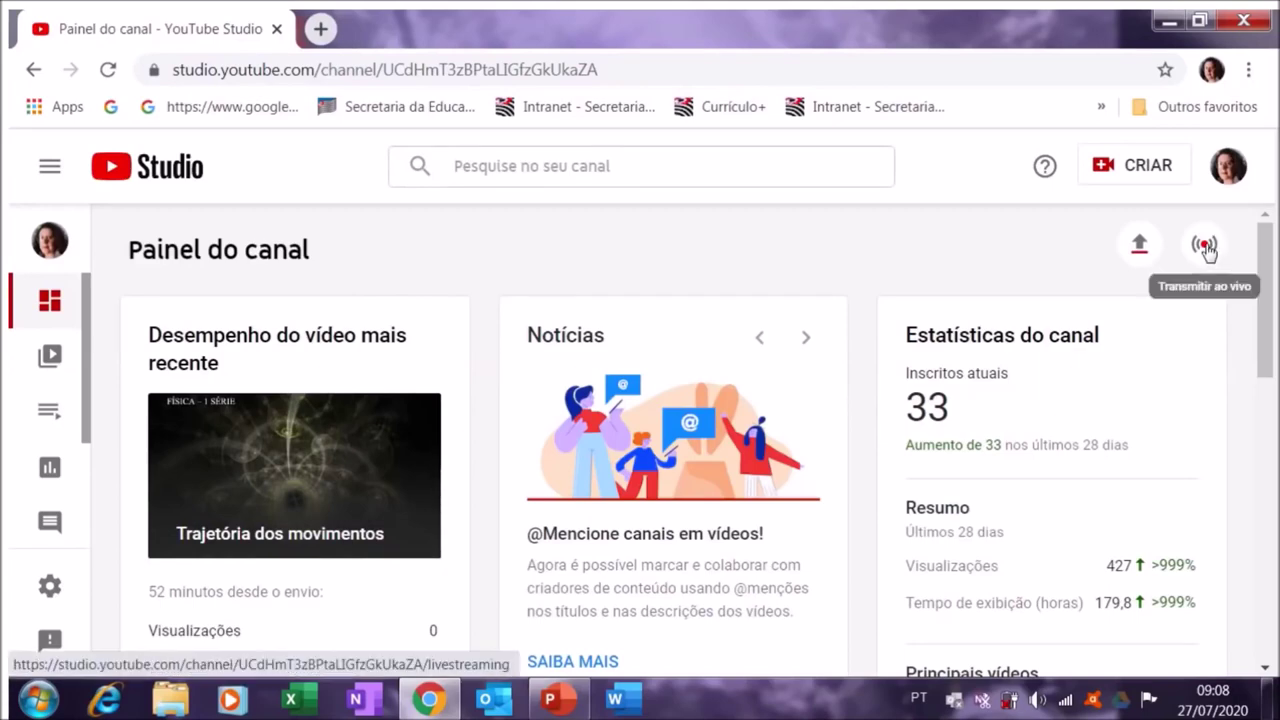
pyautogui.click(1141, 249)
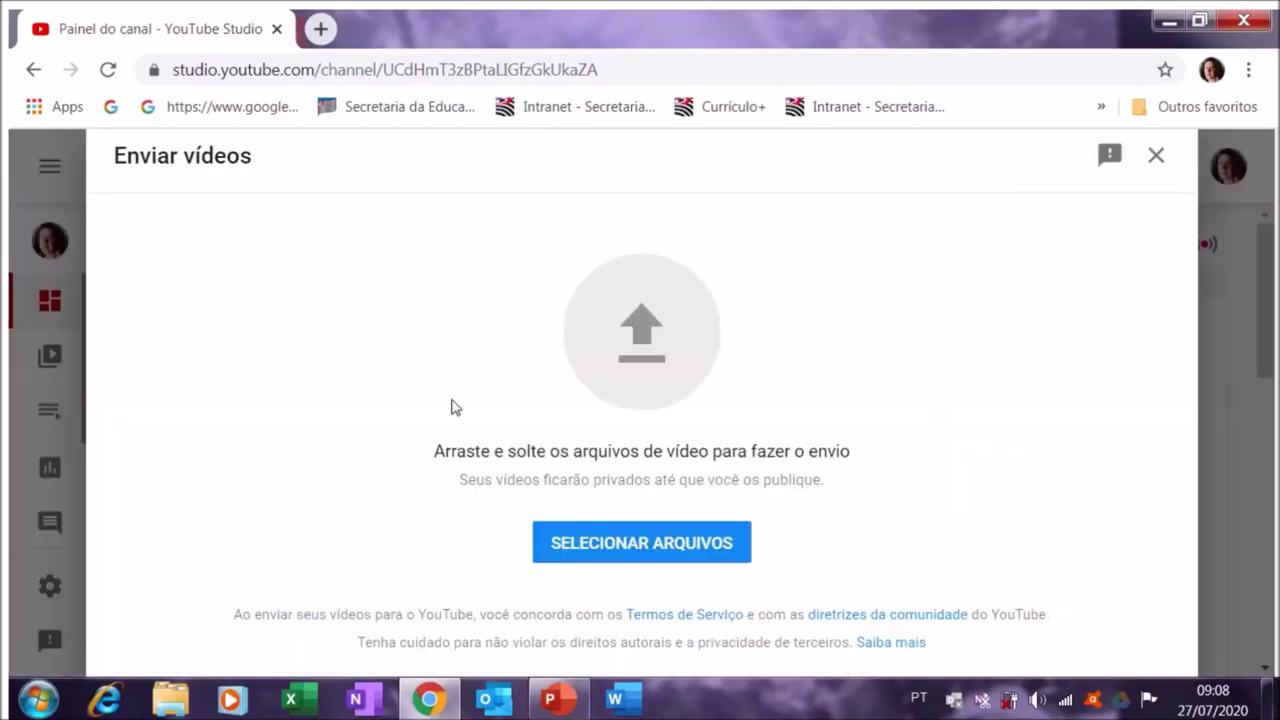
# Step: Choose the video file Questão_1 from the ATPC DE documents folder for upload
pyautogui.click(688, 547)
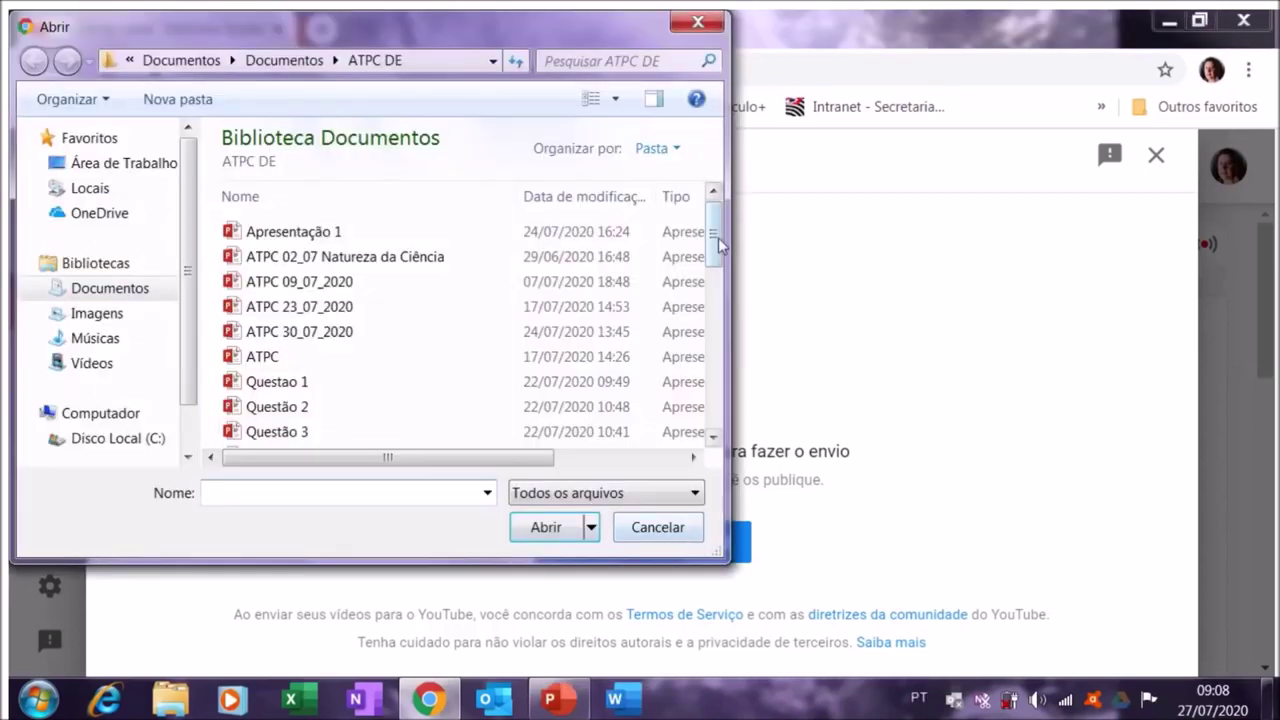
pyautogui.moveTo(716, 240); pyautogui.dragTo(714, 366)
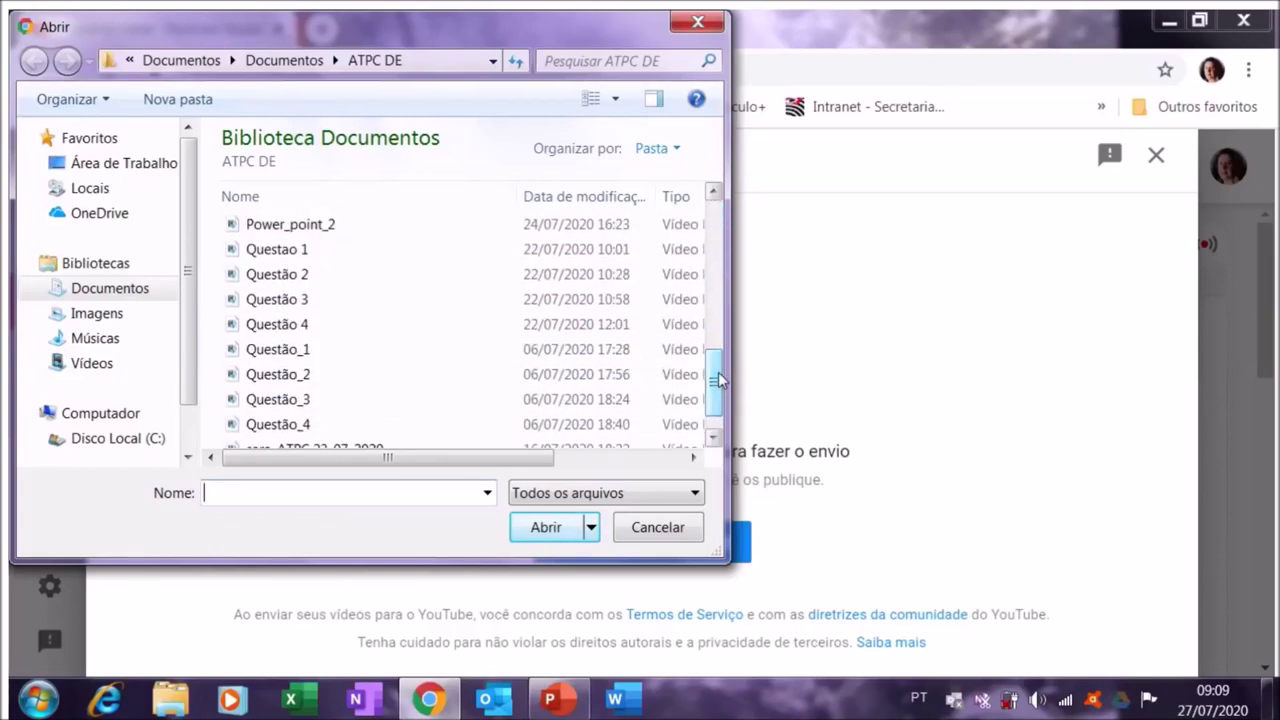
pyautogui.doubleClick(360, 349)
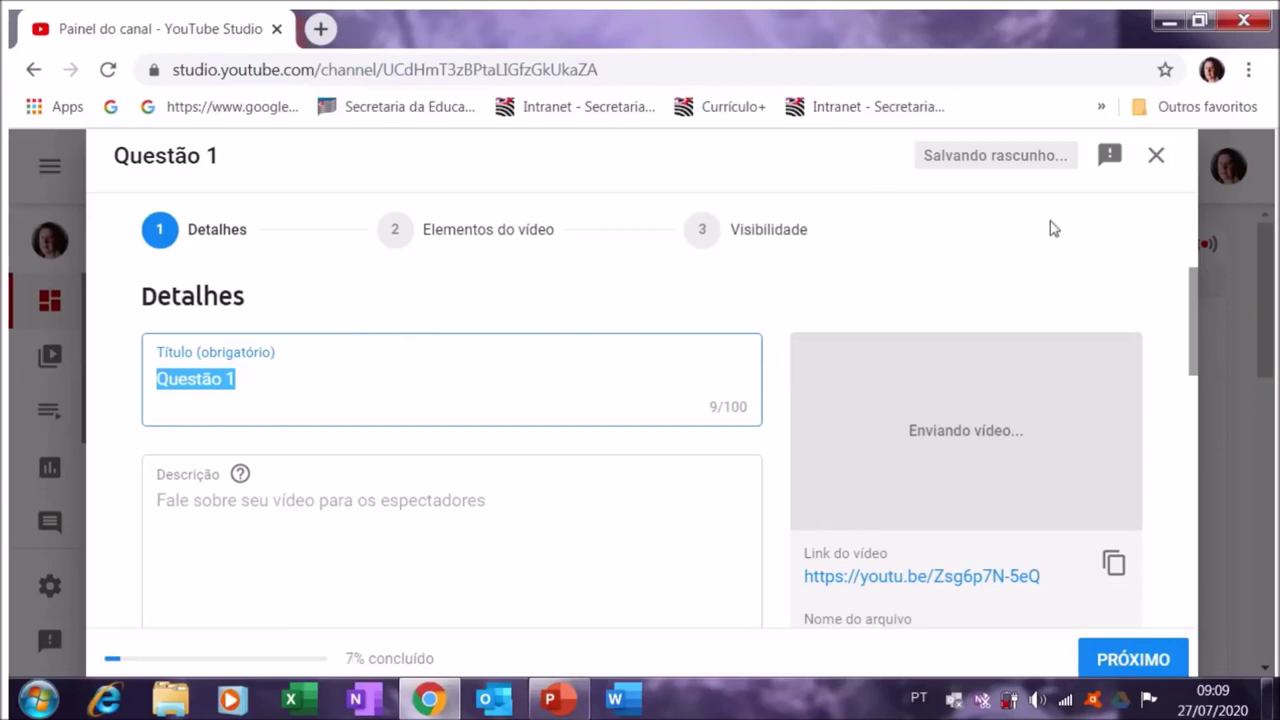
# Step: Replace the default video title with "Vídeo explicativo da questão 1"
pyautogui.scroll(-1, 1194, 323)
pyautogui.scroll(1, 1200, 305)
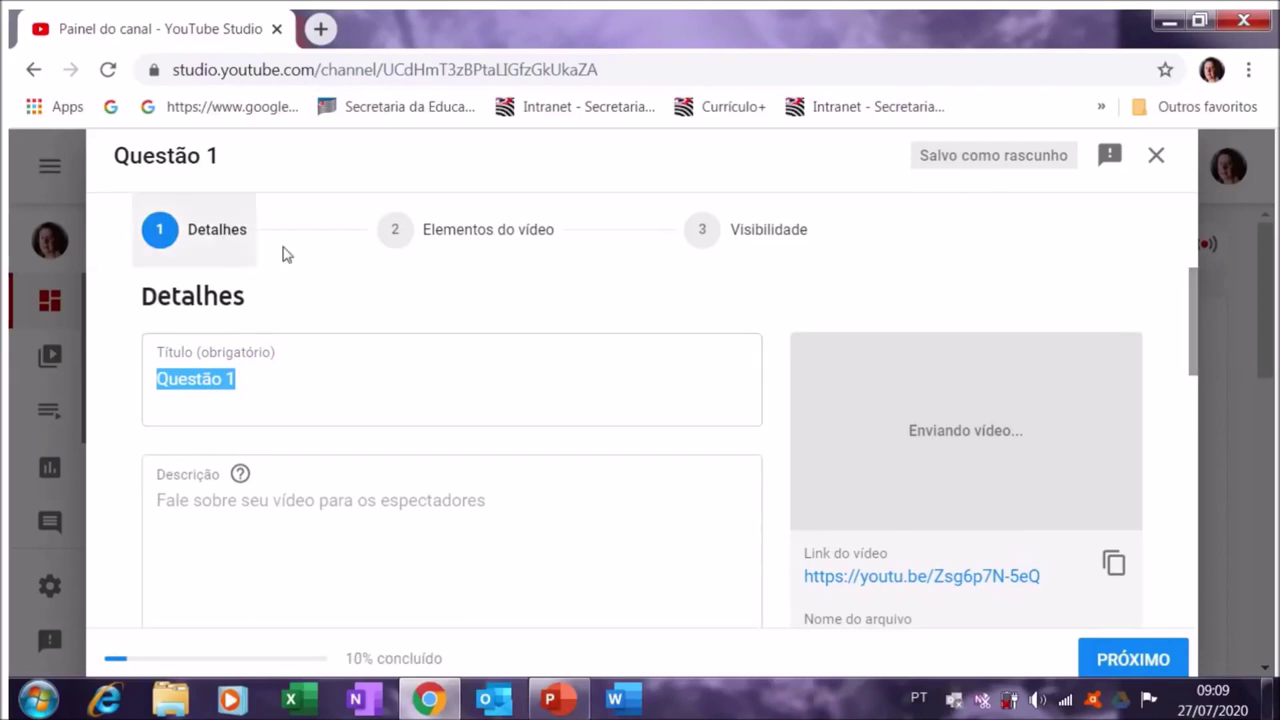
pyautogui.click(241, 387)
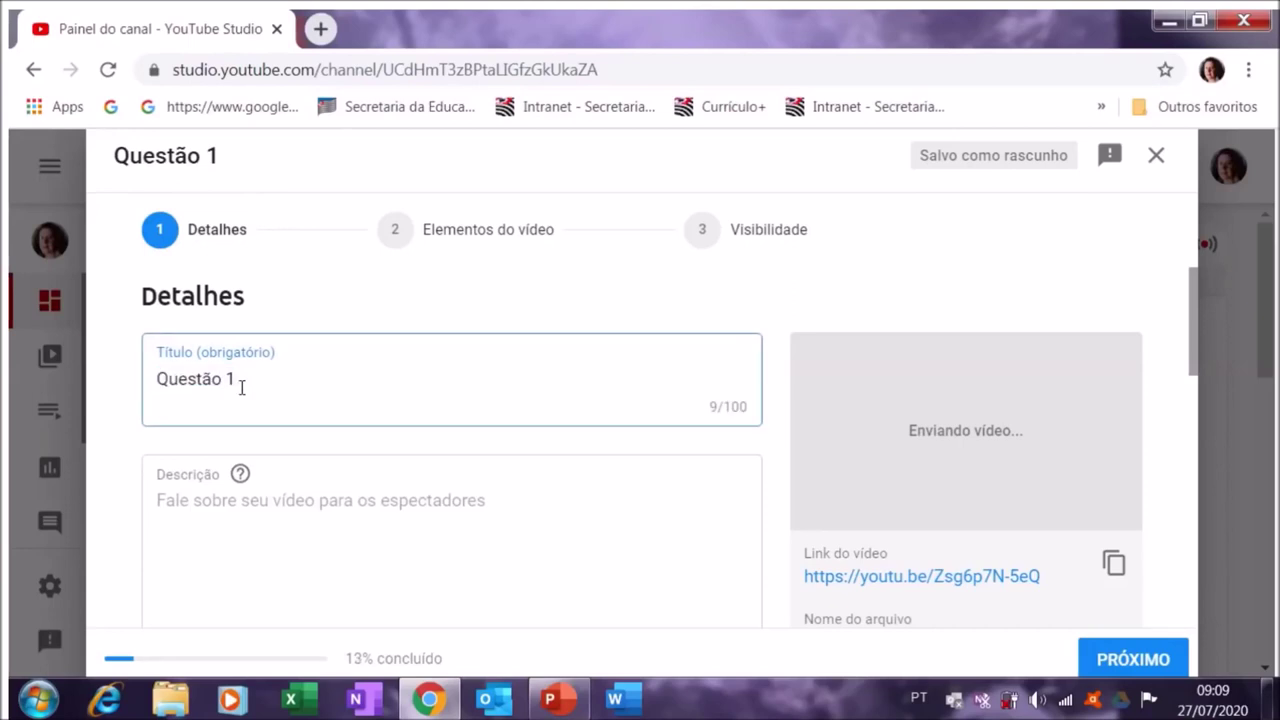
pyautogui.press('BackSpace')
pyautogui.press('BackSpace')
pyautogui.press('BackSpace')
pyautogui.press('BackSpace')
pyautogui.press('BackSpace')
pyautogui.press('BackSpace')
pyautogui.press('BackSpace')
pyautogui.press('BackSpace')
pyautogui.press('BackSpace')
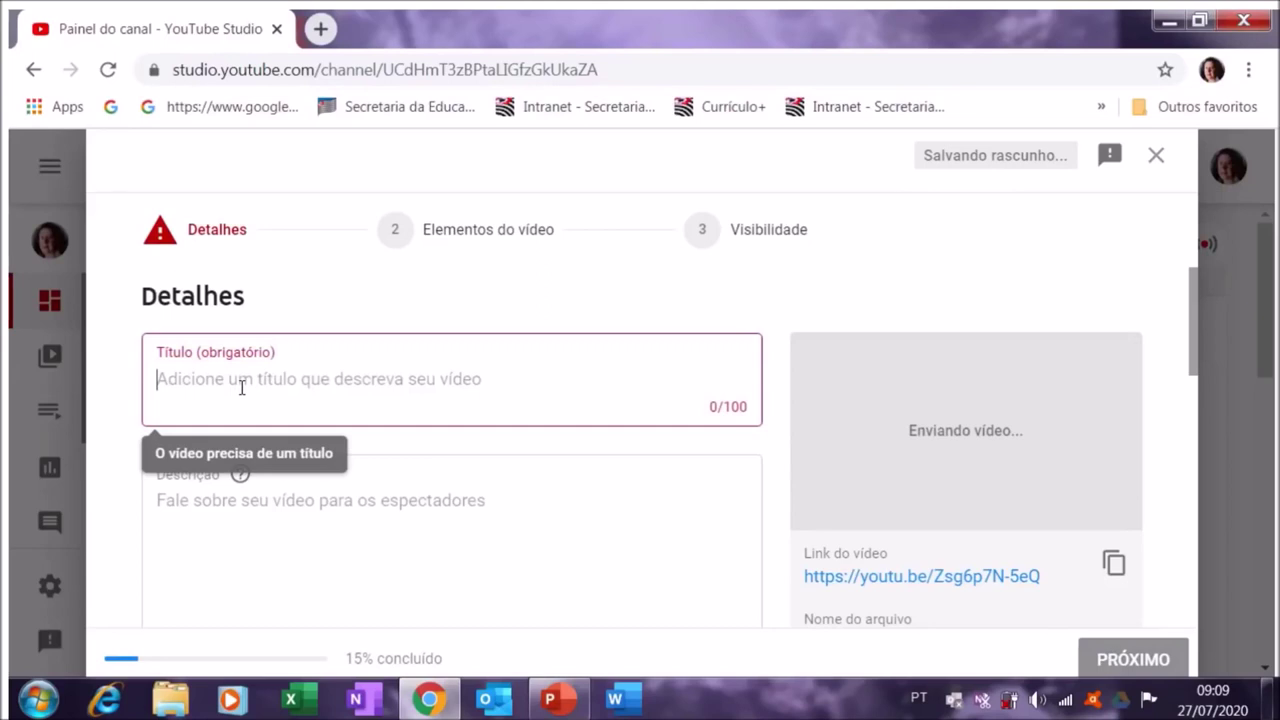
pyautogui.write('Vi')
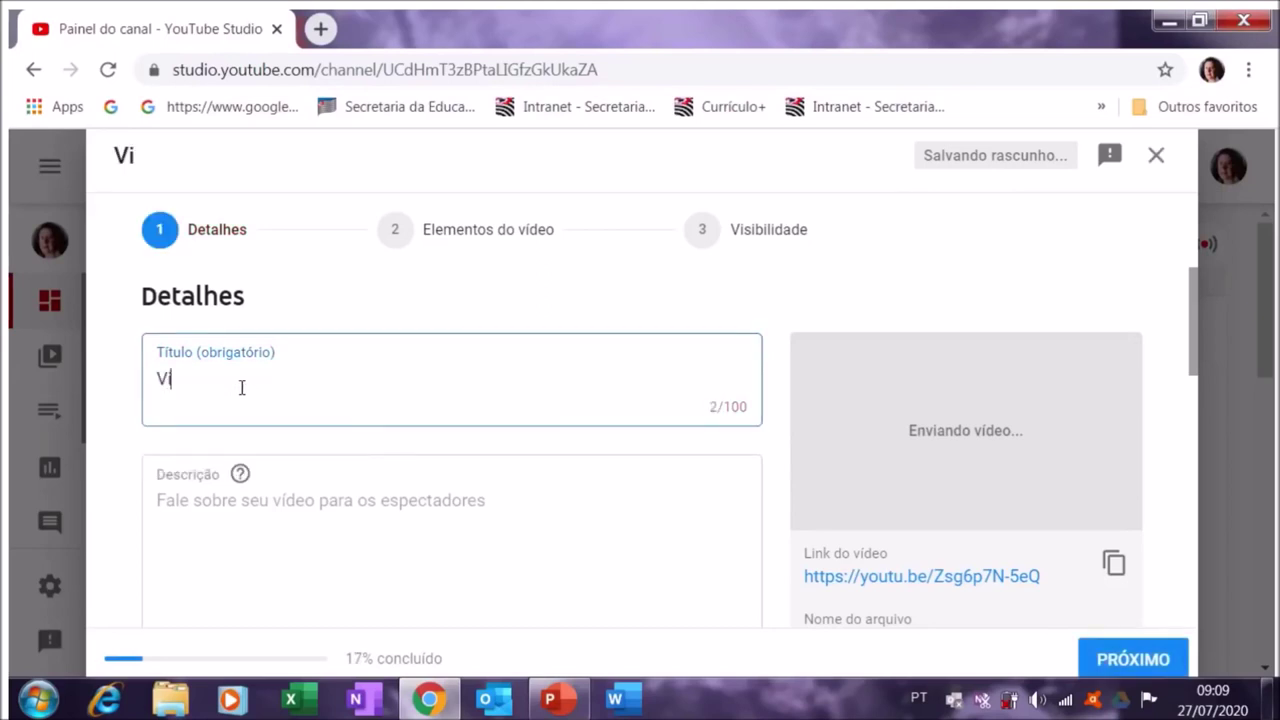
pyautogui.press('BackSpace')
pyautogui.write('´deo')
pyautogui.press('BackSpace')
pyautogui.press('BackSpace')
pyautogui.press('BackSpace')
pyautogui.press('BackSpace')
pyautogui.write('ídeo')
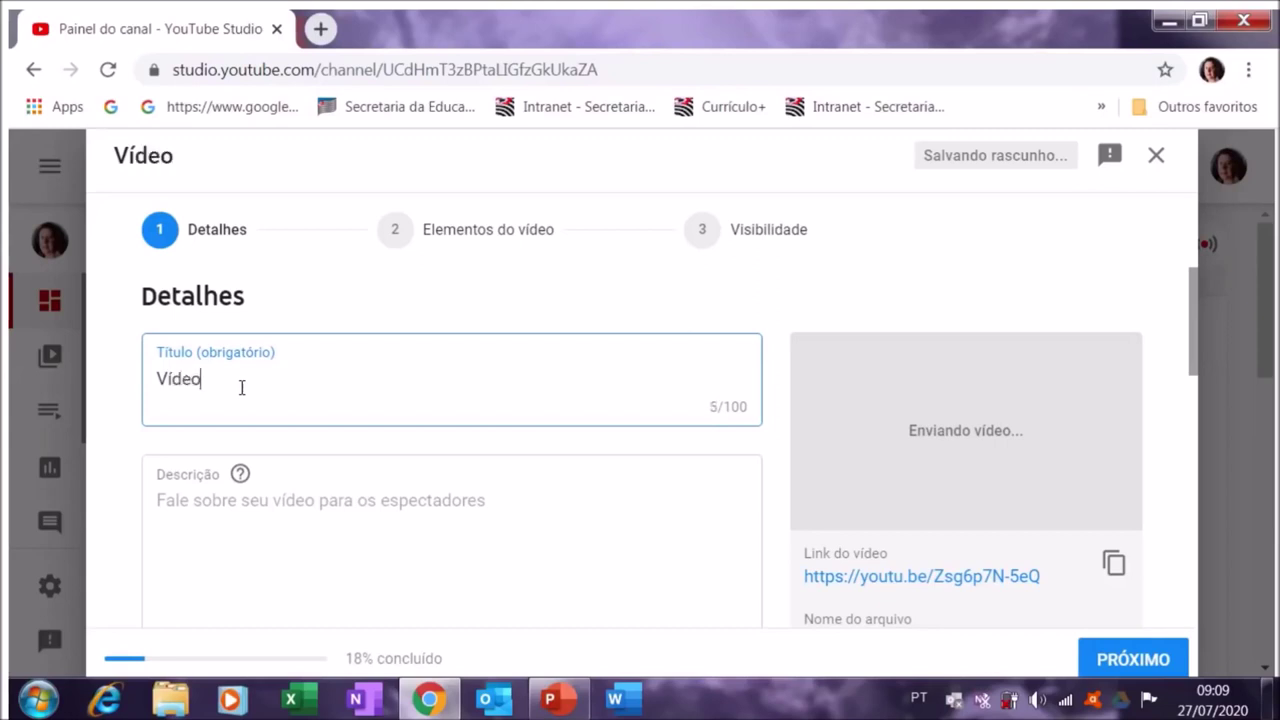
pyautogui.write(' exolicat')
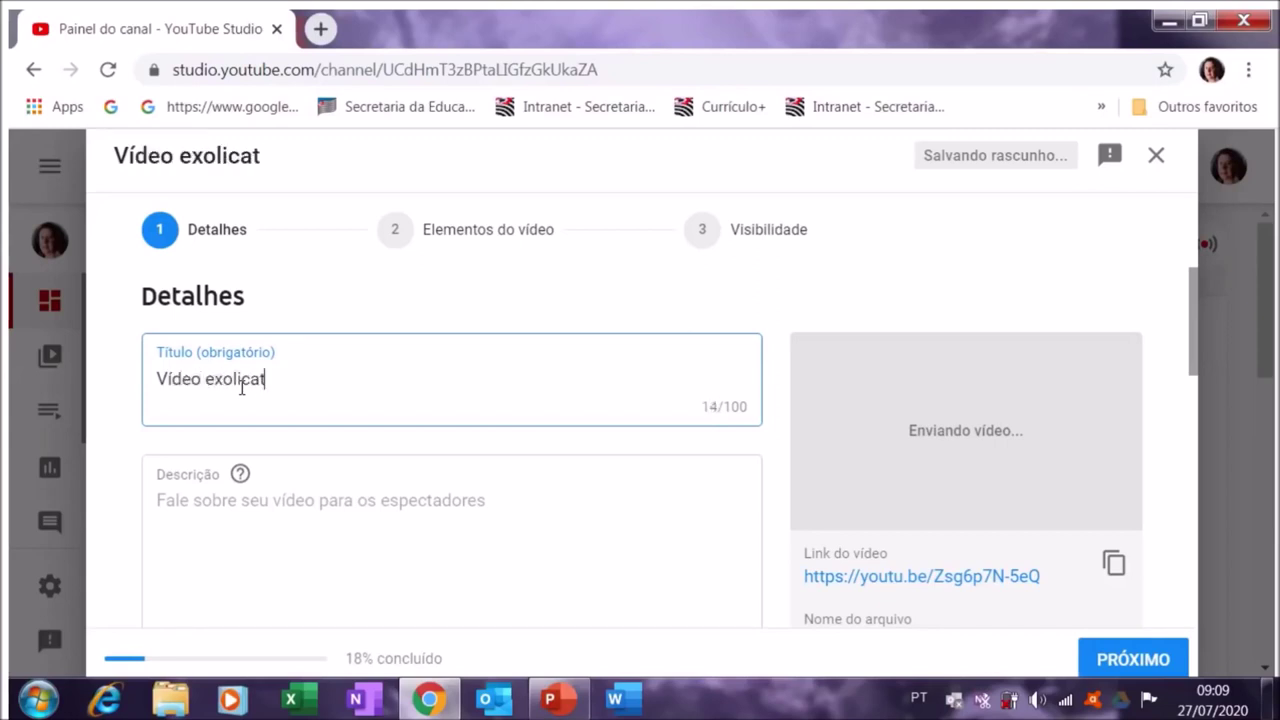
pyautogui.write('ivo da')
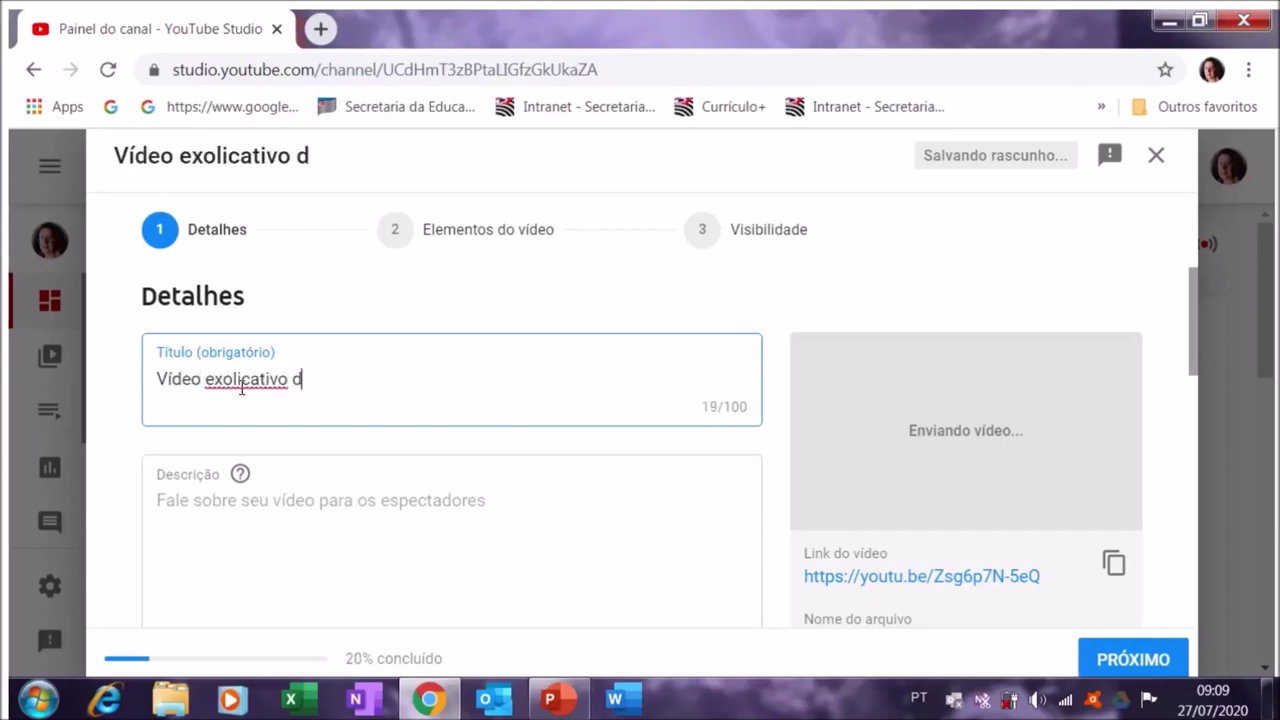
pyautogui.press('BackSpace')
pyautogui.press('BackSpace')
pyautogui.press('BackSpace')
pyautogui.press('BackSpace')
pyautogui.press('BackSpace')
pyautogui.press('BackSpace')
pyautogui.press('BackSpace')
pyautogui.press('BackSpace')
pyautogui.press('BackSpace')
pyautogui.press('BackSpace')
pyautogui.press('BackSpace')
pyautogui.press('BackSpace')
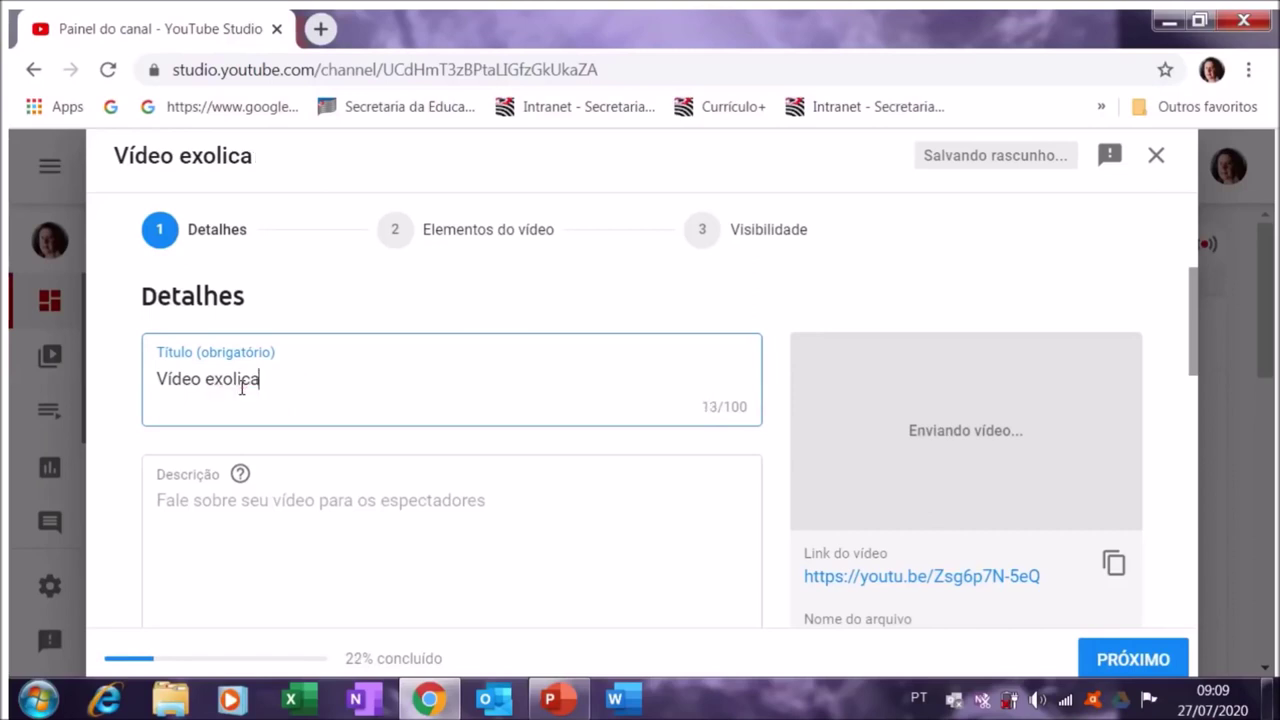
pyautogui.write('pl')
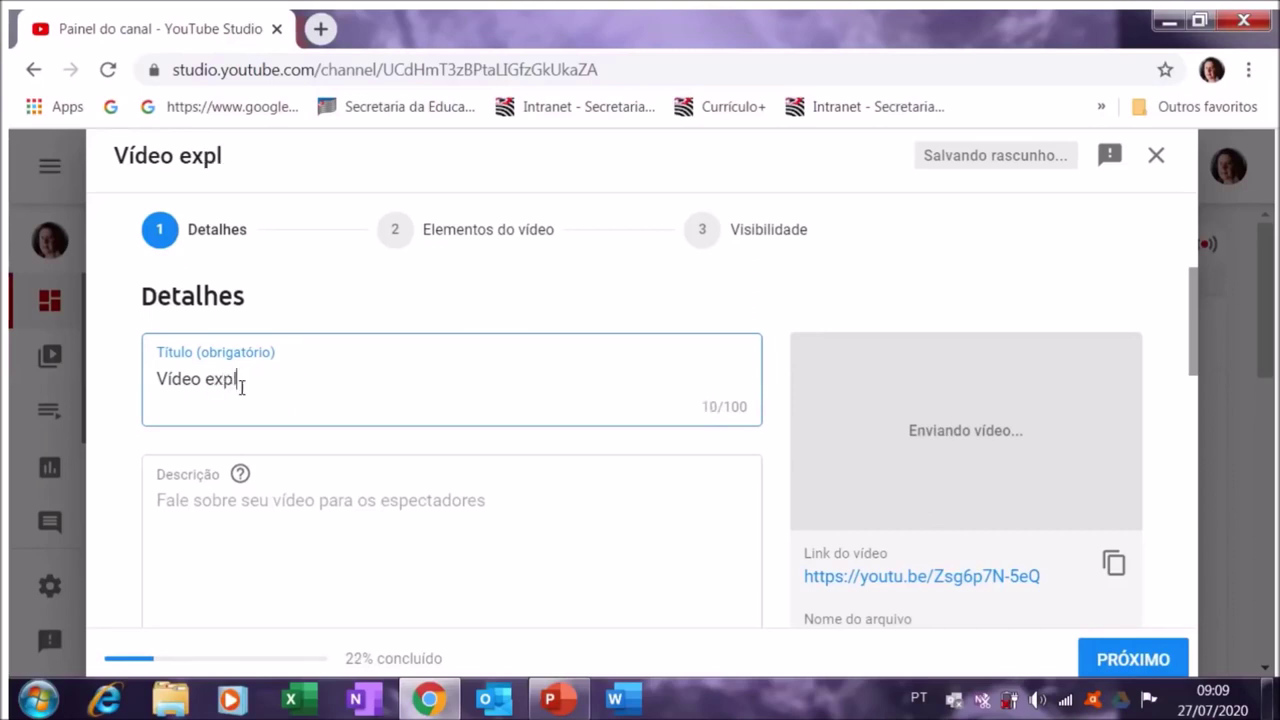
pyautogui.write('iactivo da')
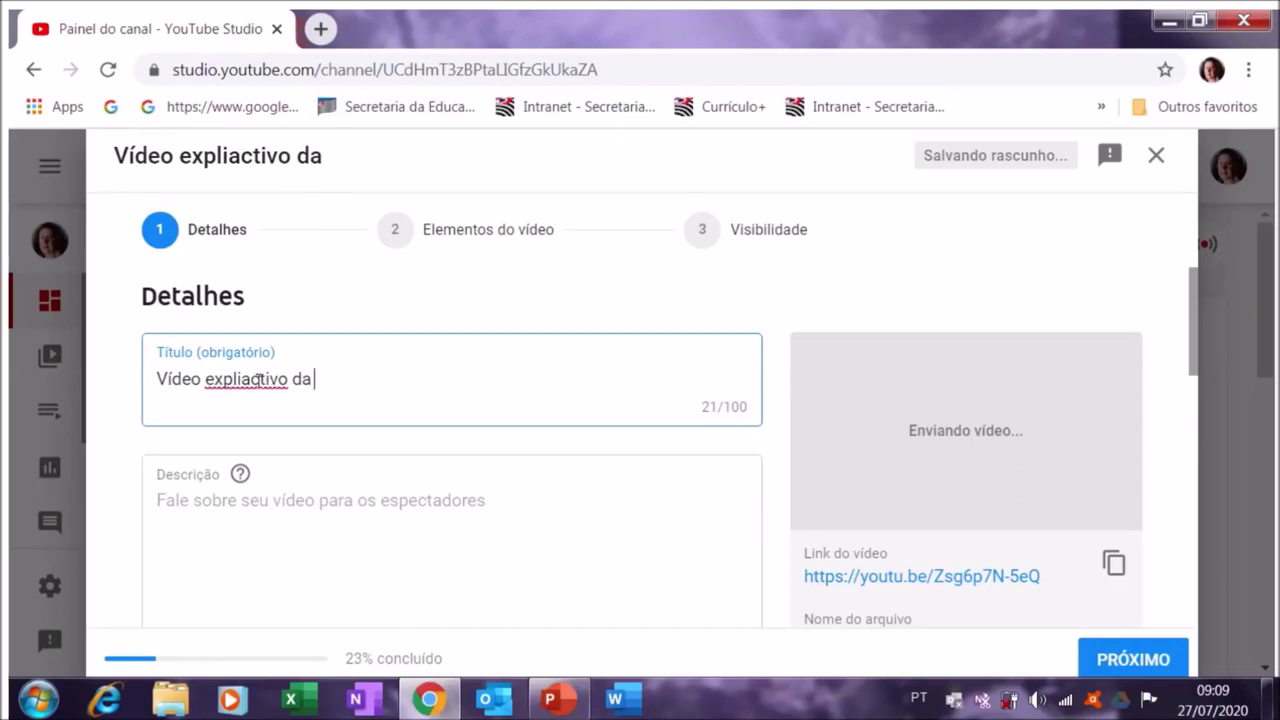
pyautogui.click(259, 378)
pyautogui.press('BackSpace')
pyautogui.press('BackSpace')
pyautogui.write('cativo da ')
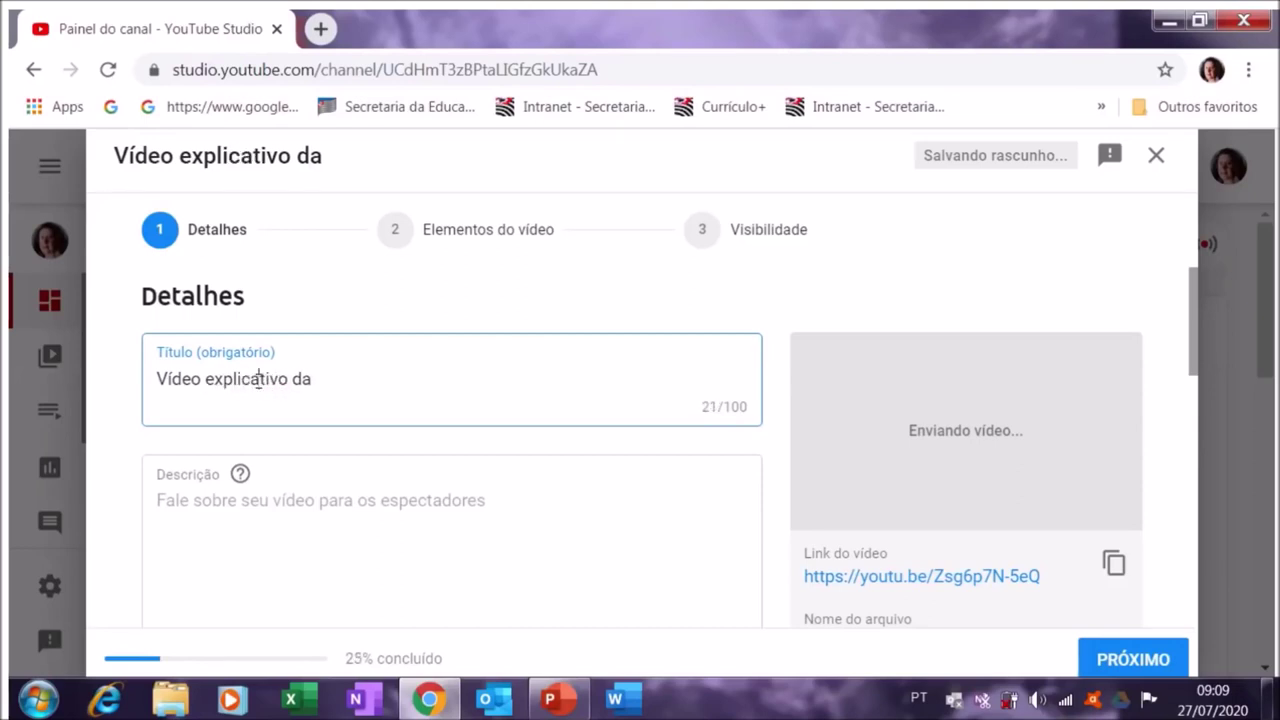
pyautogui.write('questão 1')
# Step: Enter the video description "Este vídeo trata da explicação da questão 1 abordada em aula."
pyautogui.click(288, 494)
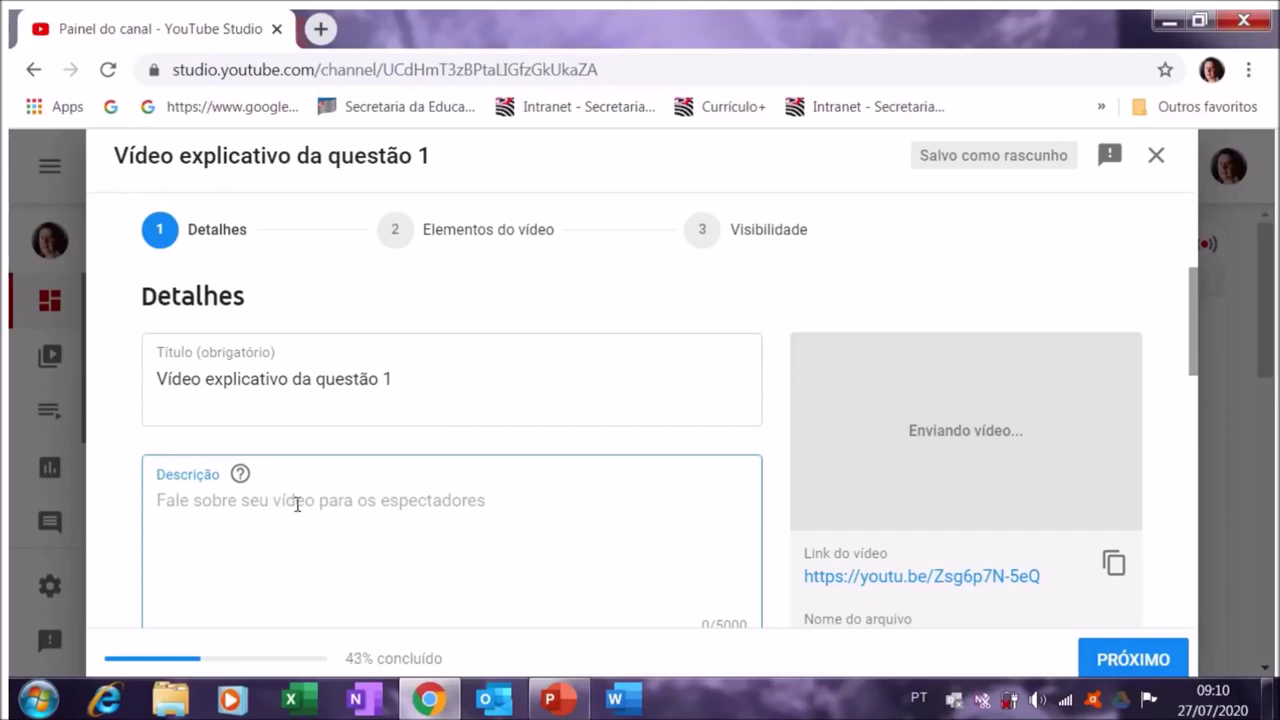
pyautogui.write('Este vídeo trata')
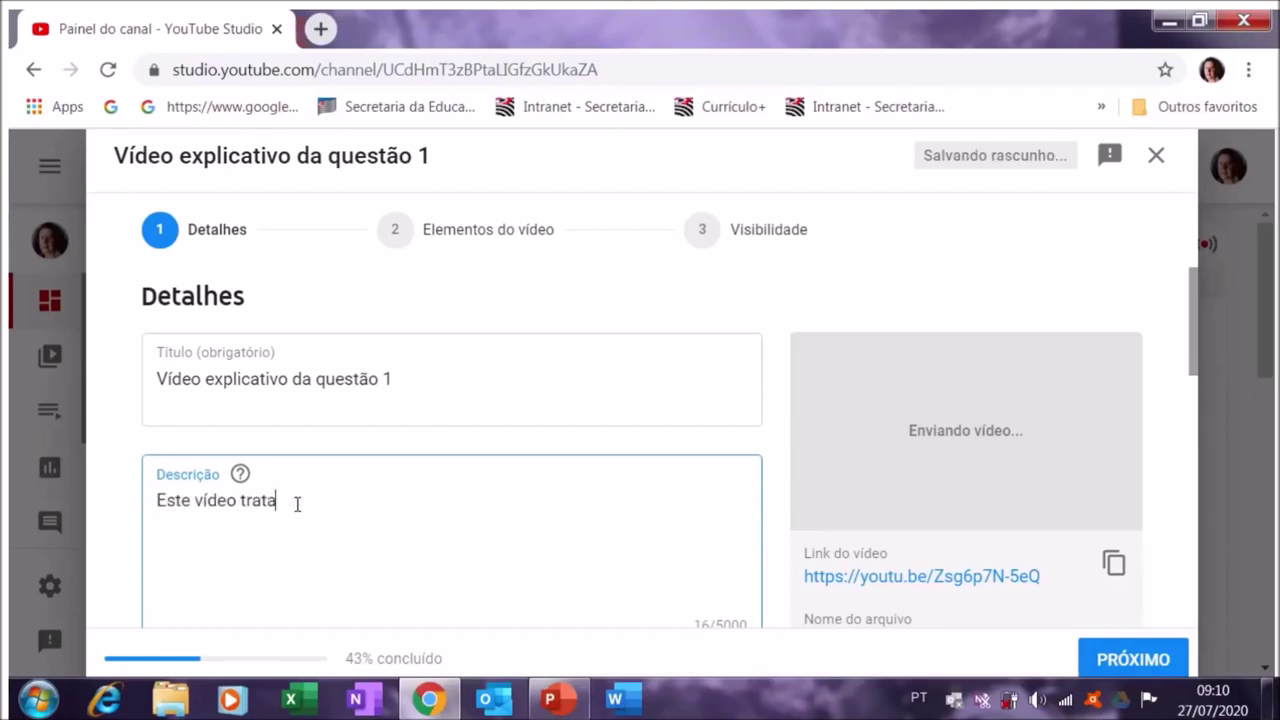
pyautogui.write(' da explicação da questã')
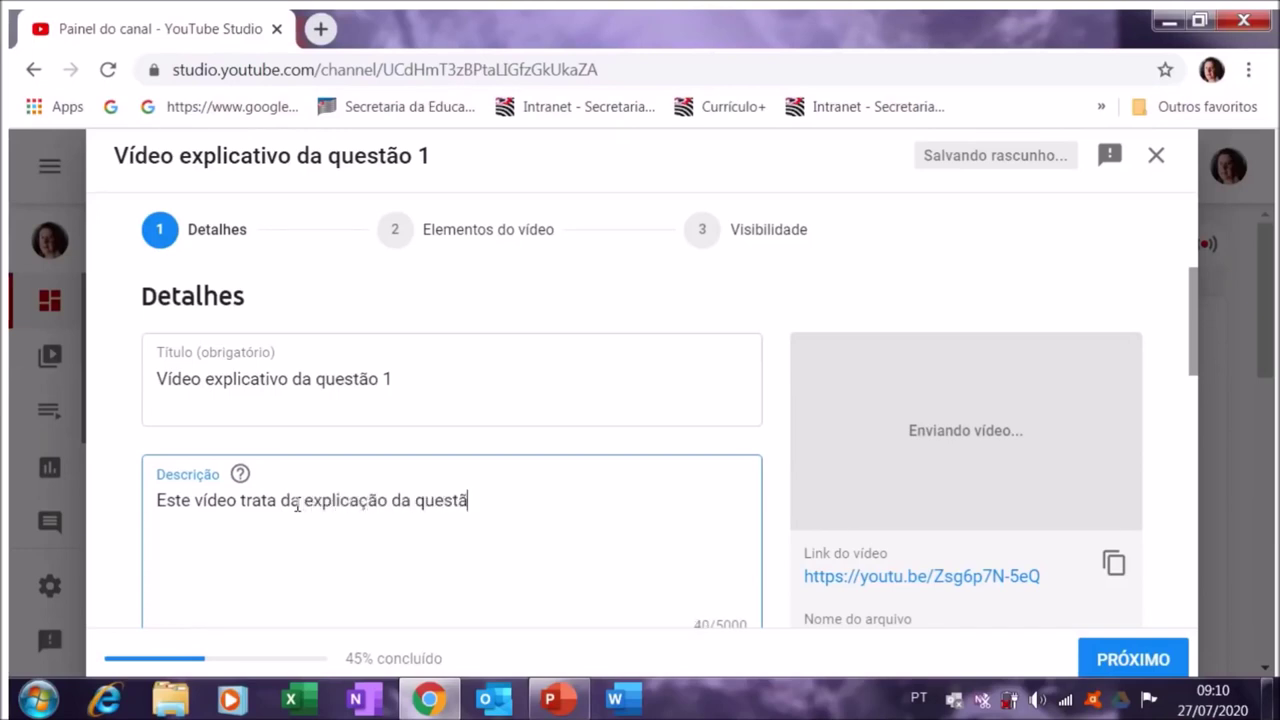
pyautogui.write('o 1 abordad')
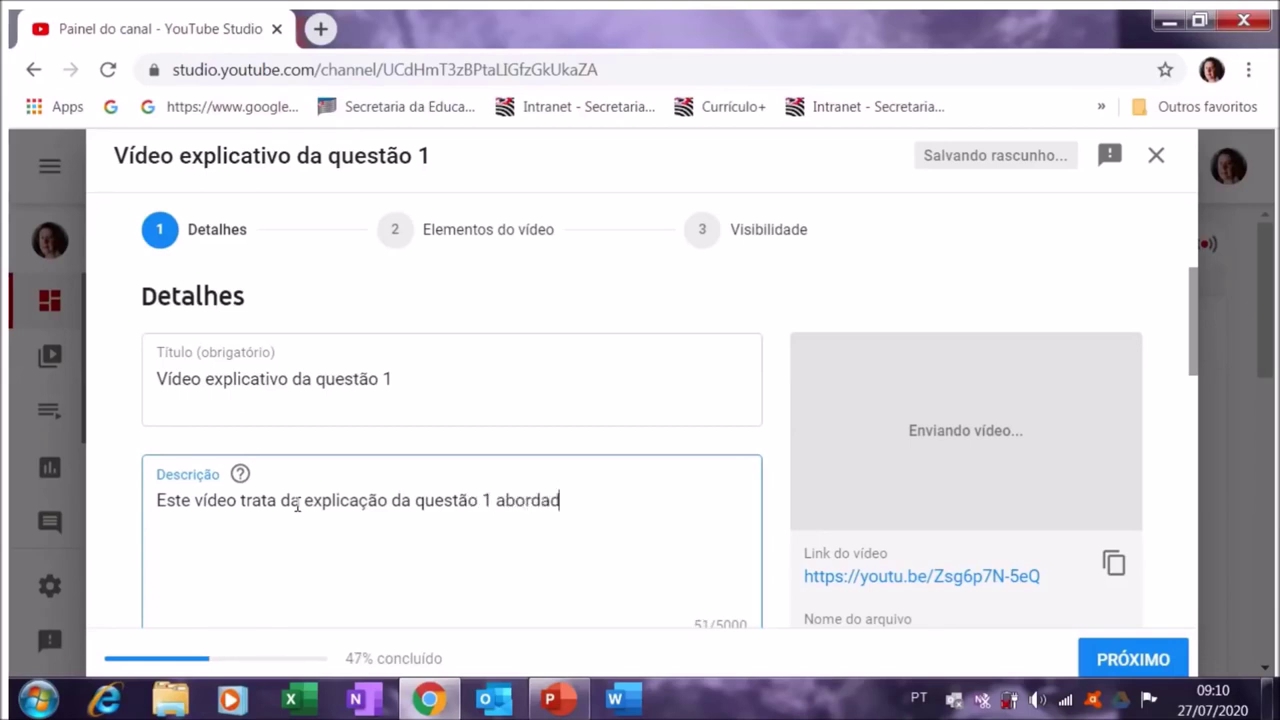
pyautogui.write('a em aula.')
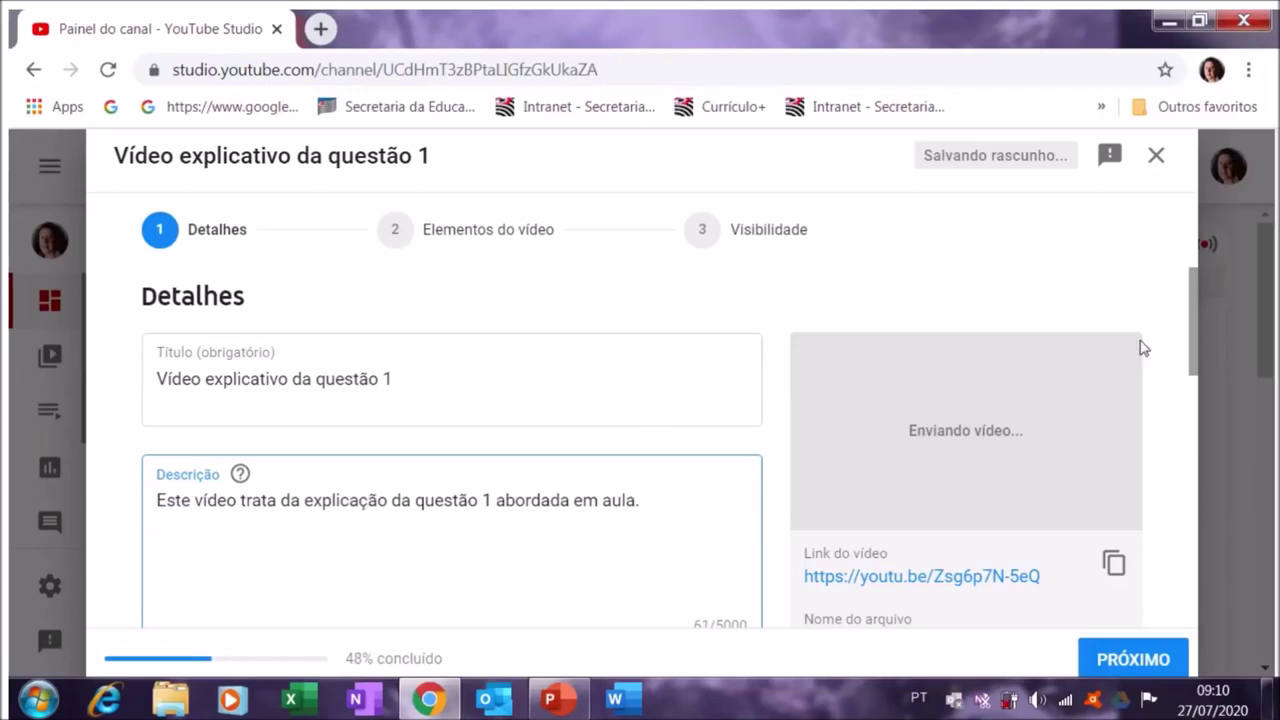
# Step: Upload the image miniatura from the ATPC DE folder as the video's thumbnail
pyautogui.moveTo(1192, 331); pyautogui.dragTo(1191, 414)
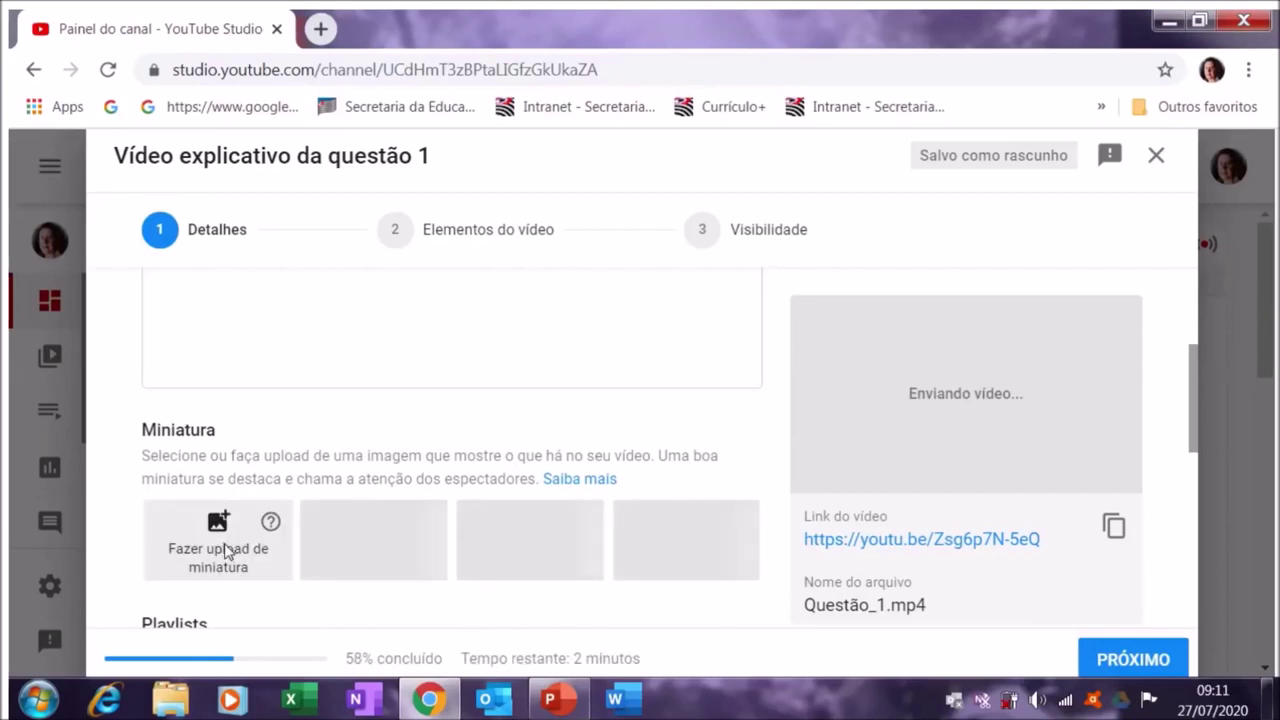
pyautogui.click(224, 547)
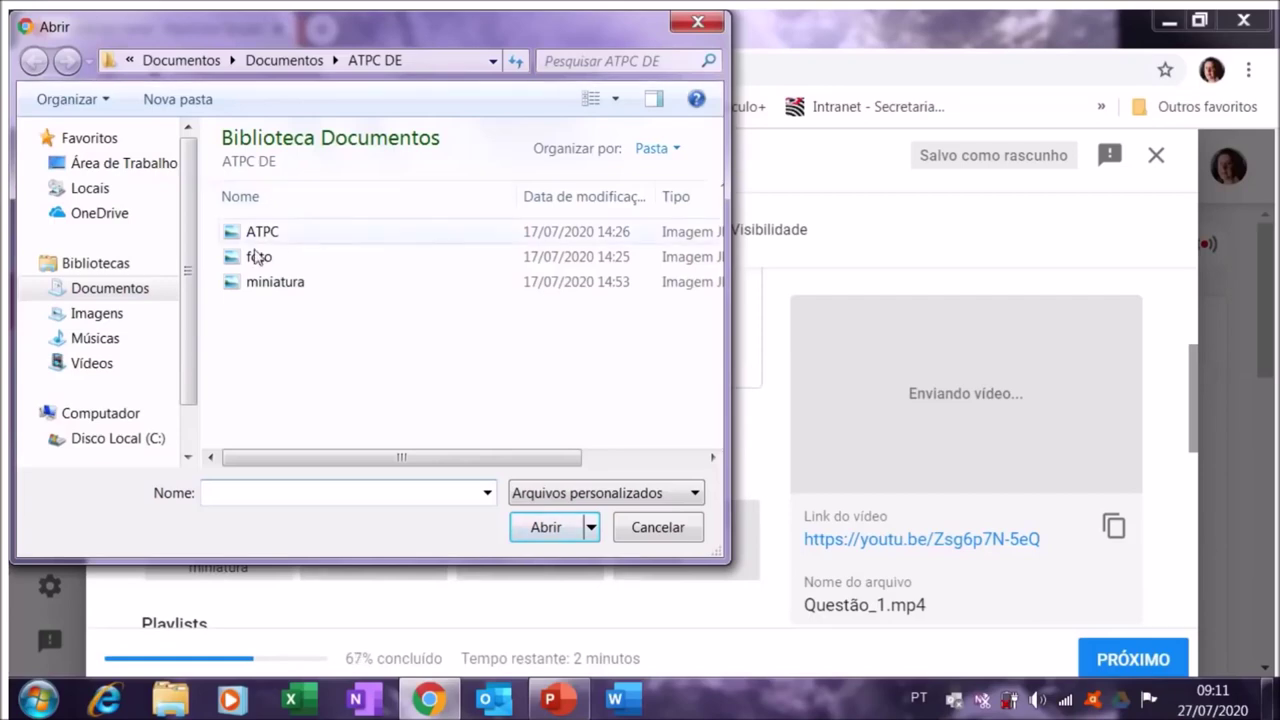
pyautogui.doubleClick(306, 285)
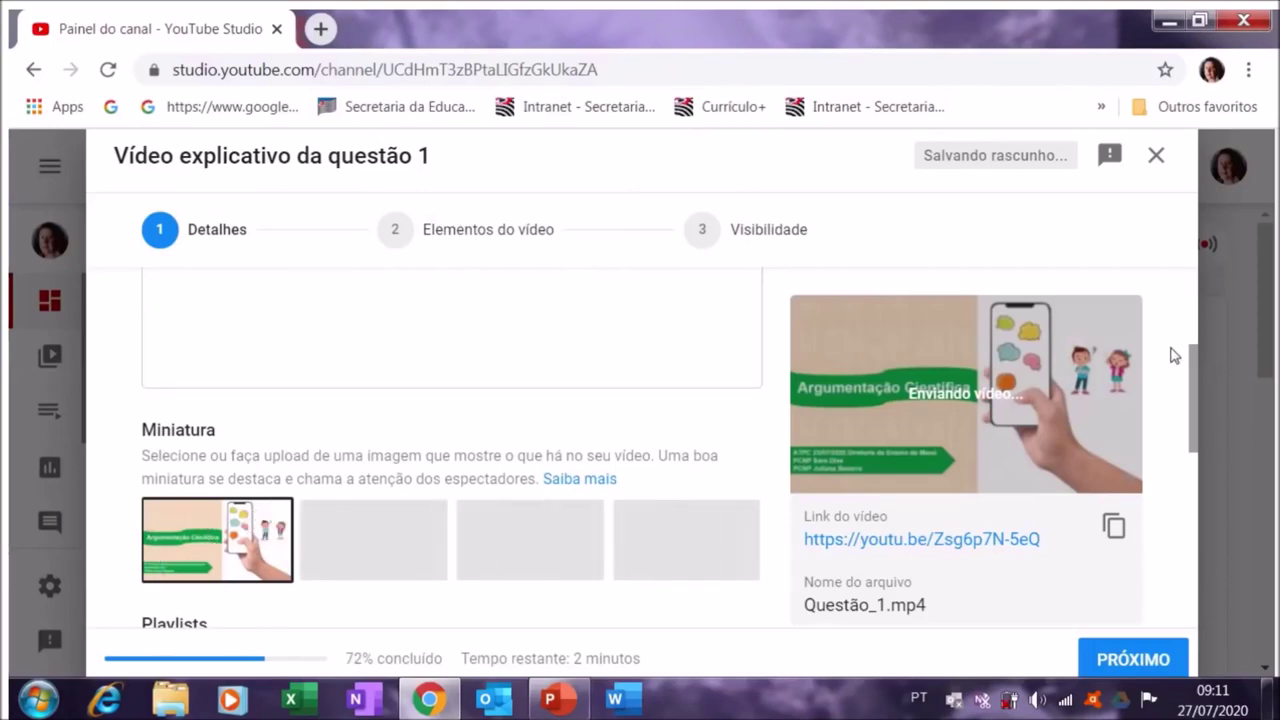
# Step: Check which playlists are available for the video and close the list without choosing one
pyautogui.scroll(-1, 1195, 430)
pyautogui.moveTo(1195, 430)
pyautogui.mouseDown()
pyautogui.moveTo(1195, 470)
pyautogui.moveTo(1193, 445)
pyautogui.mouseUp()
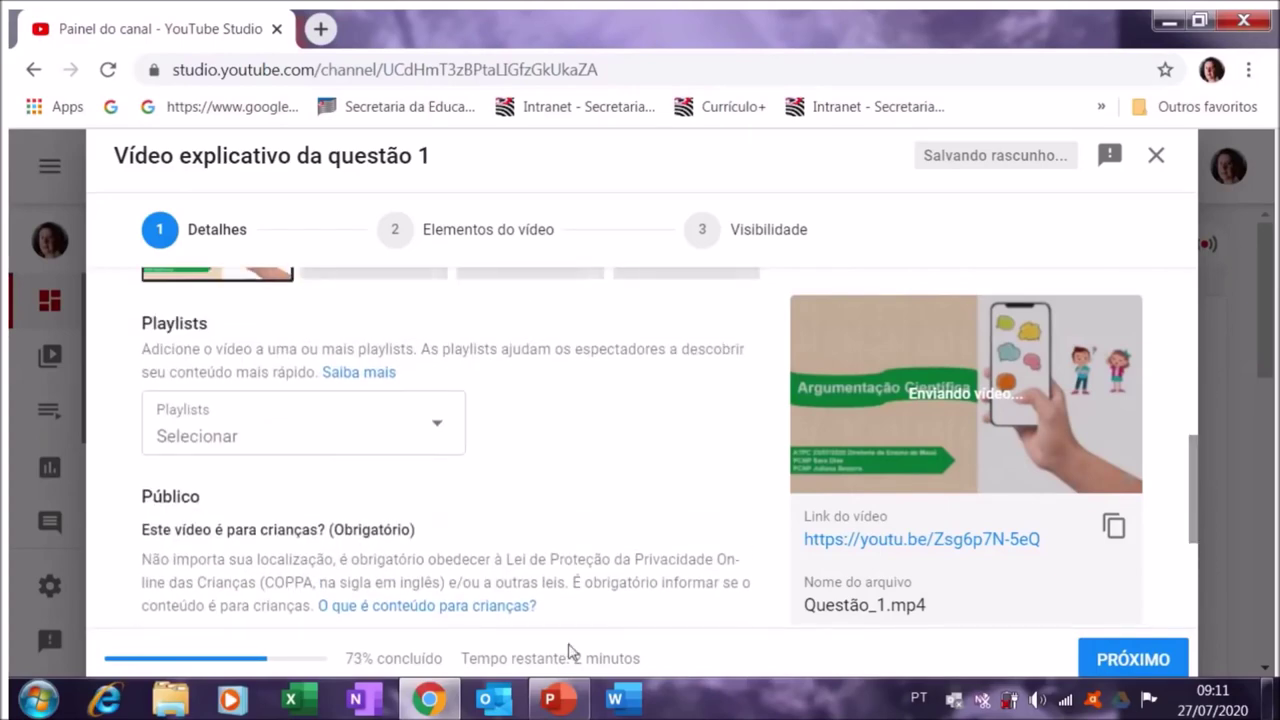
pyautogui.click(438, 433)
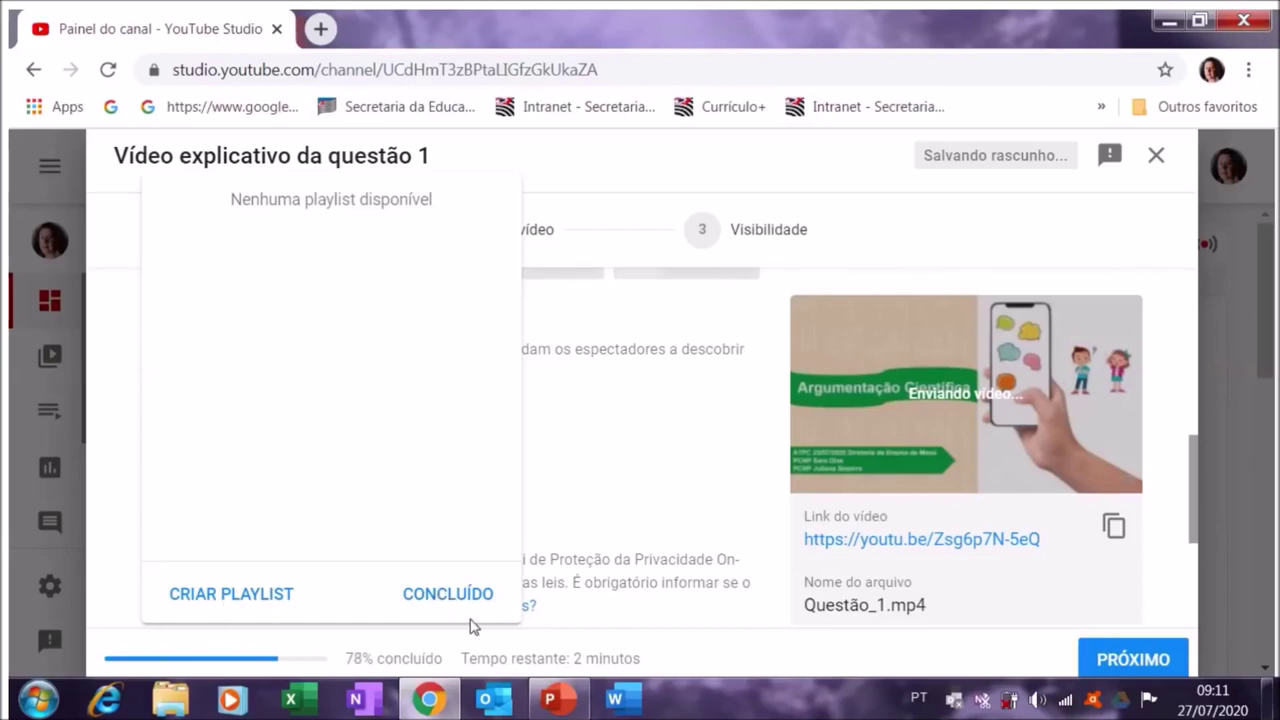
pyautogui.click(447, 594)
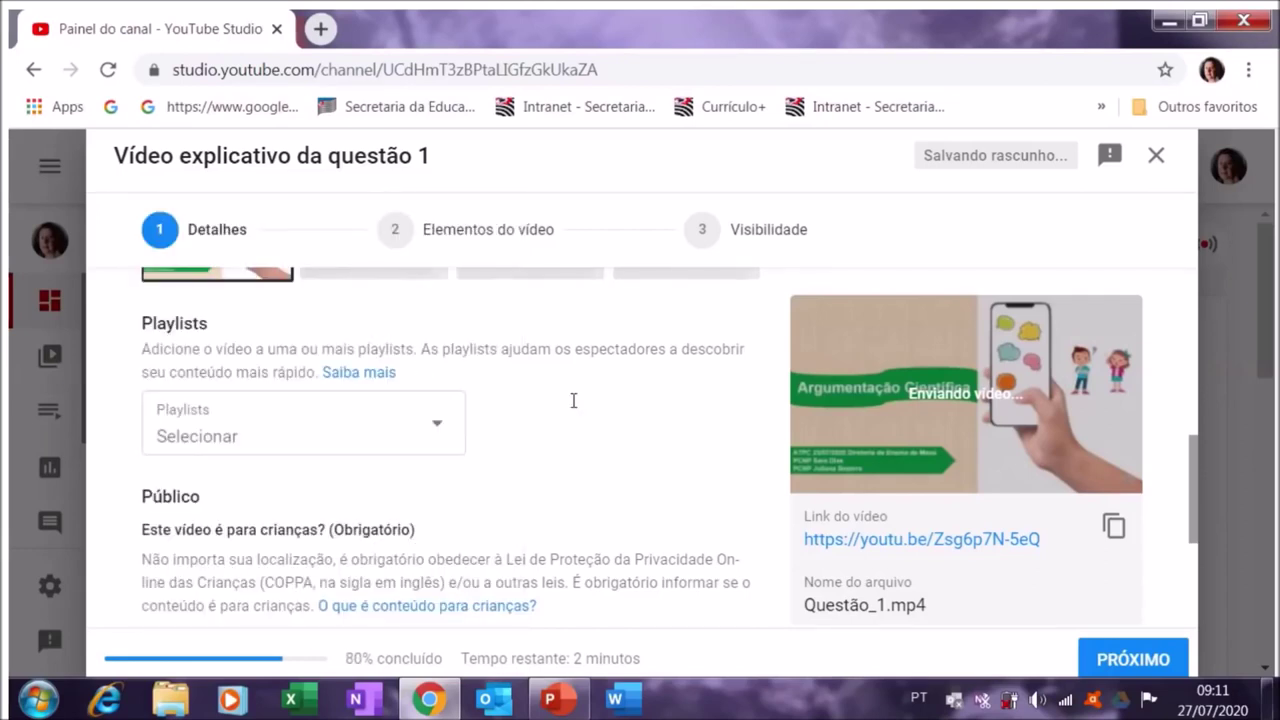
# Step: Mark the video as not being content for children and expand the advanced age restriction options
pyautogui.moveTo(1192, 459); pyautogui.dragTo(1186, 519)
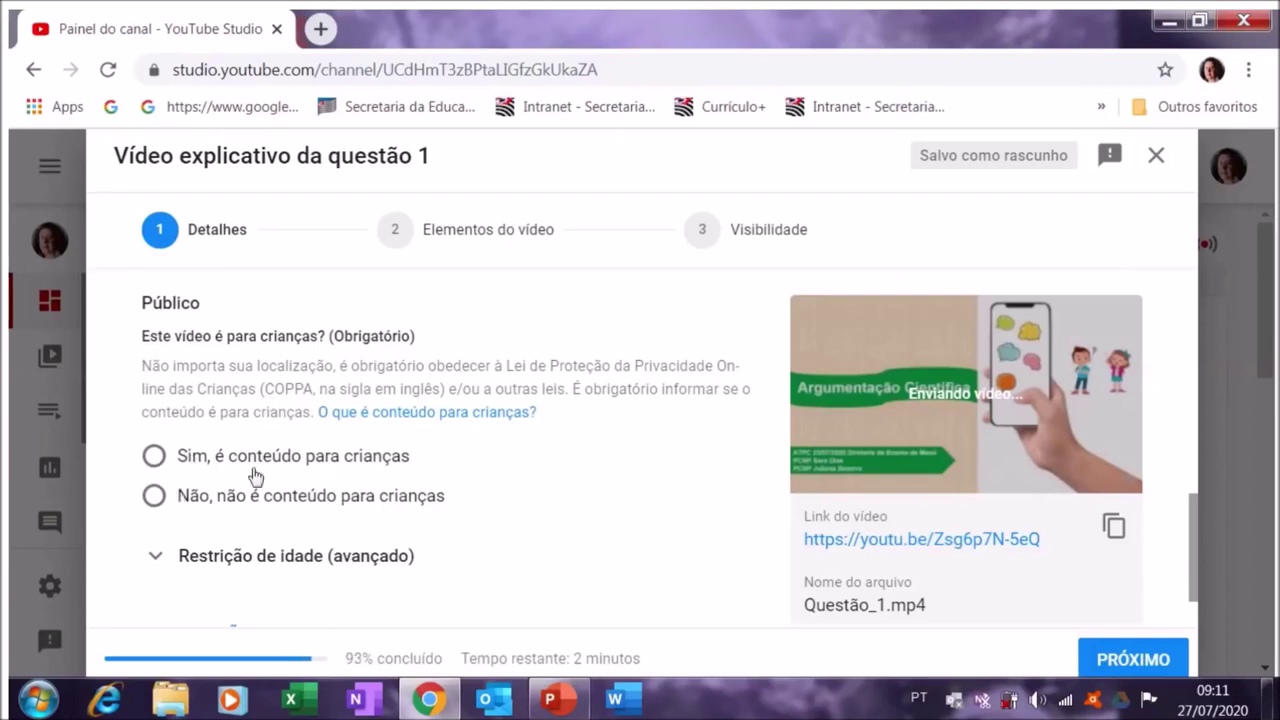
pyautogui.click(153, 497)
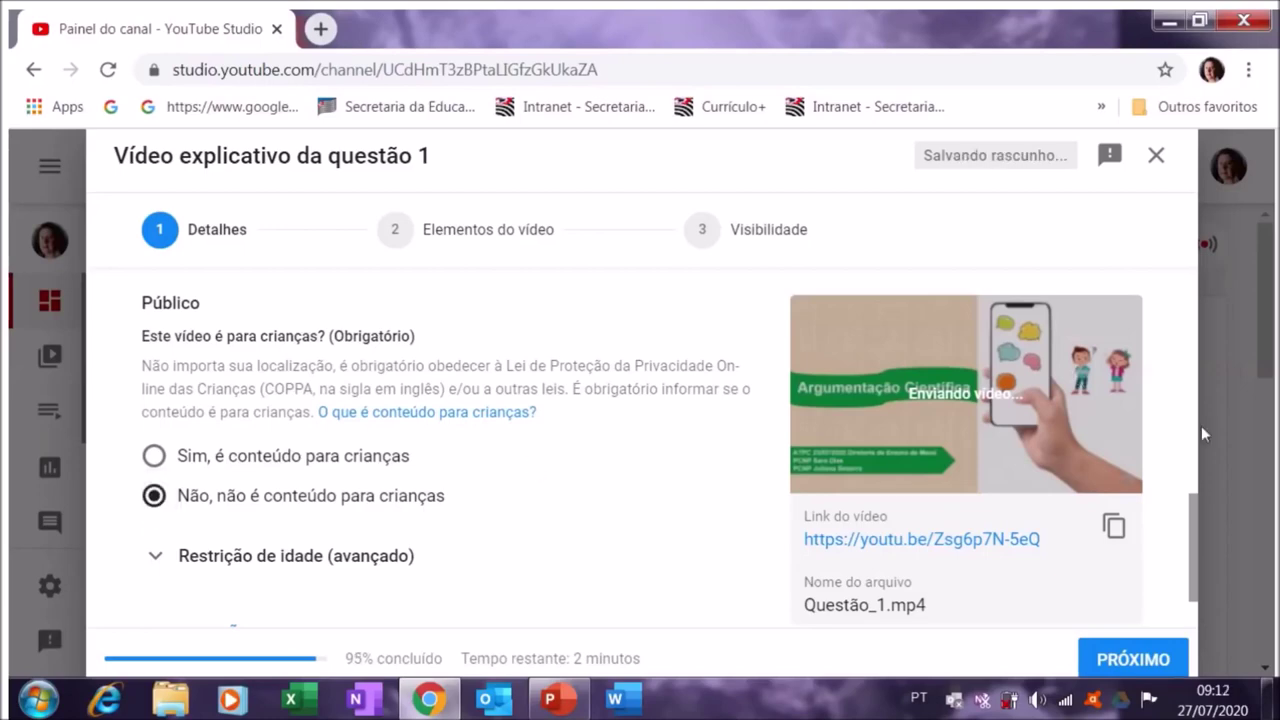
pyautogui.moveTo(1194, 509); pyautogui.dragTo(1197, 604)
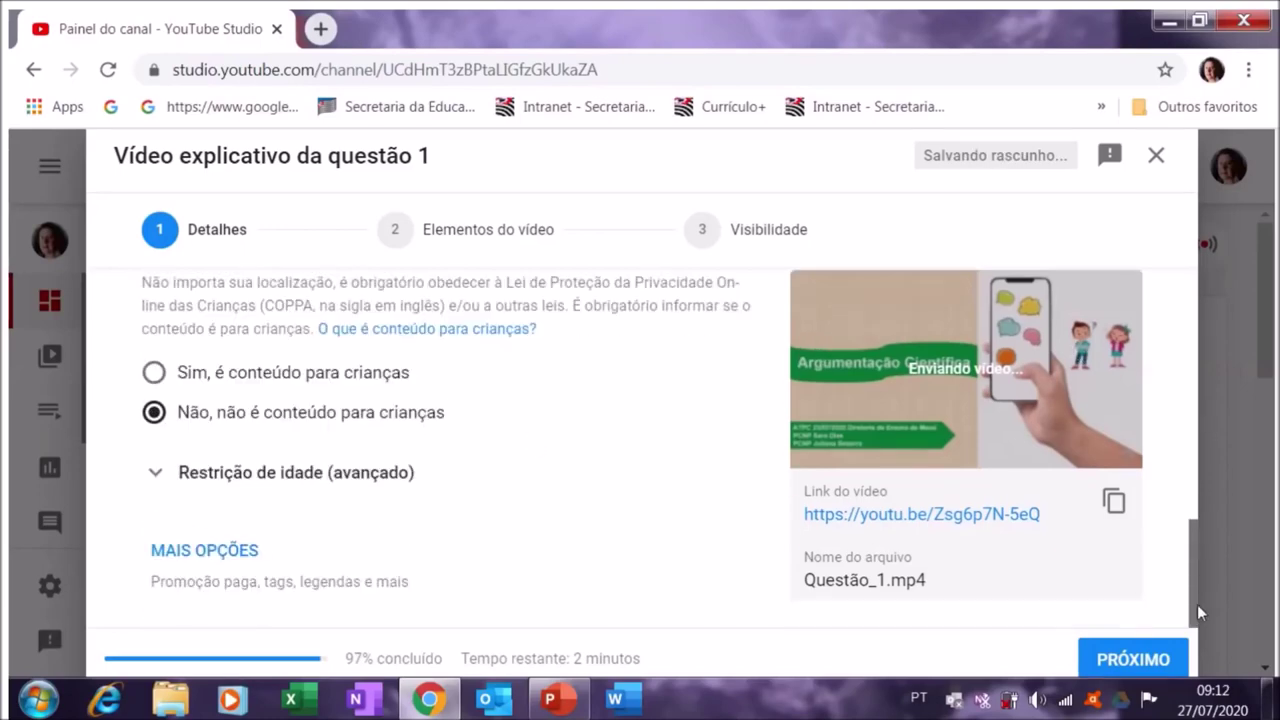
pyautogui.click(190, 474)
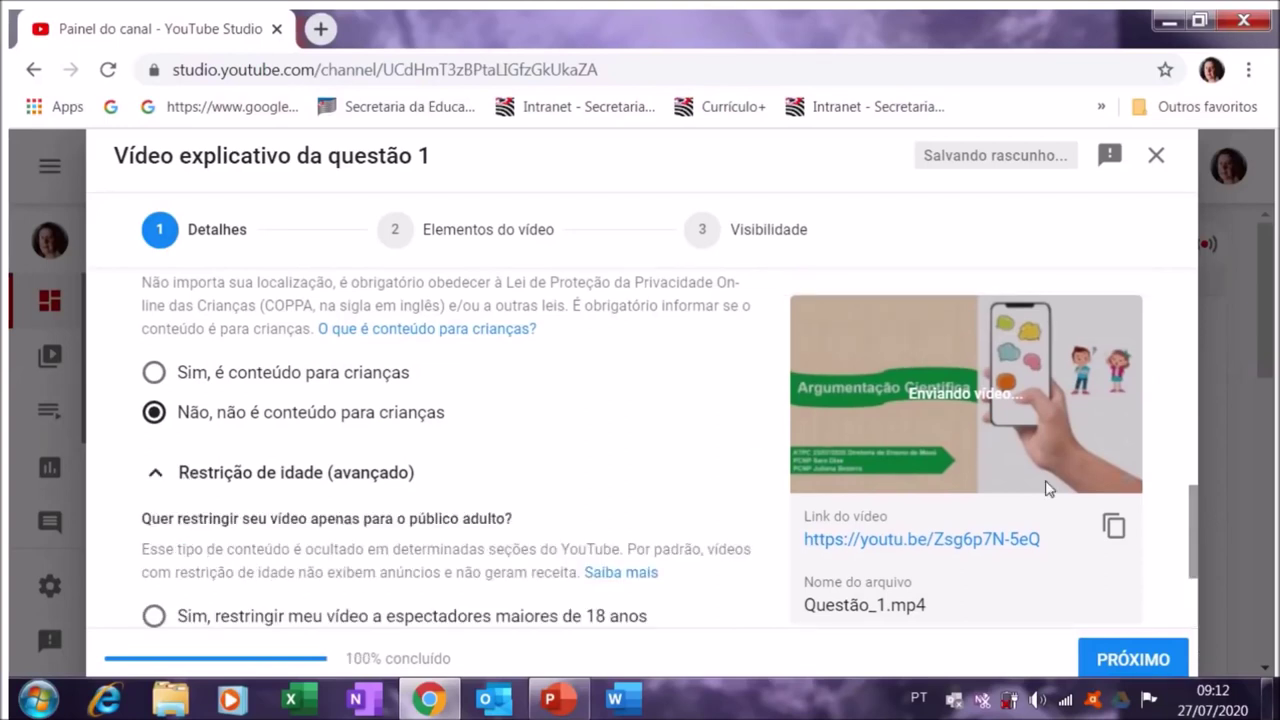
pyautogui.moveTo(1192, 514); pyautogui.dragTo(1193, 537)
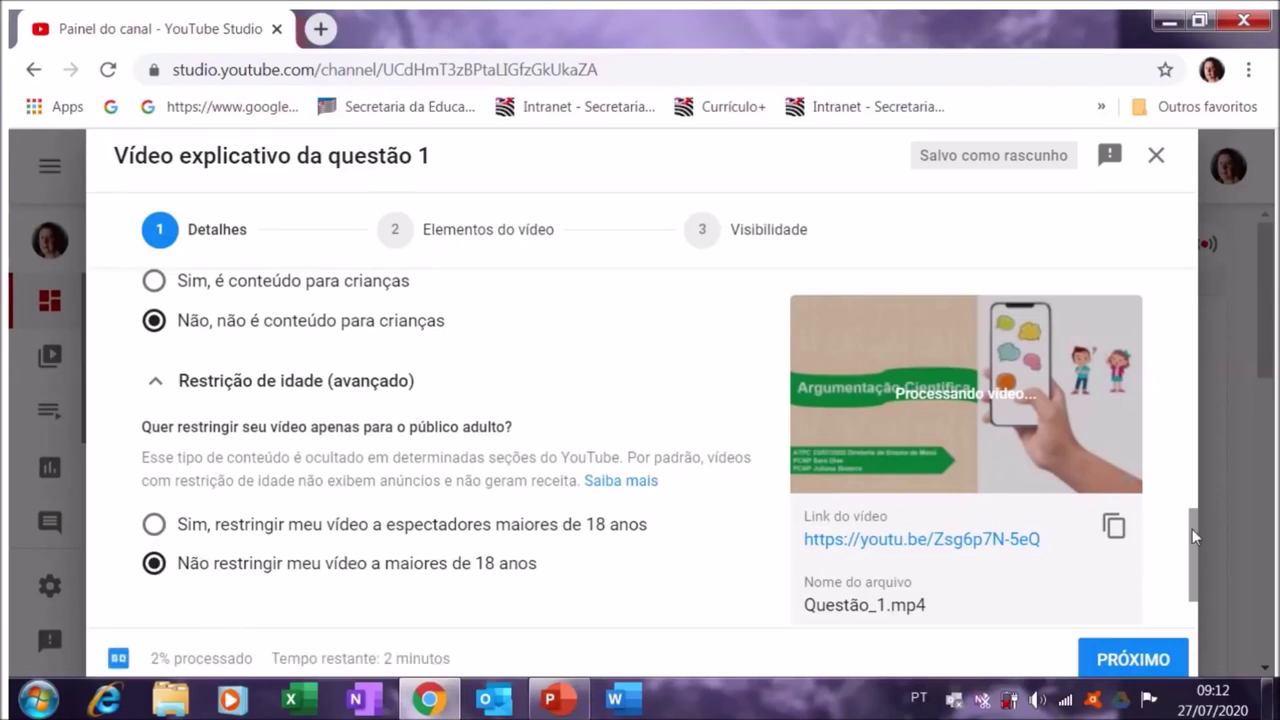
pyautogui.moveTo(1194, 529); pyautogui.dragTo(1195, 585)
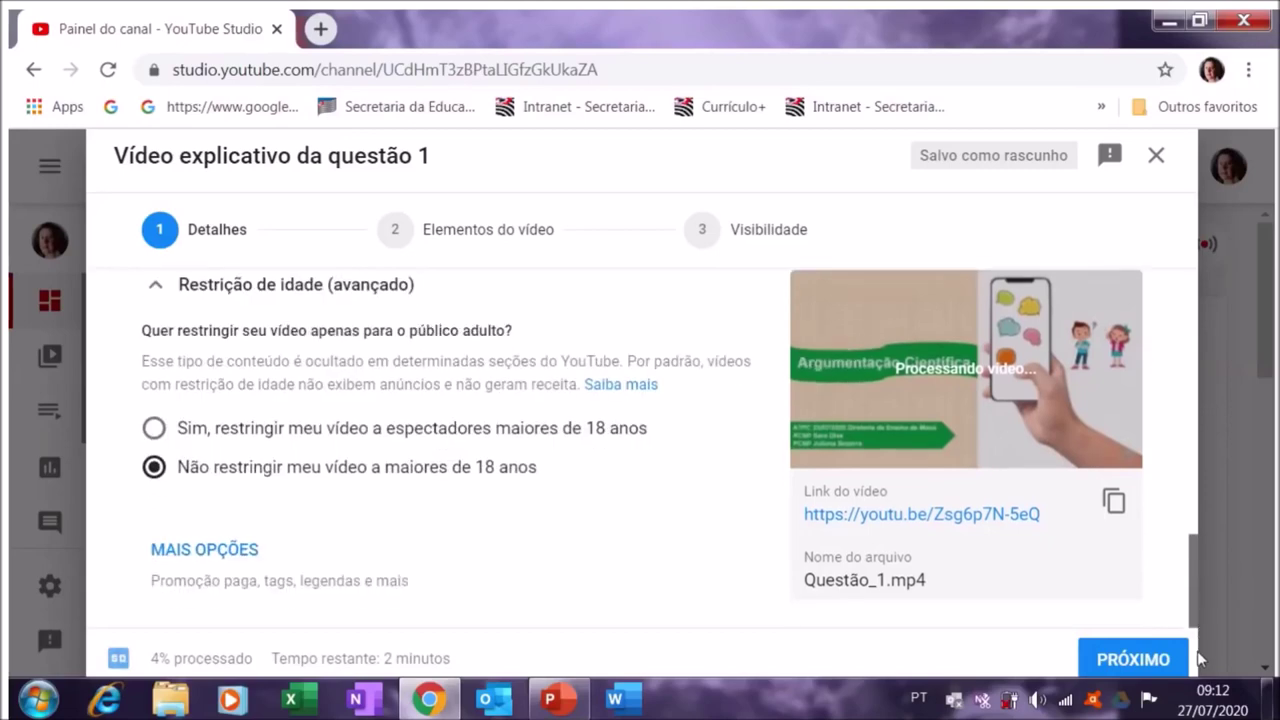
# Step: Show the additional detail options and add the tag #educacao to the video
pyautogui.click(209, 550)
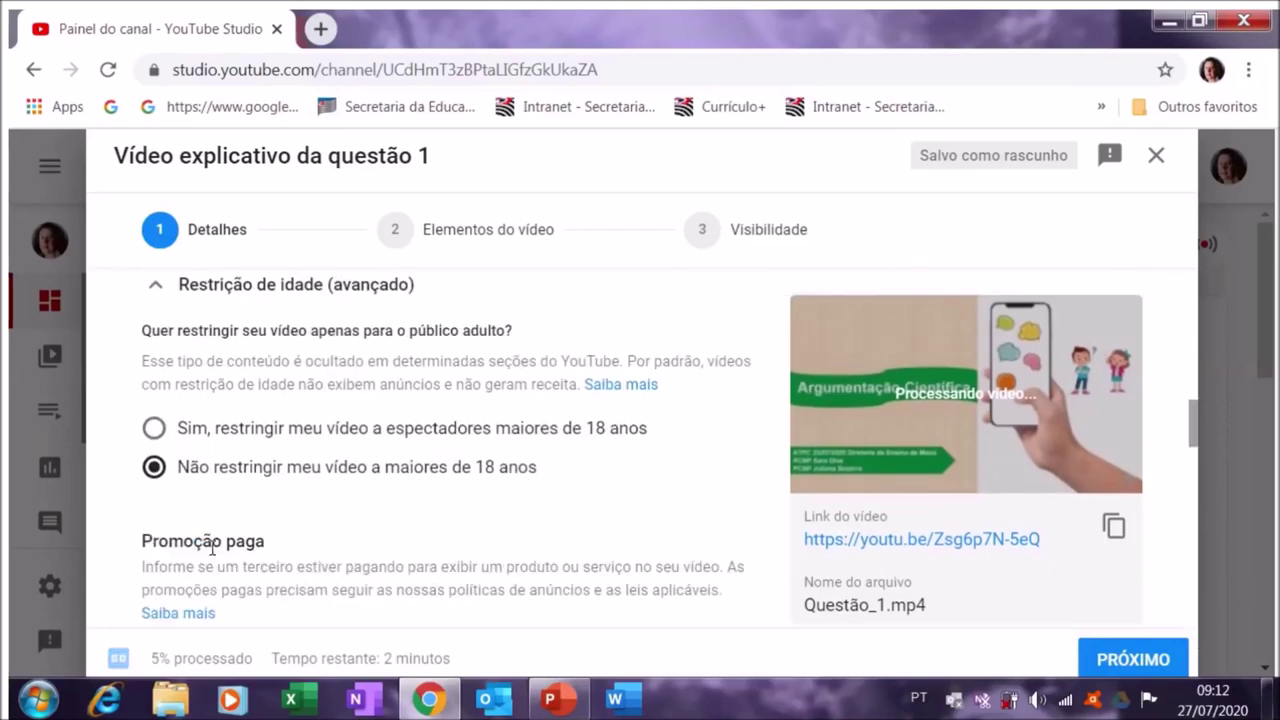
pyautogui.scroll(-3, 1200, 460)
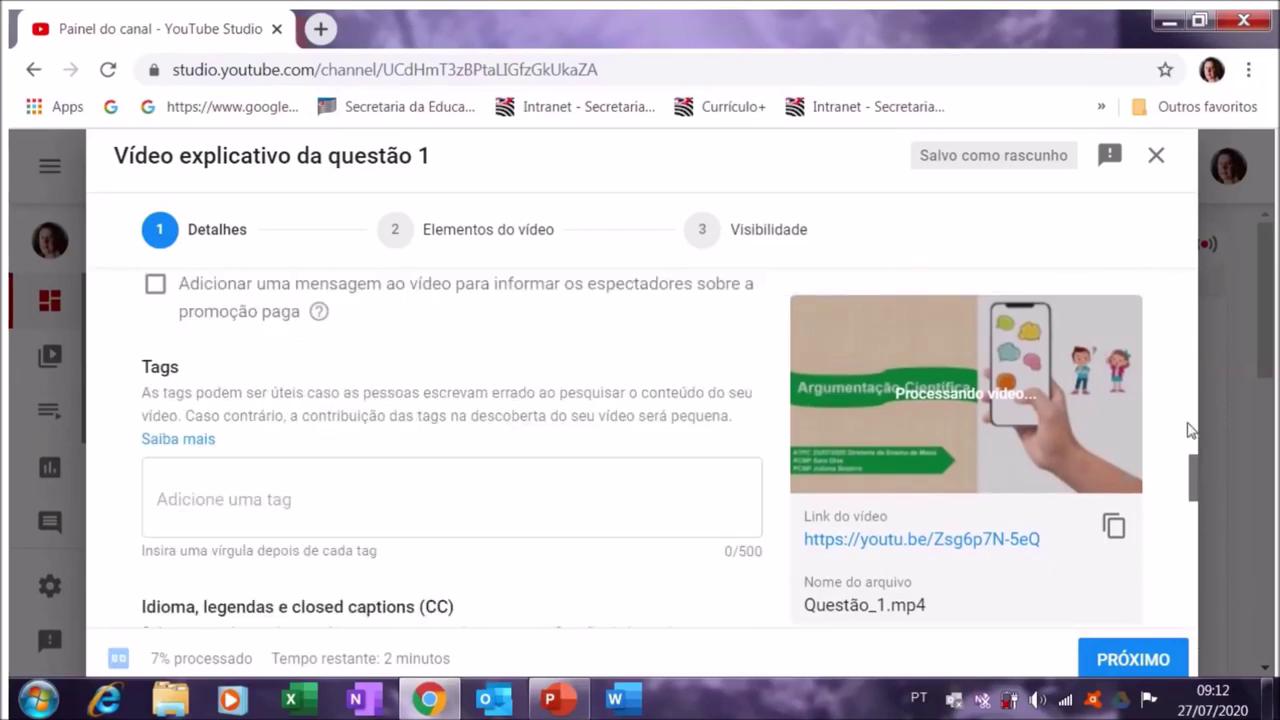
pyautogui.scroll(-1, 1193, 450)
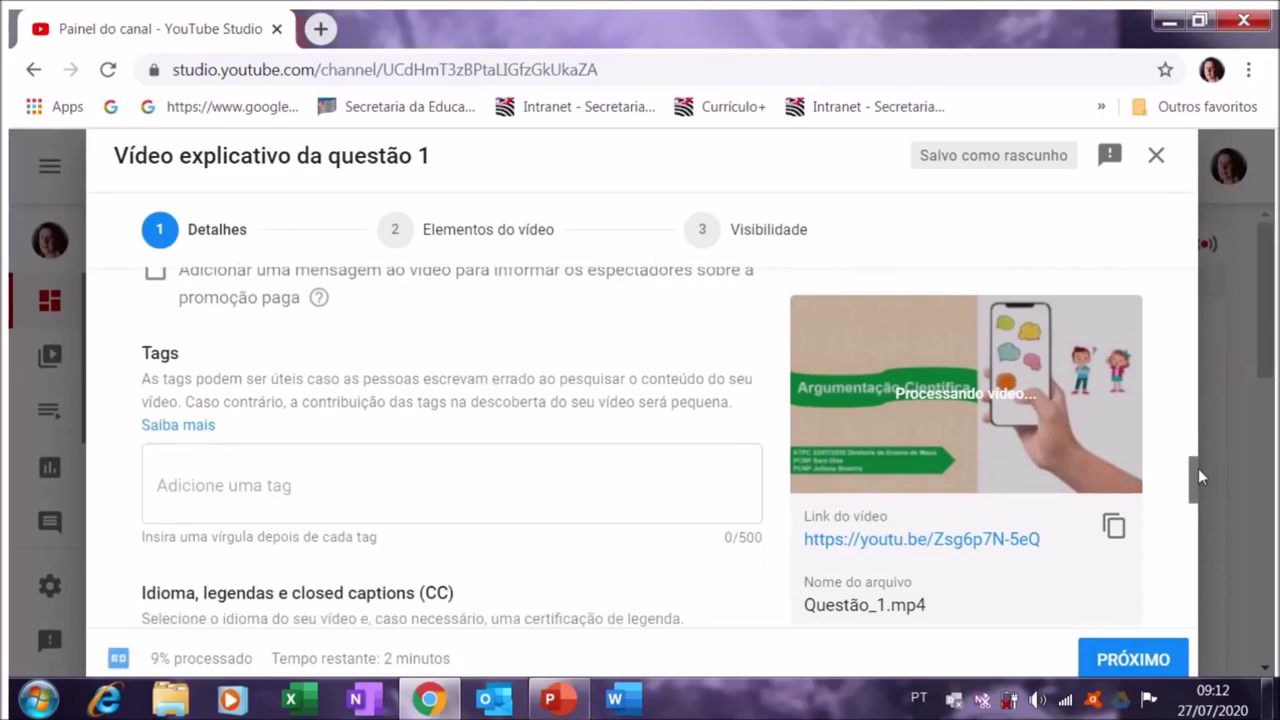
pyautogui.moveTo(1191, 485)
pyautogui.mouseDown()
pyautogui.moveTo(1191, 447)
pyautogui.moveTo(1191, 473)
pyautogui.mouseUp()
pyautogui.click(195, 588)
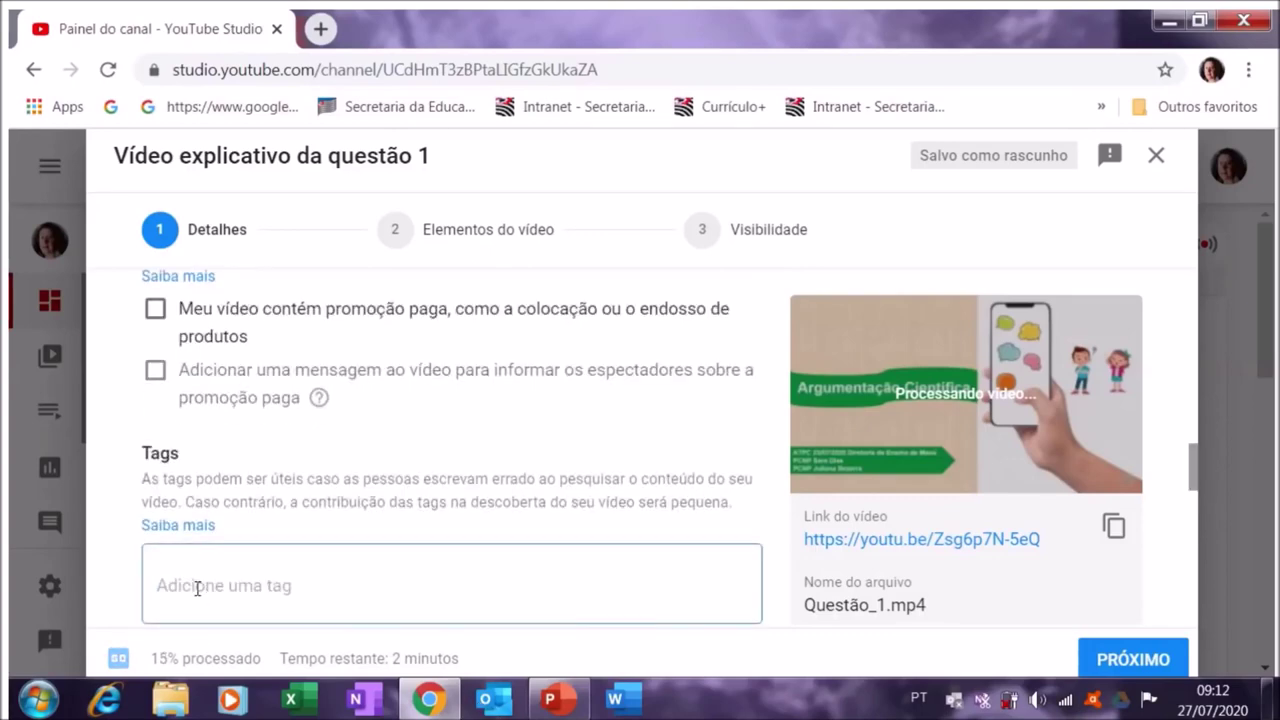
pyautogui.write('#educacao')
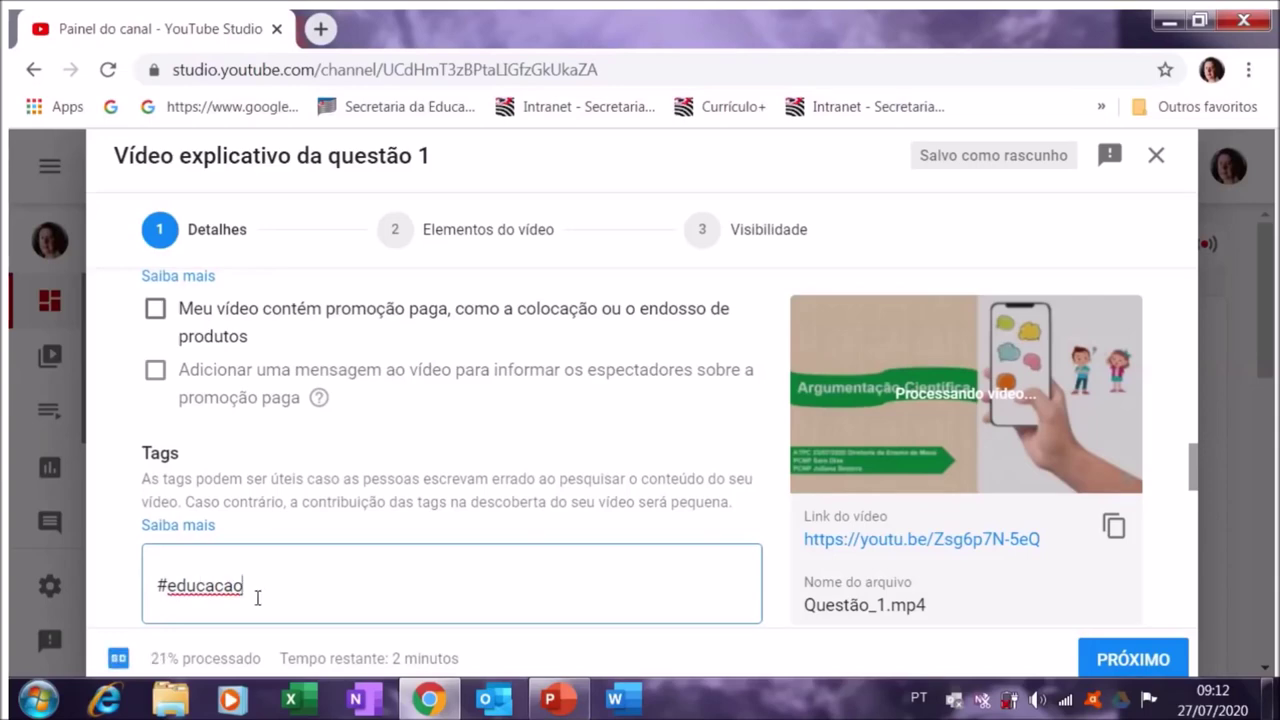
pyautogui.press('Return')
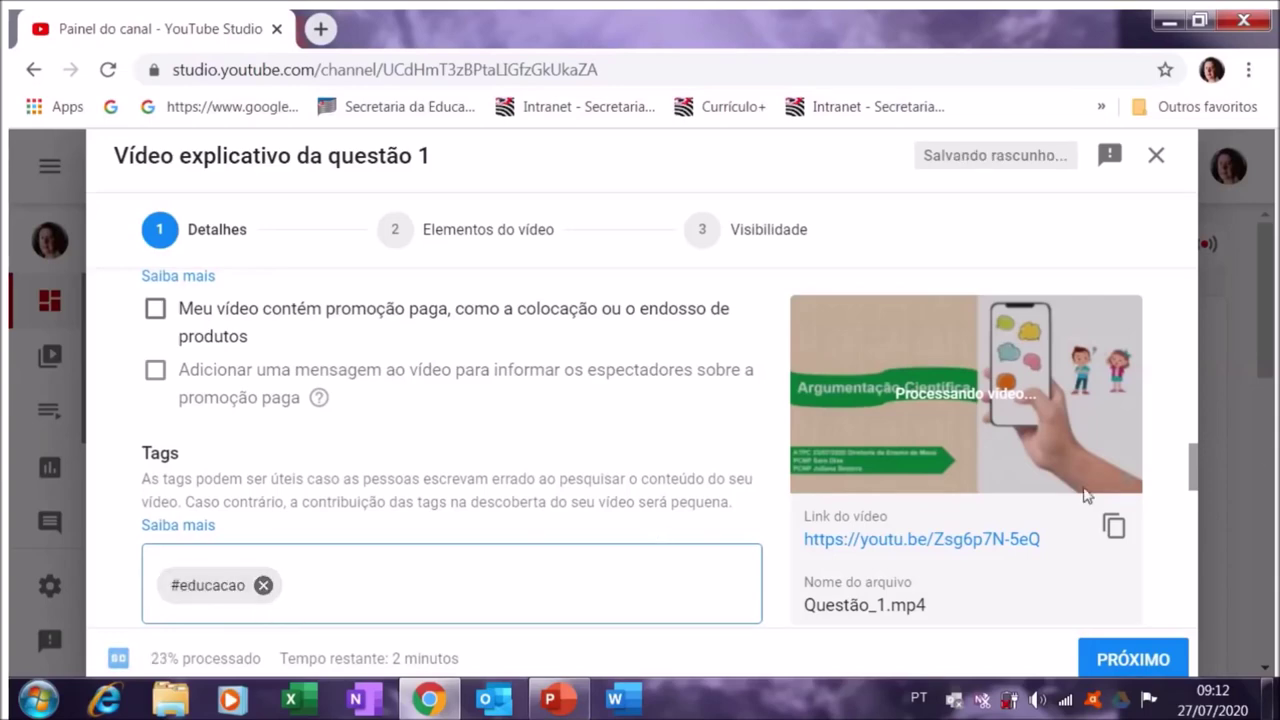
pyautogui.moveTo(1192, 456); pyautogui.dragTo(1196, 490)
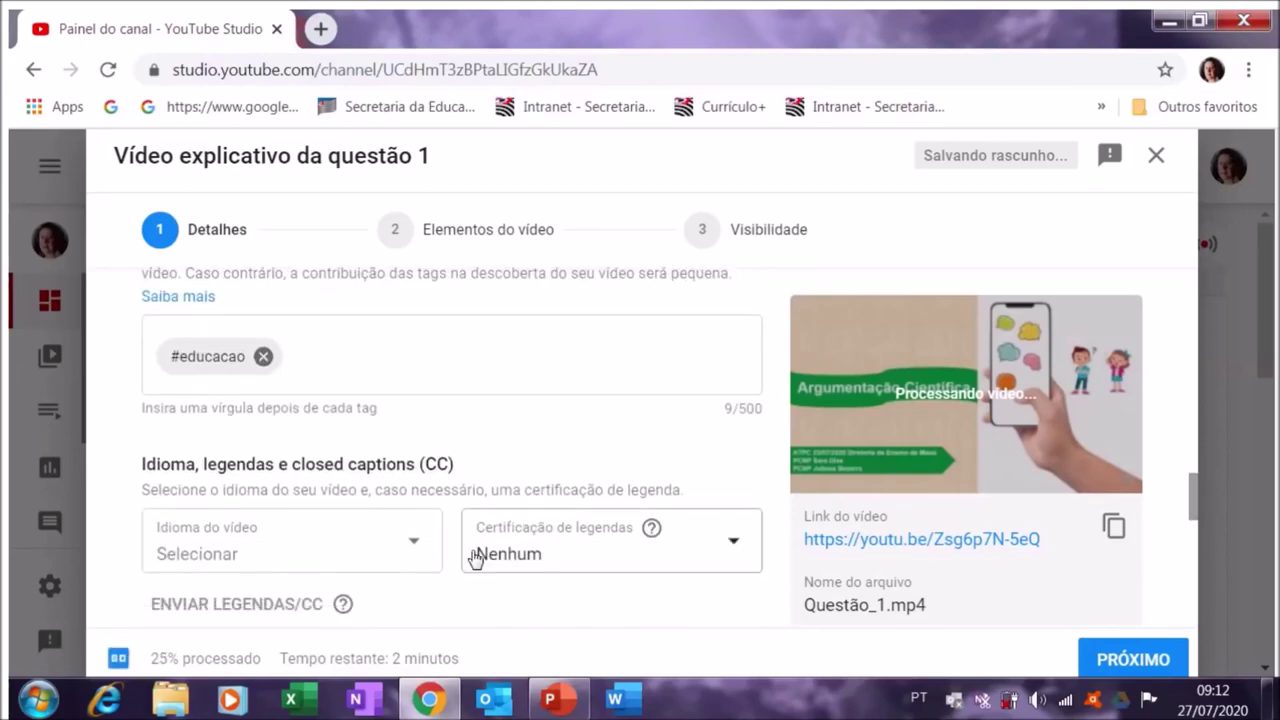
# Step: Set the video language to Português (Brasil)
pyautogui.click(410, 545)
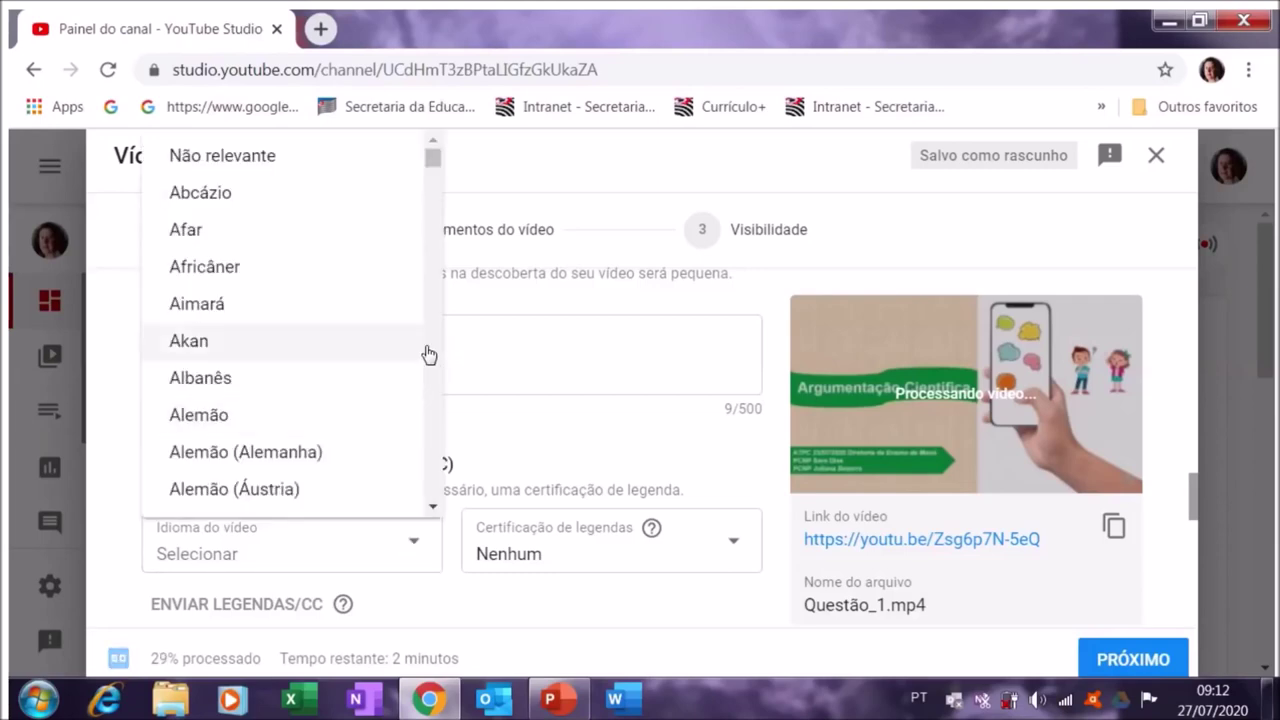
pyautogui.scroll(-4, 430, 363)
pyautogui.scroll(-20, 430, 363)
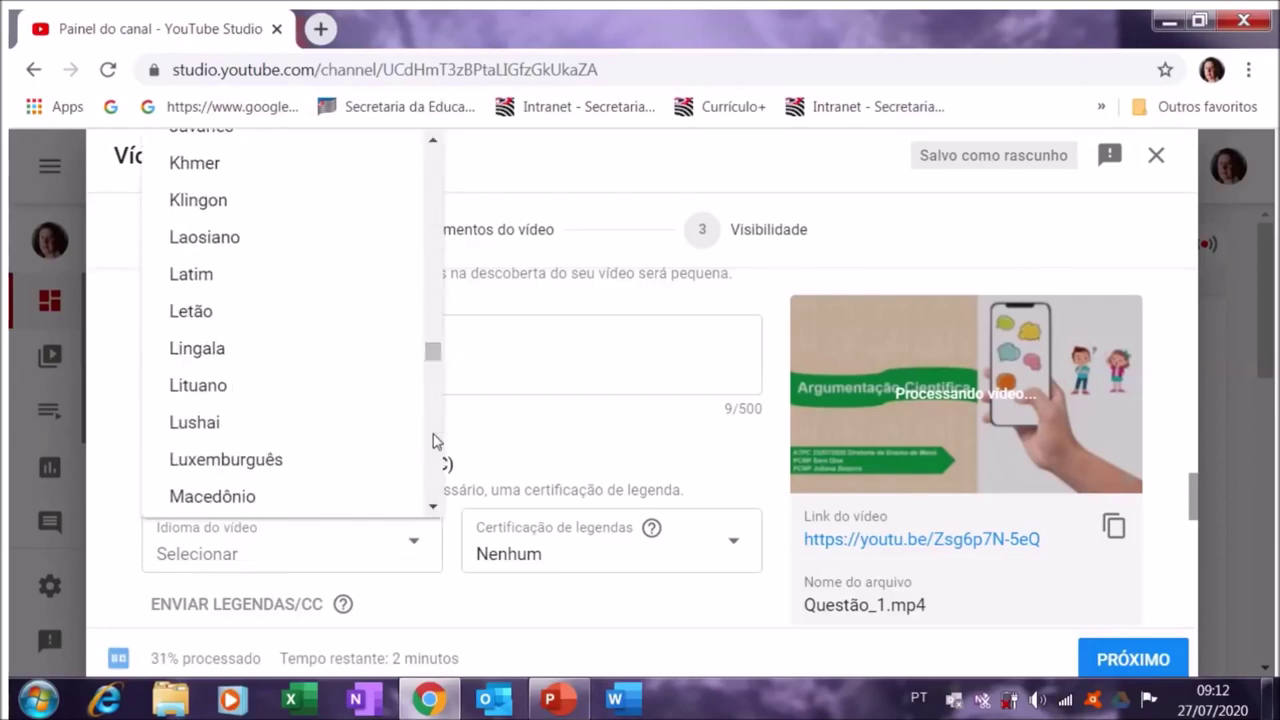
pyautogui.scroll(-3, 436, 440)
pyautogui.scroll(-6, 436, 440)
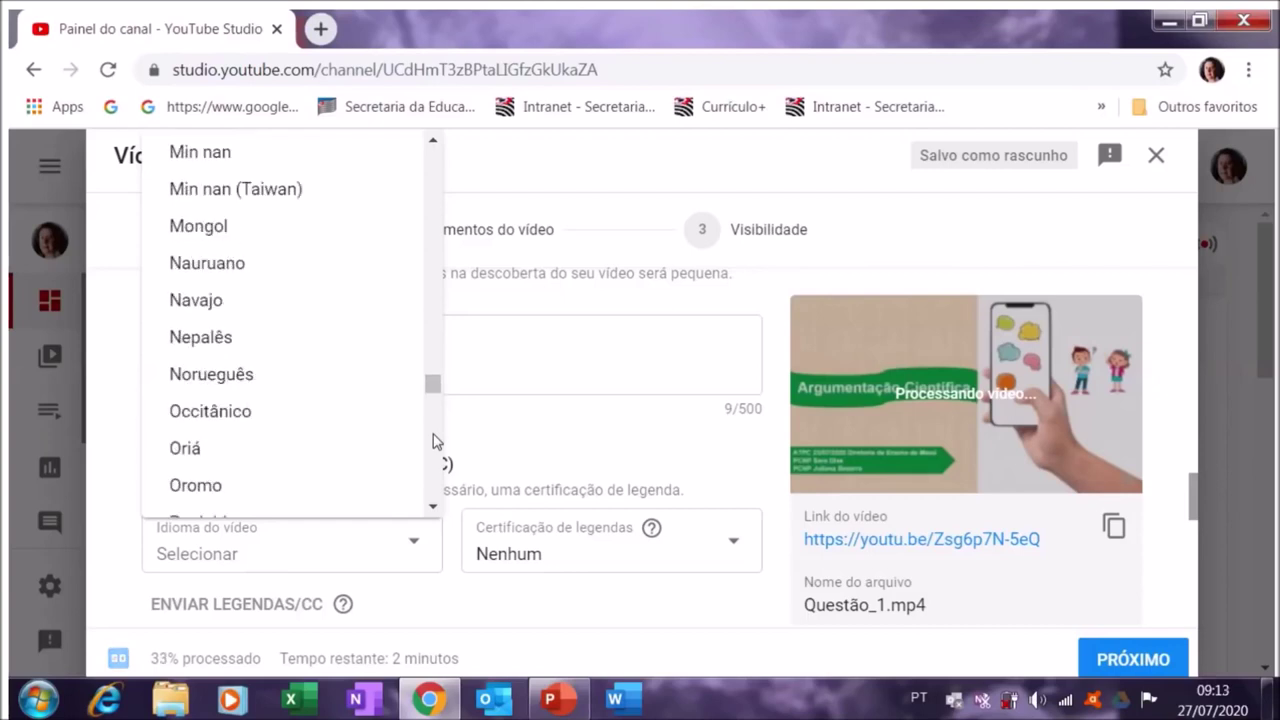
pyautogui.click(272, 443)
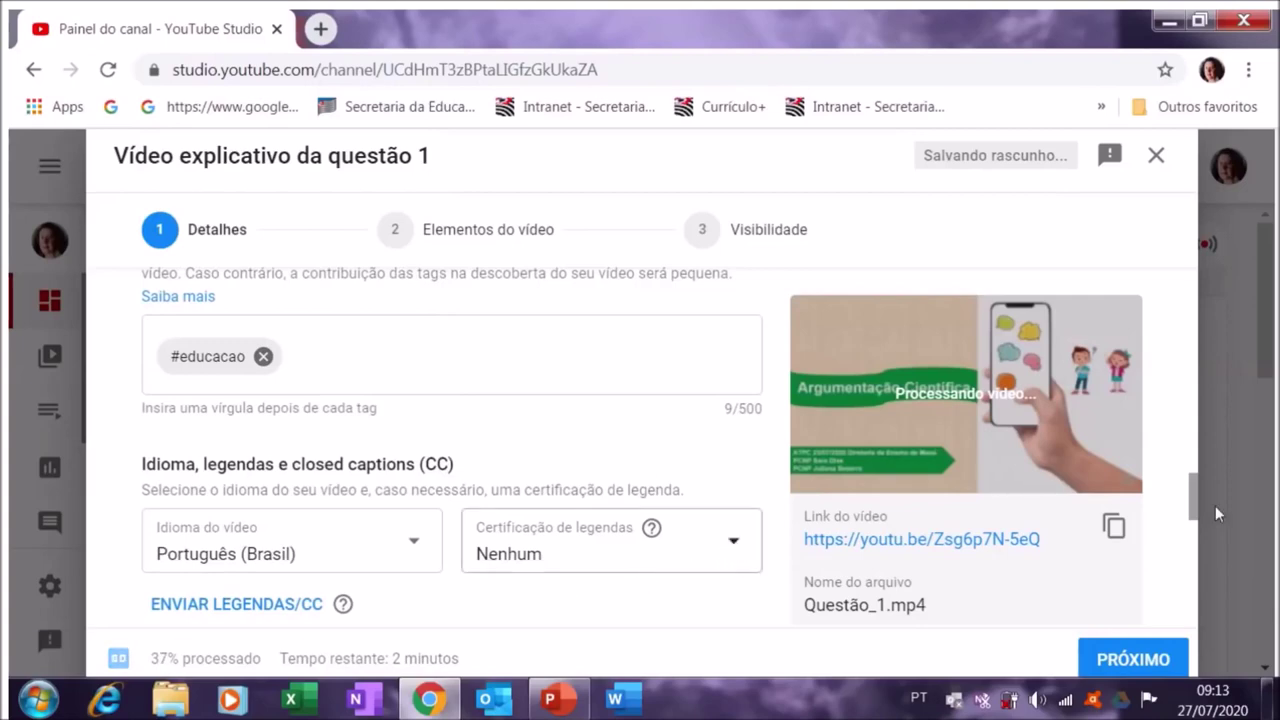
# Step: Set the caption certification to "Este conteúdo nunca foi exibido na televisão nos EUA." and the recording date to 27 de jul. de 2020
pyautogui.moveTo(1194, 500); pyautogui.dragTo(1193, 529)
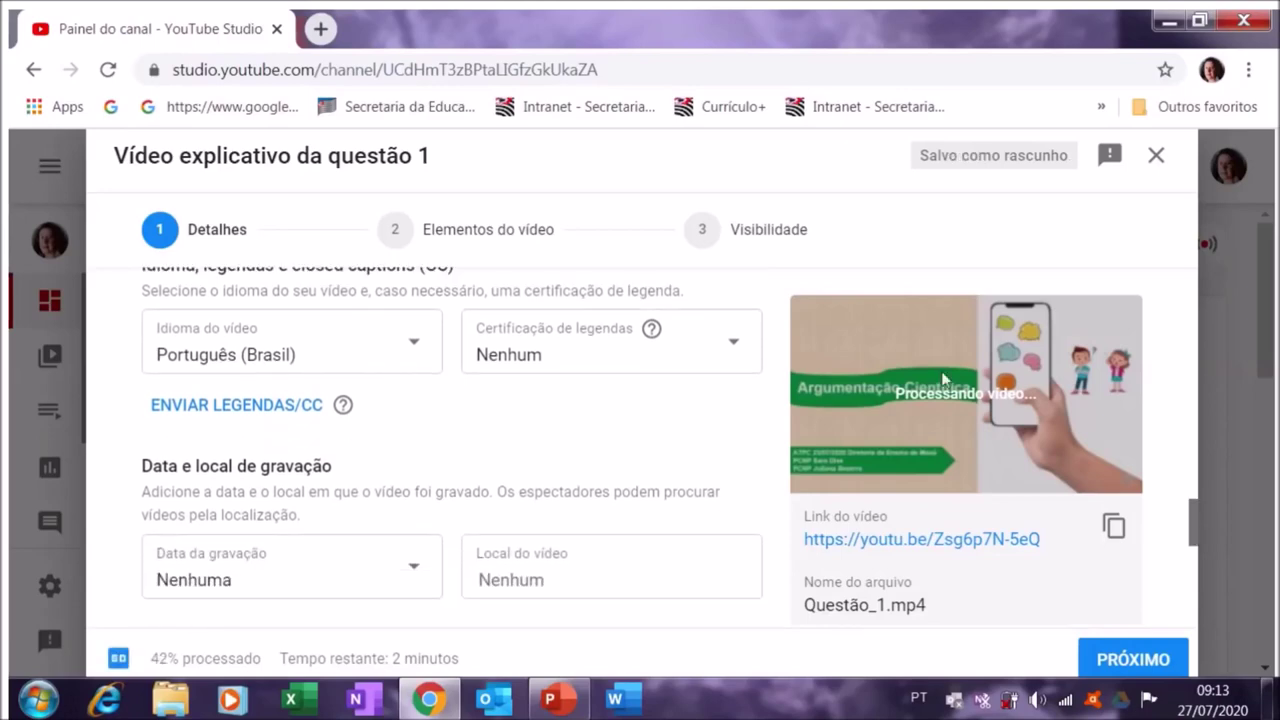
pyautogui.click(733, 348)
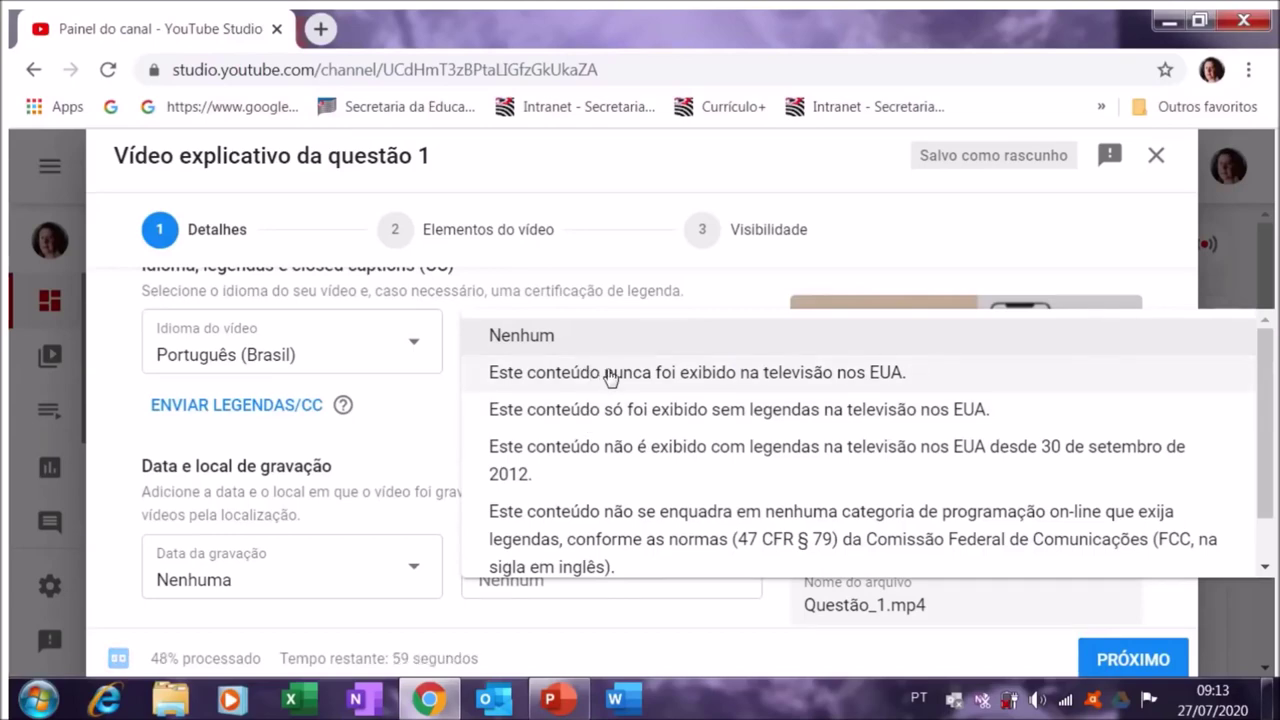
pyautogui.click(610, 374)
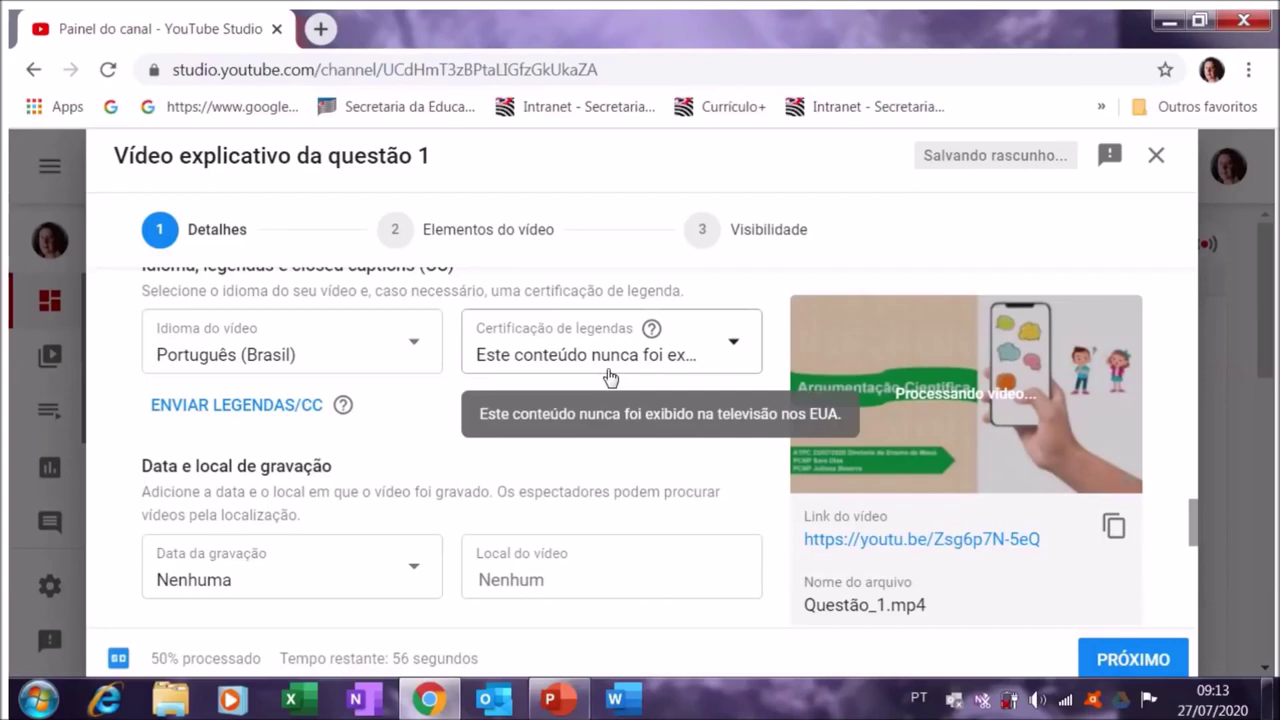
pyautogui.click(413, 572)
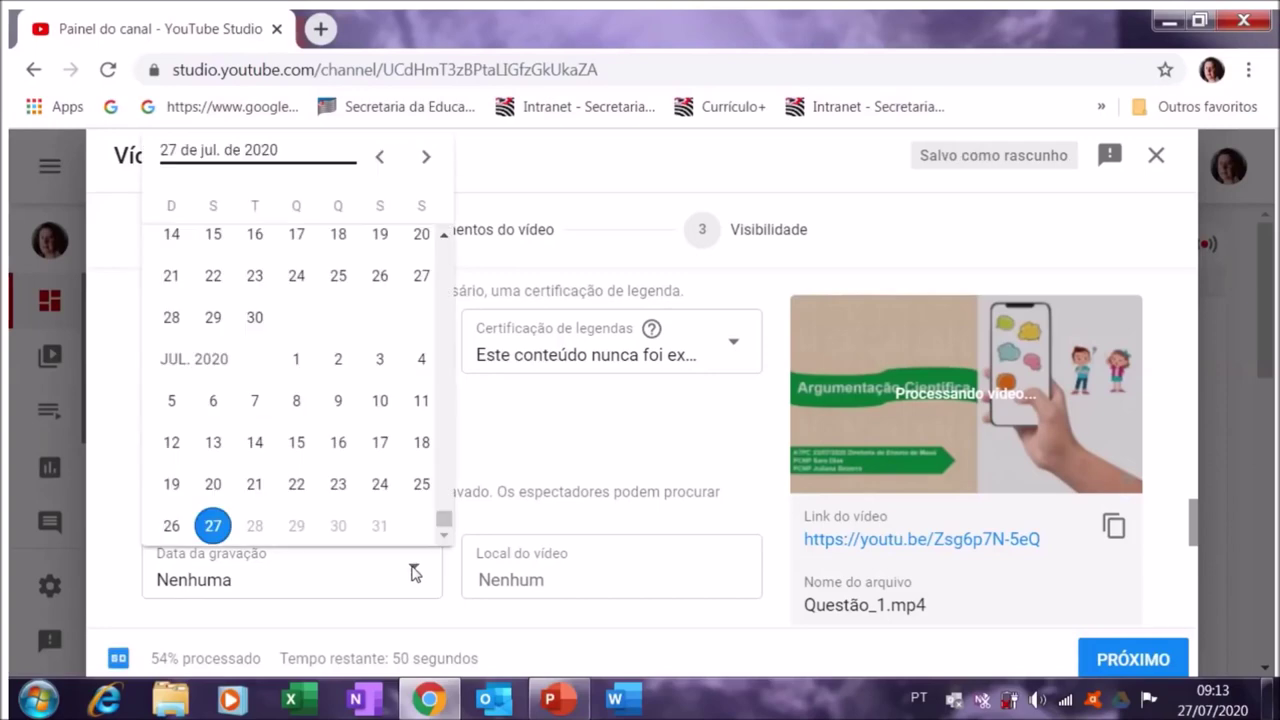
pyautogui.click(439, 519)
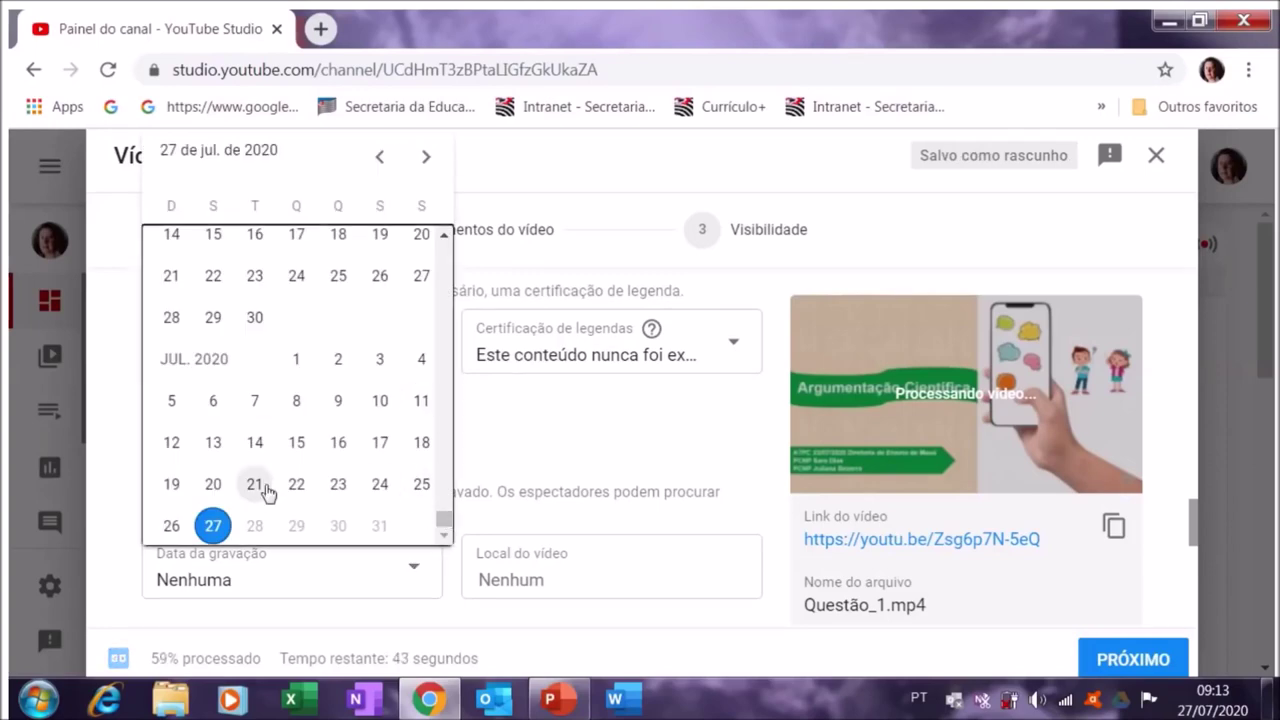
pyautogui.click(213, 527)
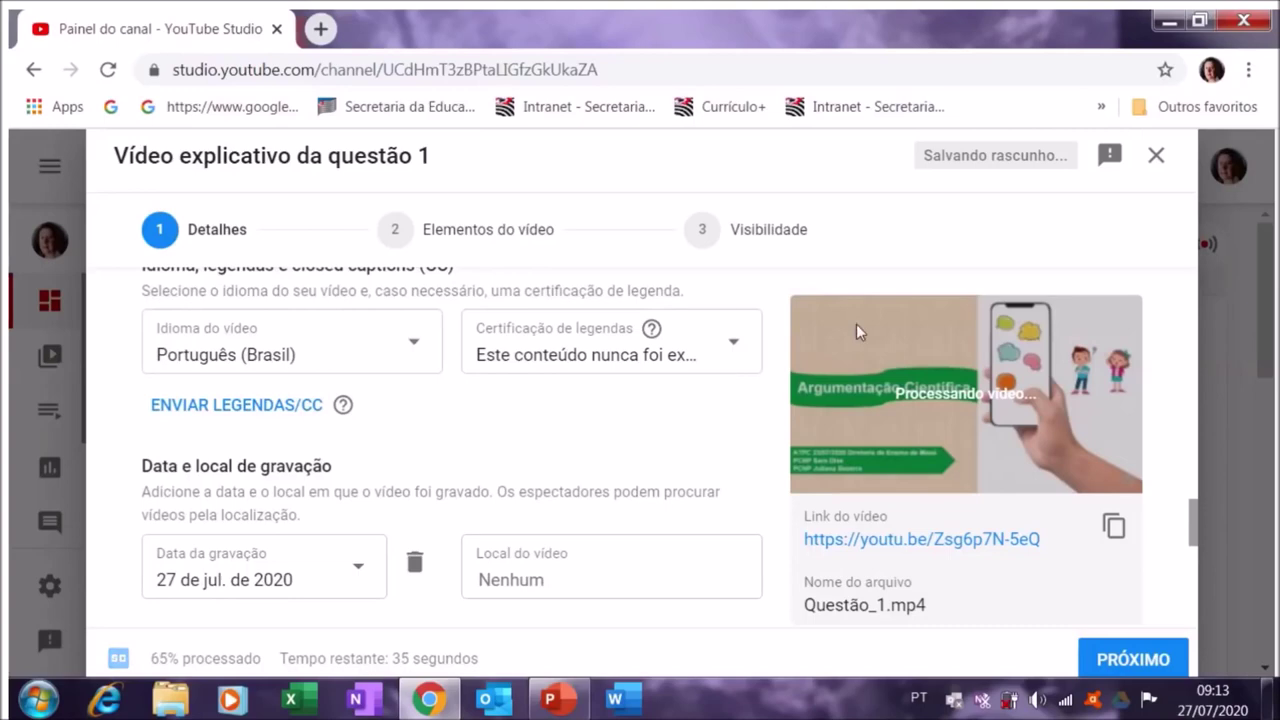
# Step: Review the license and distribution settings and choose Educação as the video's category
pyautogui.moveTo(1193, 514); pyautogui.dragTo(1197, 549)
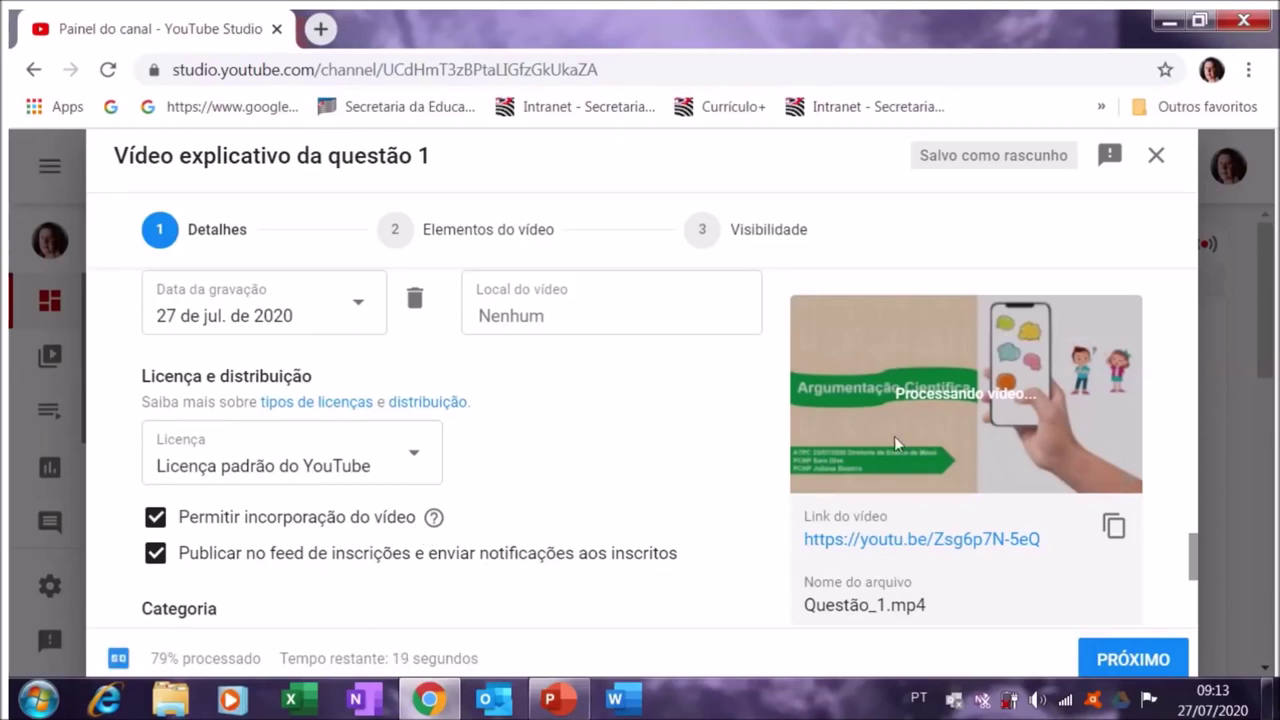
pyautogui.moveTo(1193, 551); pyautogui.dragTo(1198, 576)
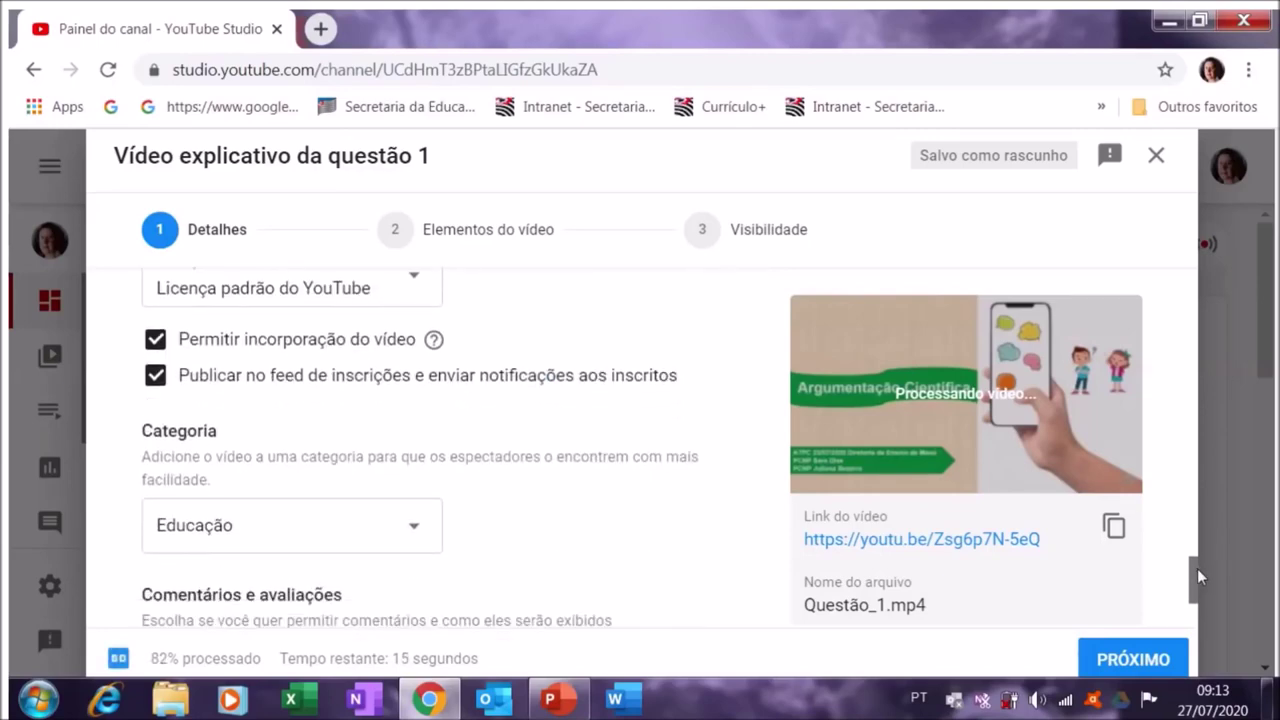
pyautogui.click(413, 530)
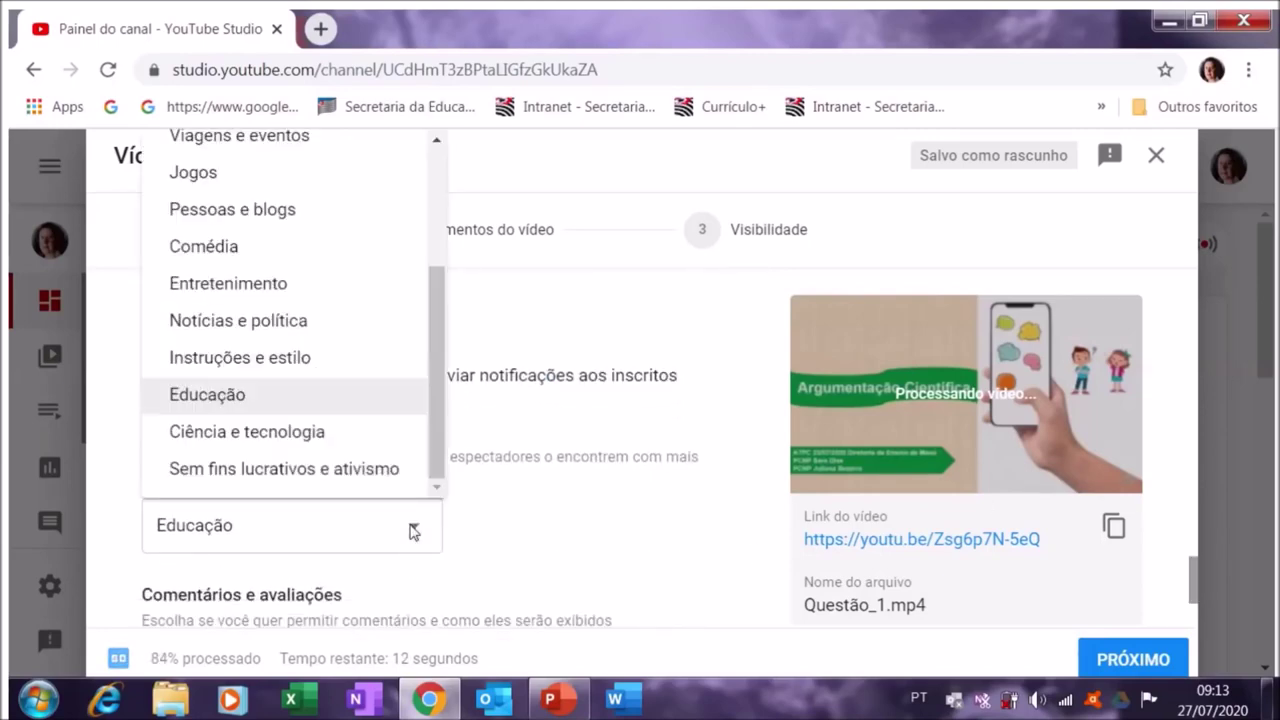
pyautogui.click(366, 395)
# Step: Check the comment visibility choices without changing them and sort the video's comments by Mais recentes
pyautogui.moveTo(1195, 597); pyautogui.dragTo(1194, 612)
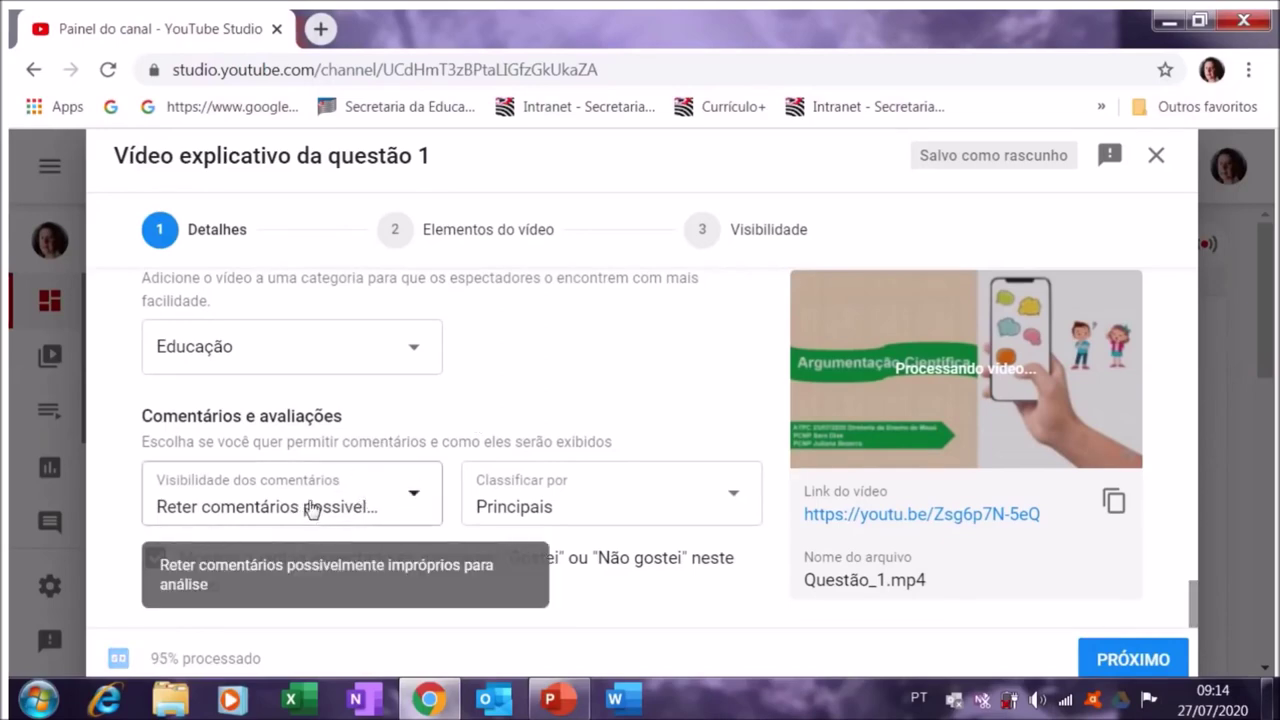
pyautogui.click(414, 500)
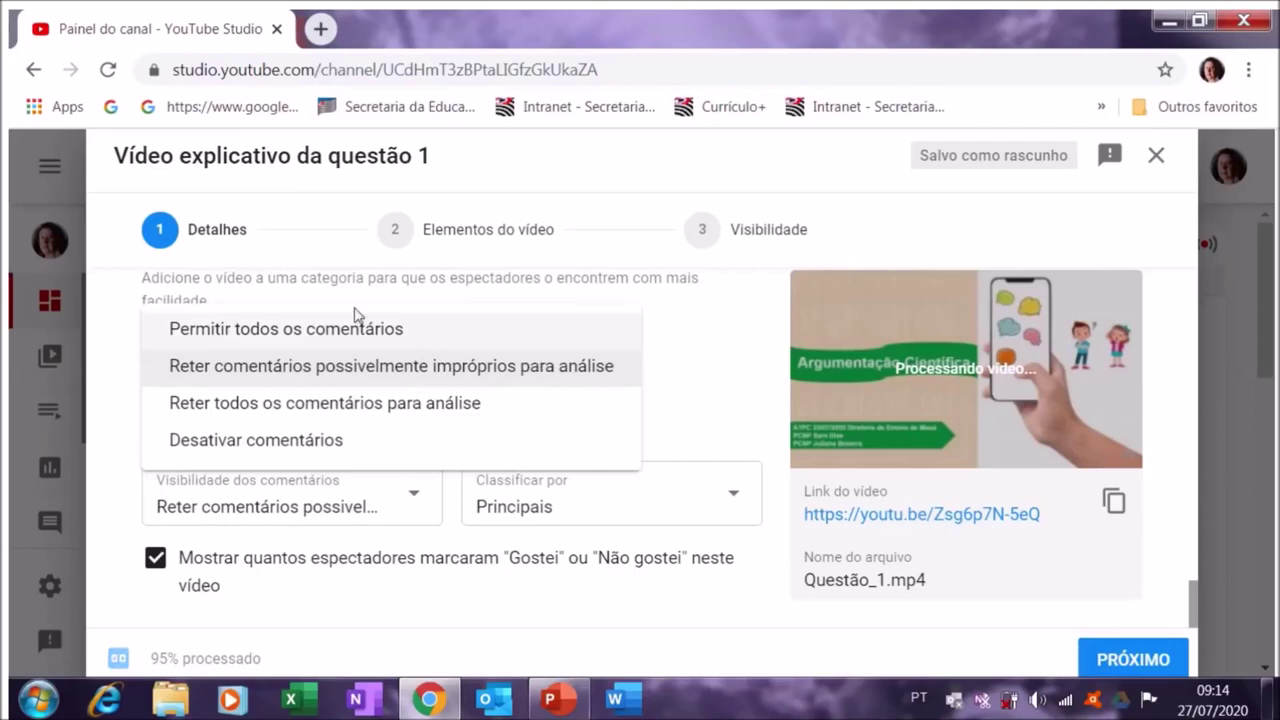
pyautogui.click(730, 504)
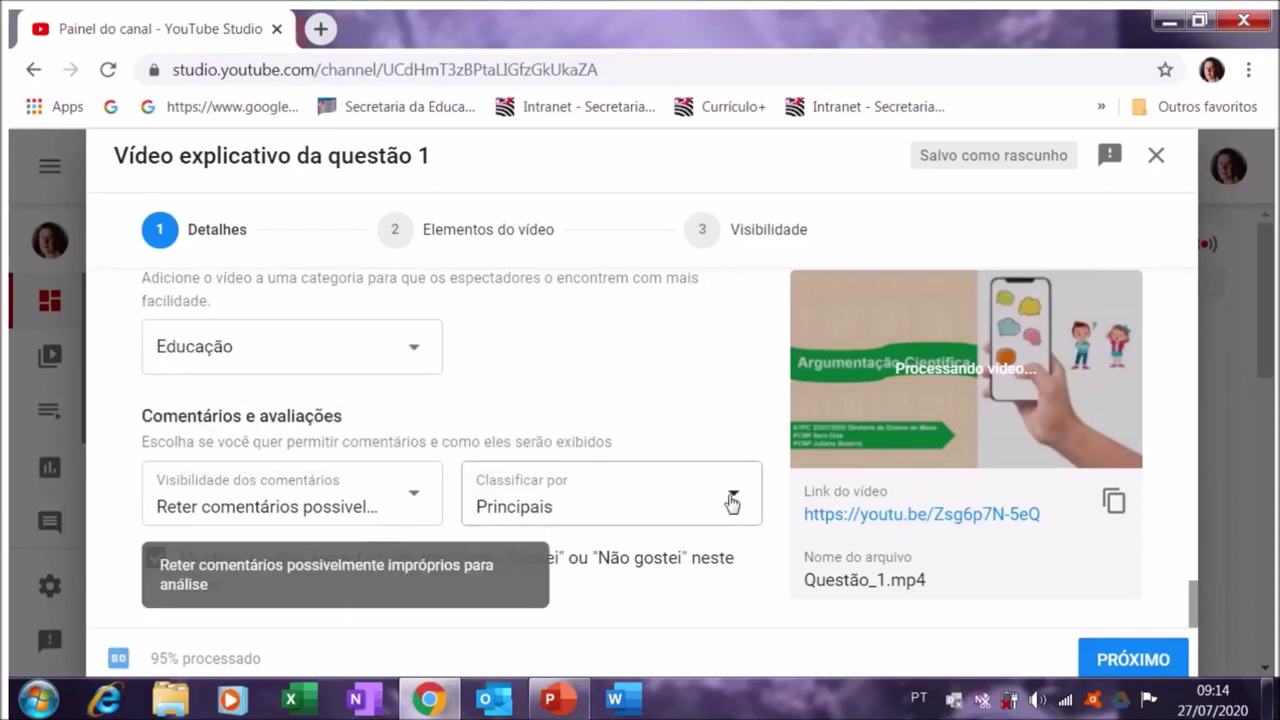
pyautogui.click(732, 504)
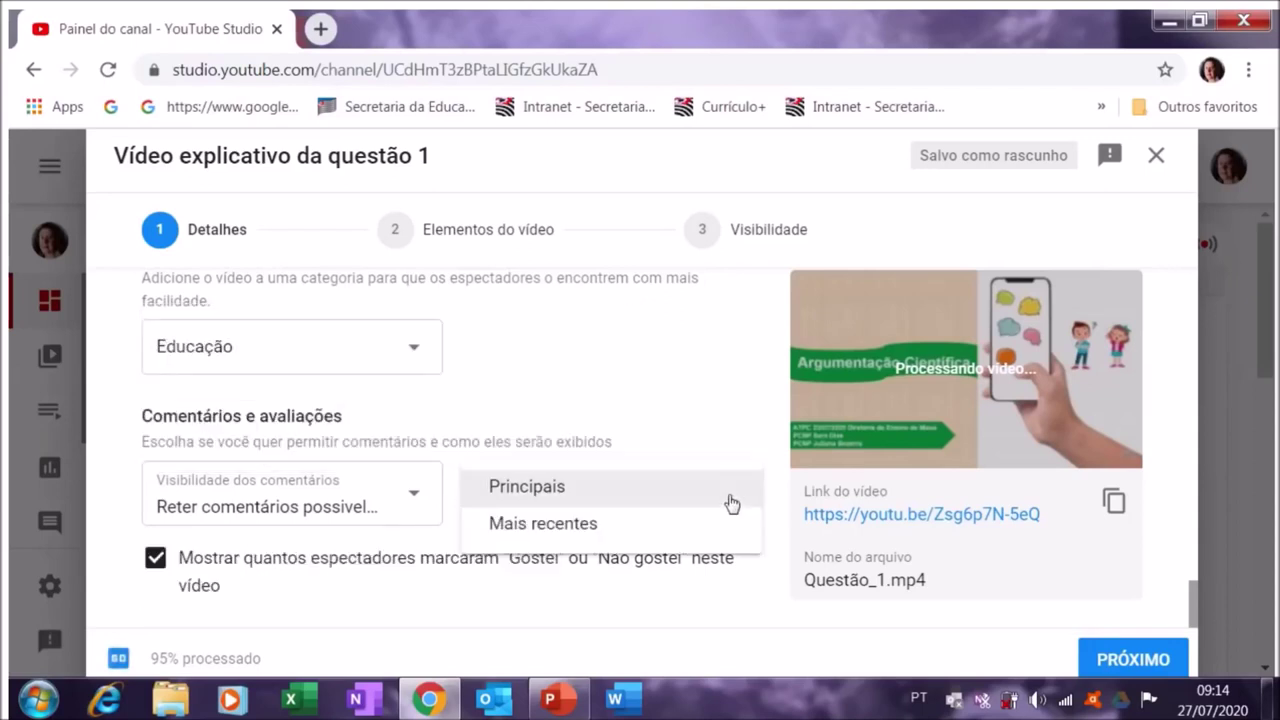
pyautogui.click(588, 523)
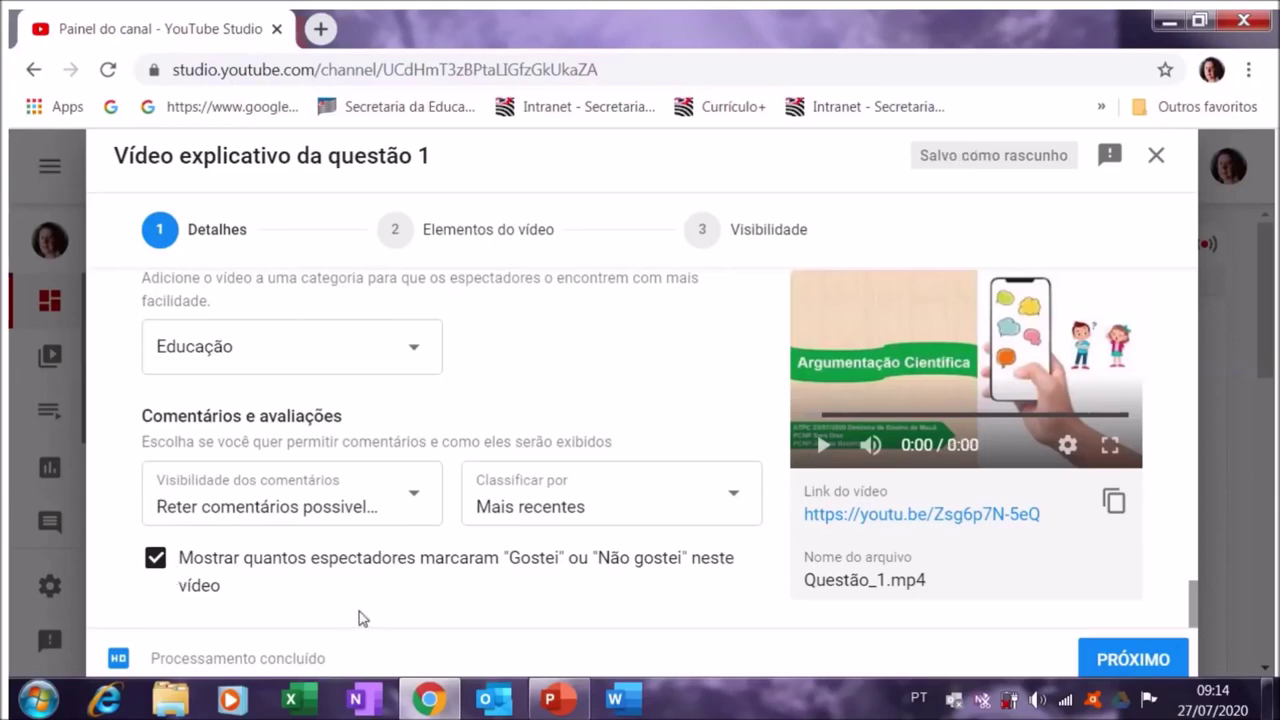
# Step: Proceed past the video elements without adding any and review the visibility options for saving, publishing or scheduling the video
pyautogui.click(1140, 662)
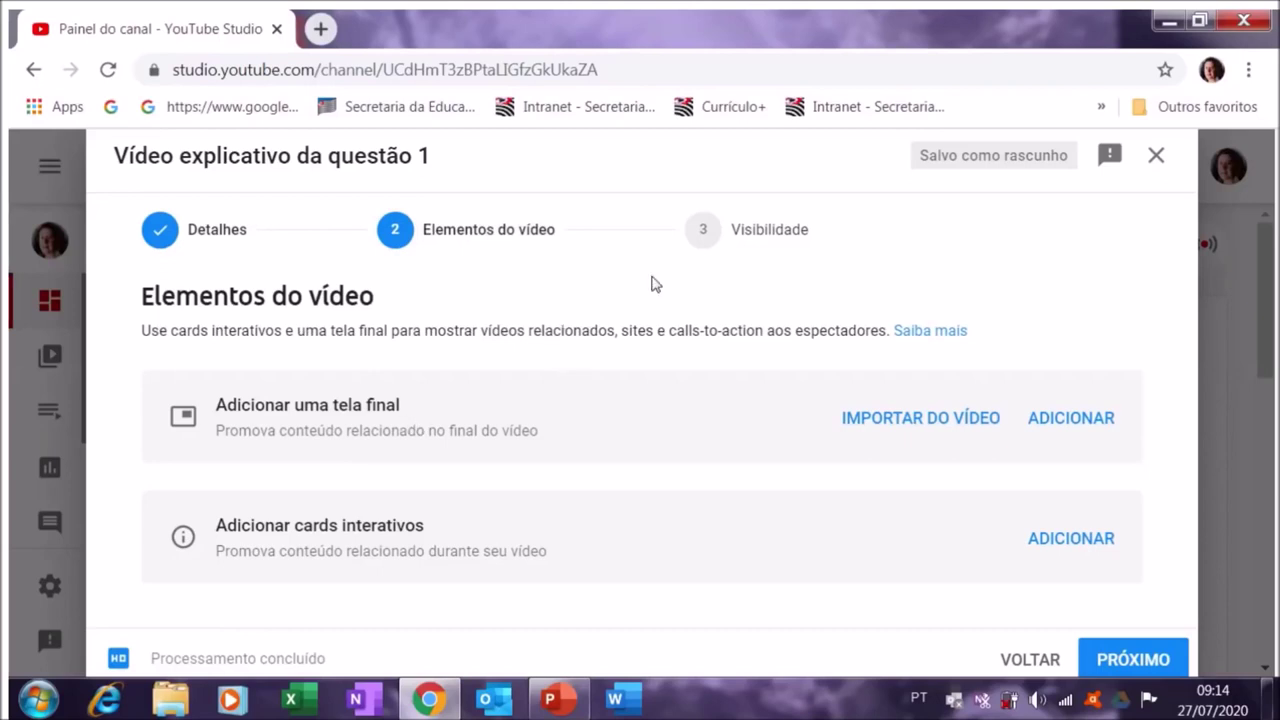
pyautogui.click(1130, 660)
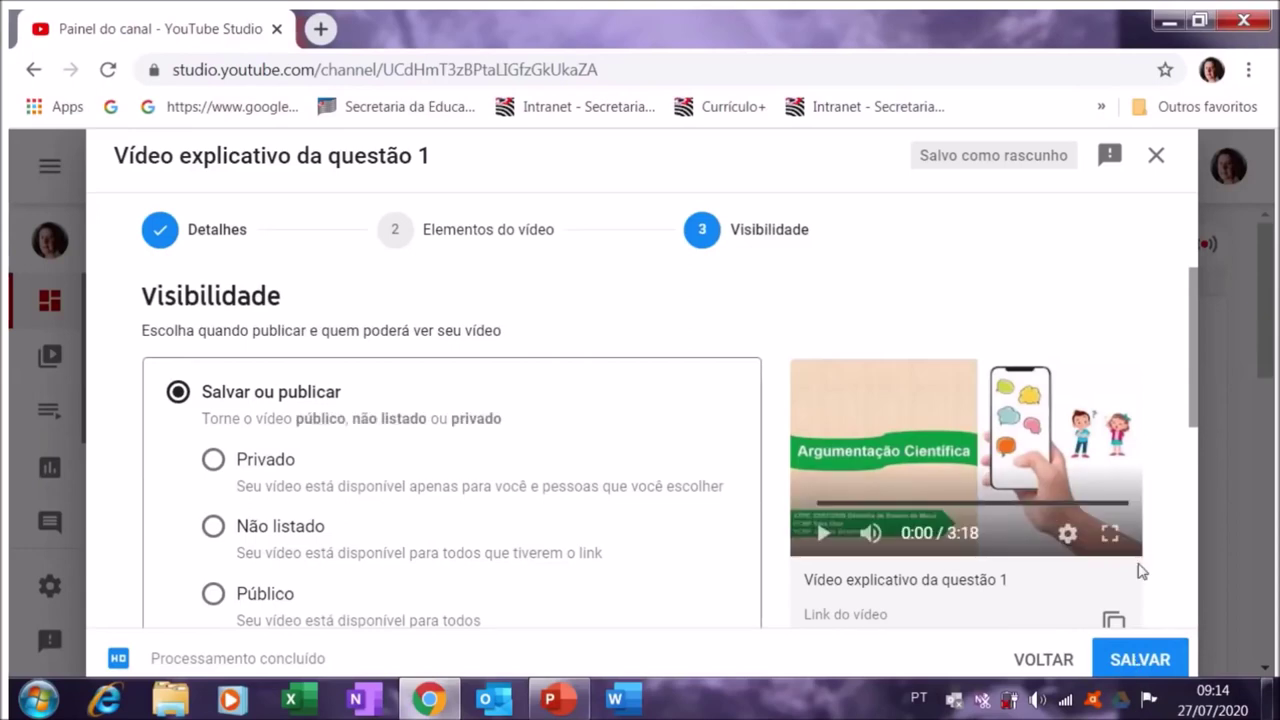
pyautogui.moveTo(1191, 315); pyautogui.dragTo(1198, 375)
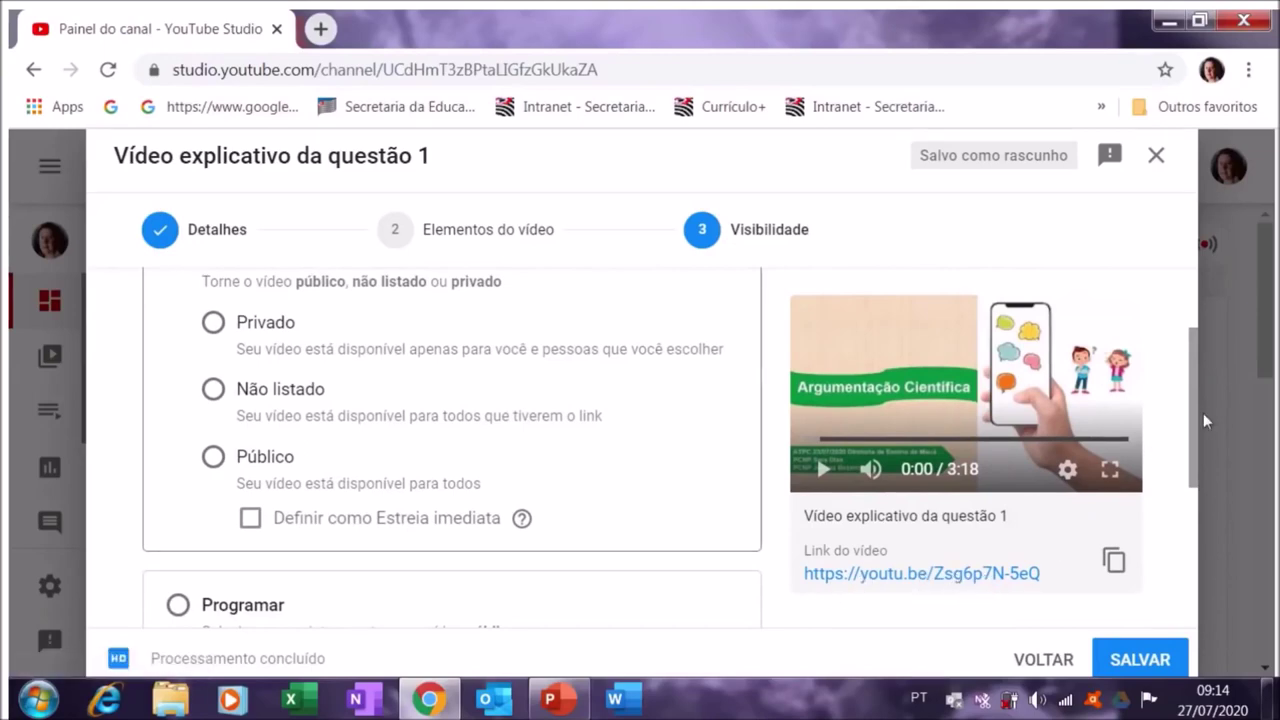
pyautogui.moveTo(1191, 411); pyautogui.dragTo(1189, 346)
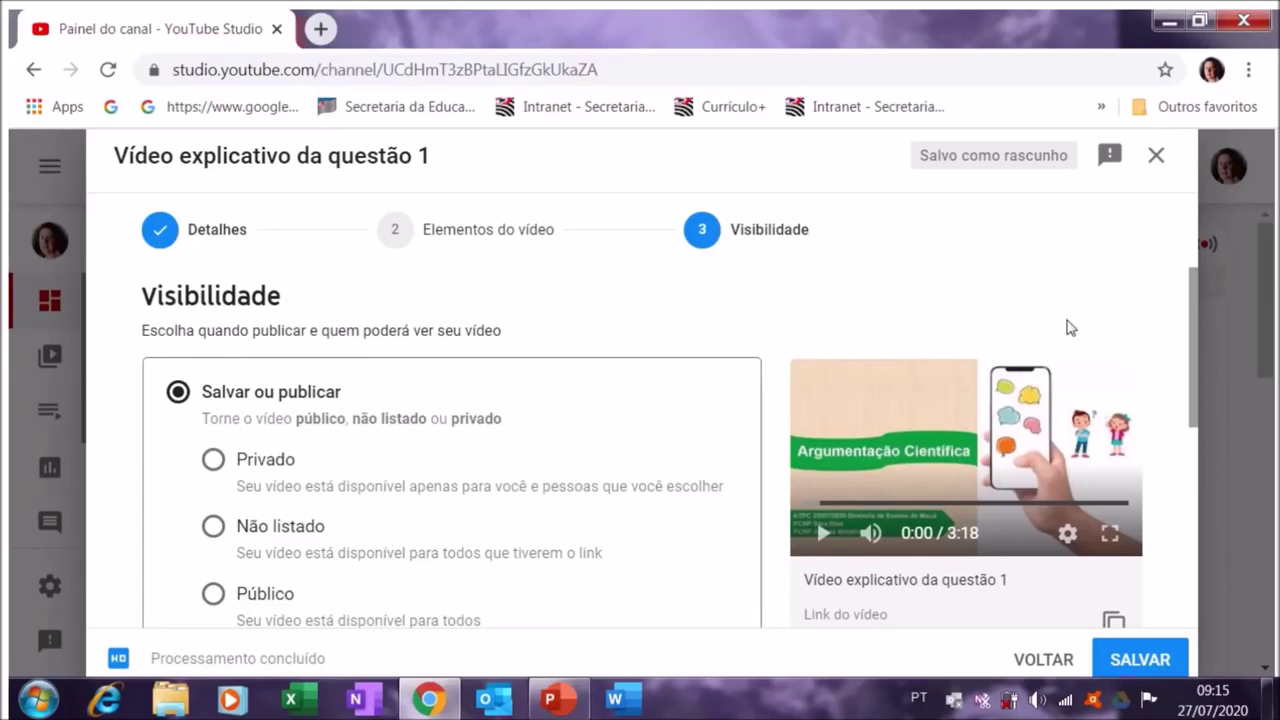
pyautogui.moveTo(1193, 332); pyautogui.dragTo(1192, 384)
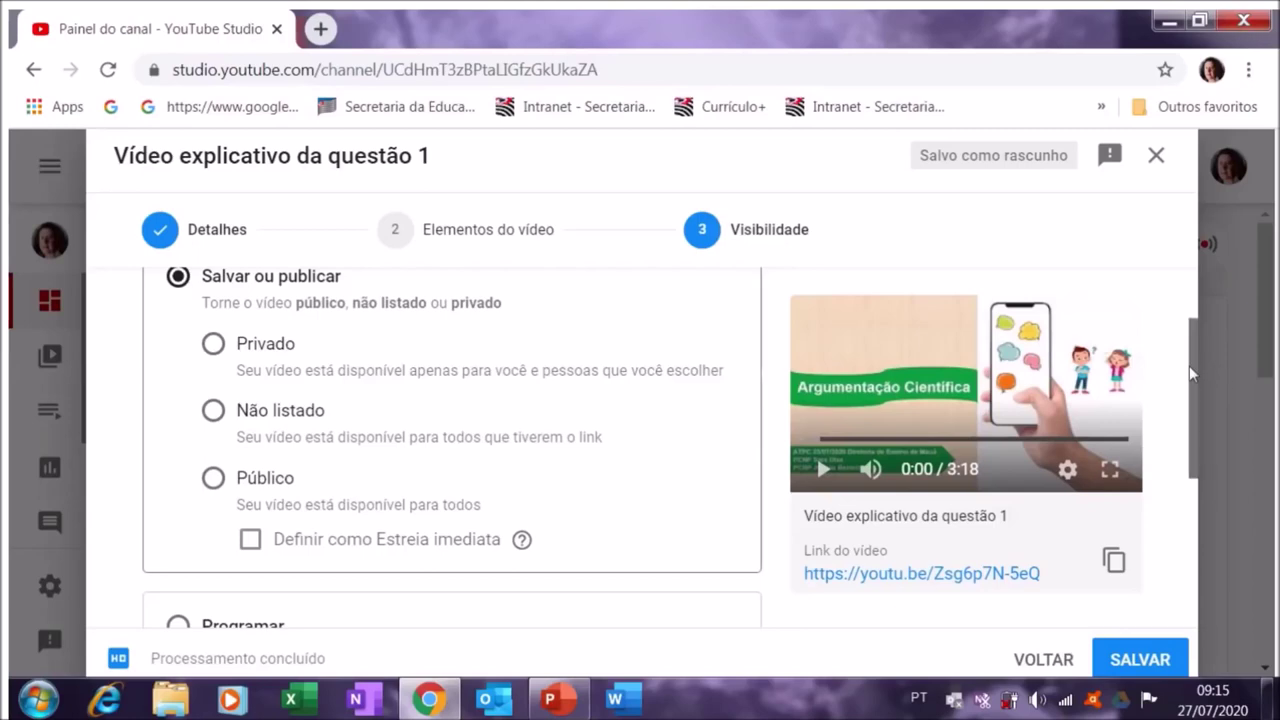
pyautogui.scroll(-2, 1189, 370)
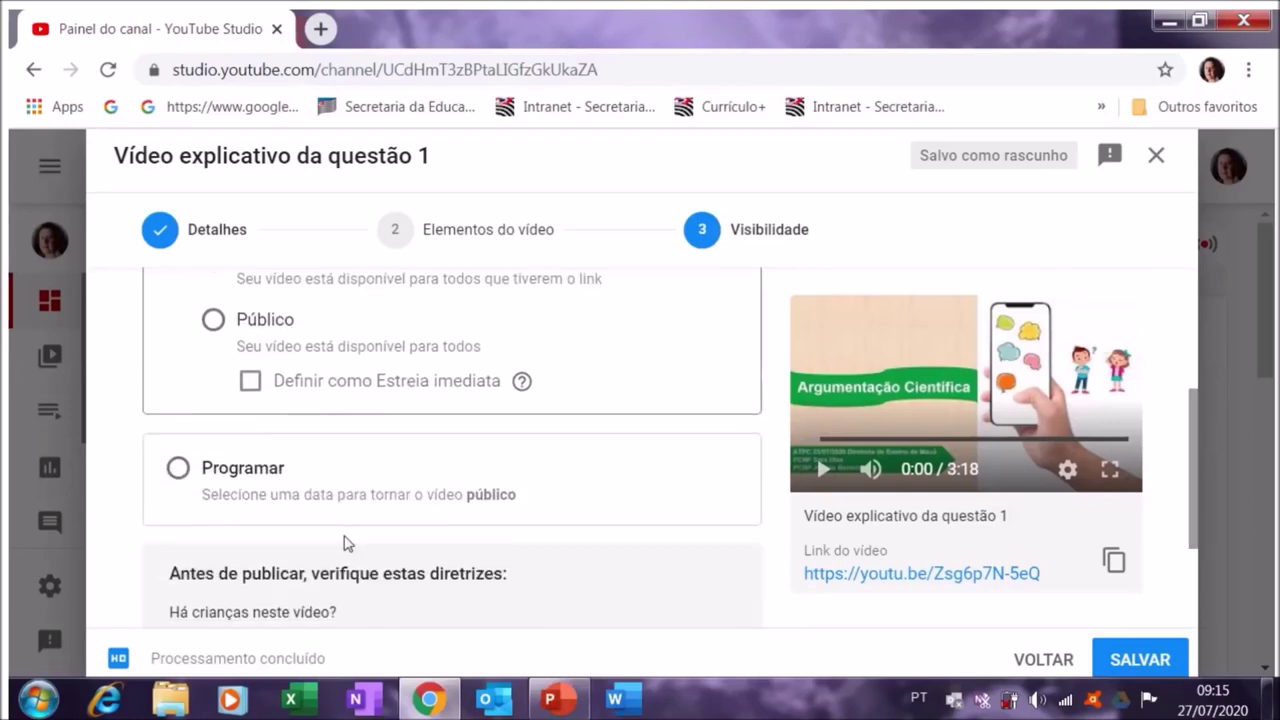
# Step: Choose scheduled publication and set the video to go public on 29 de jul. de 2020 at 08:00
pyautogui.click(178, 468)
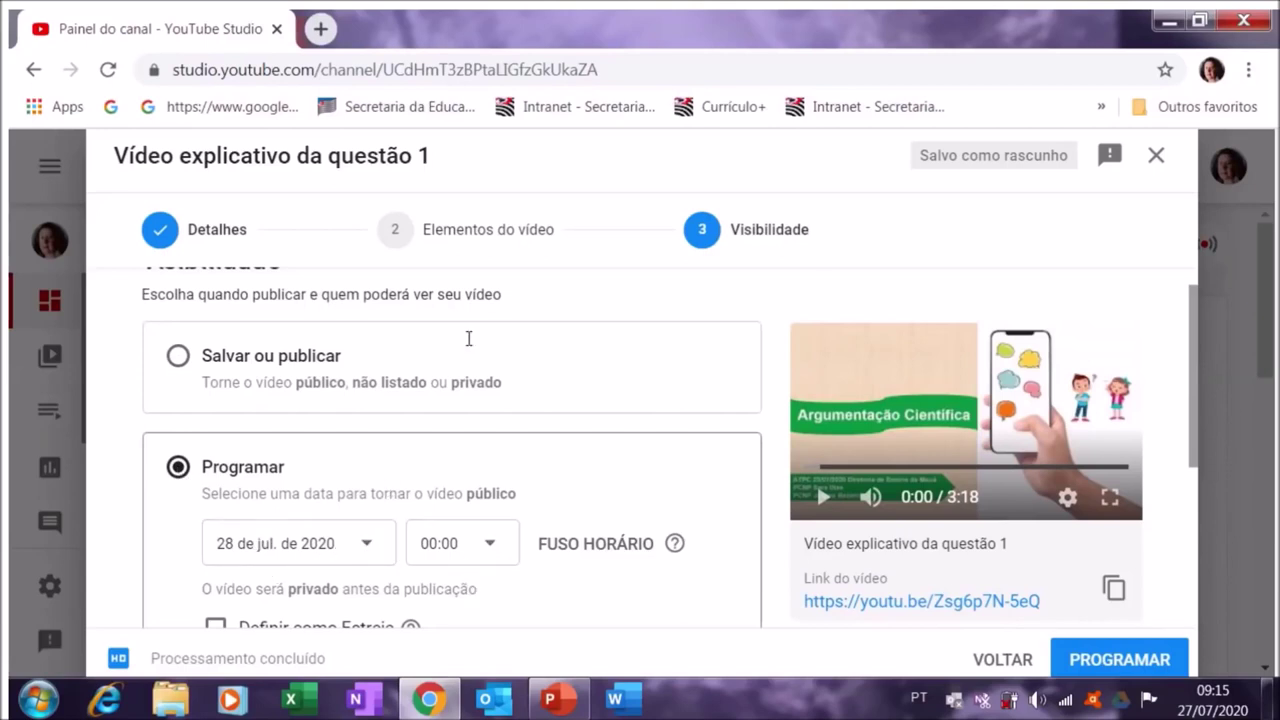
pyautogui.moveTo(1192, 344); pyautogui.dragTo(1196, 428)
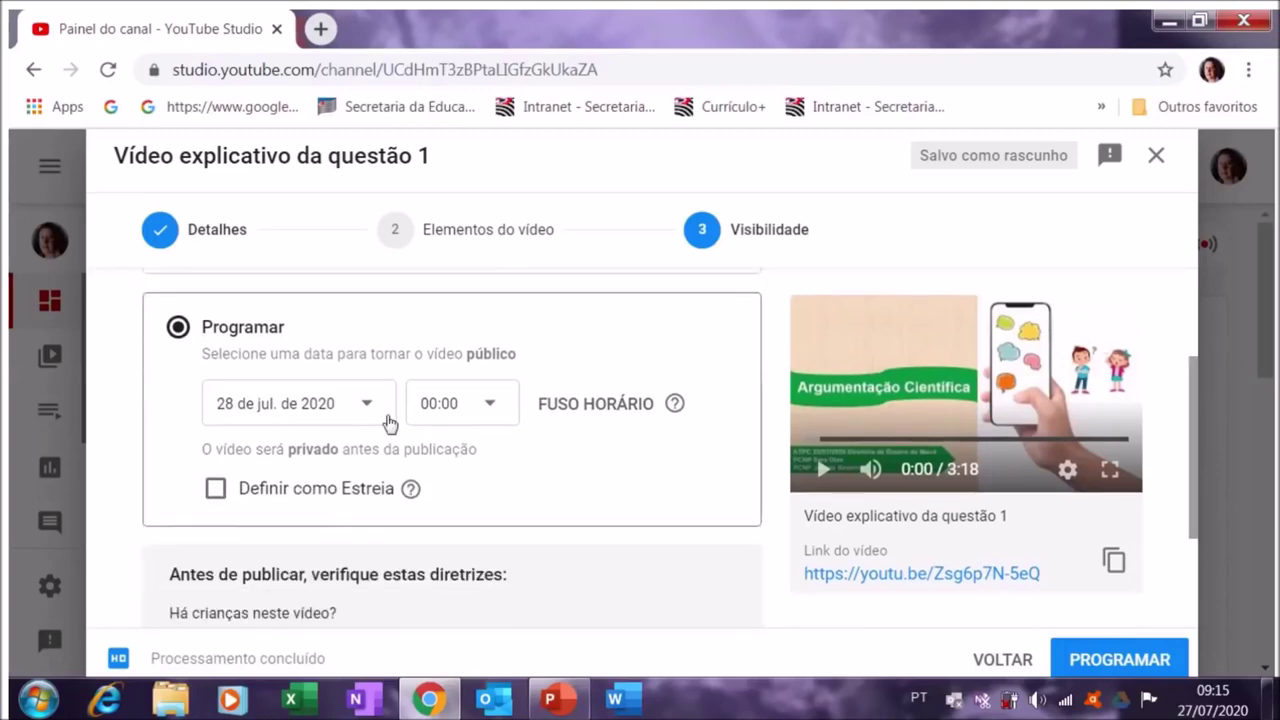
pyautogui.click(366, 408)
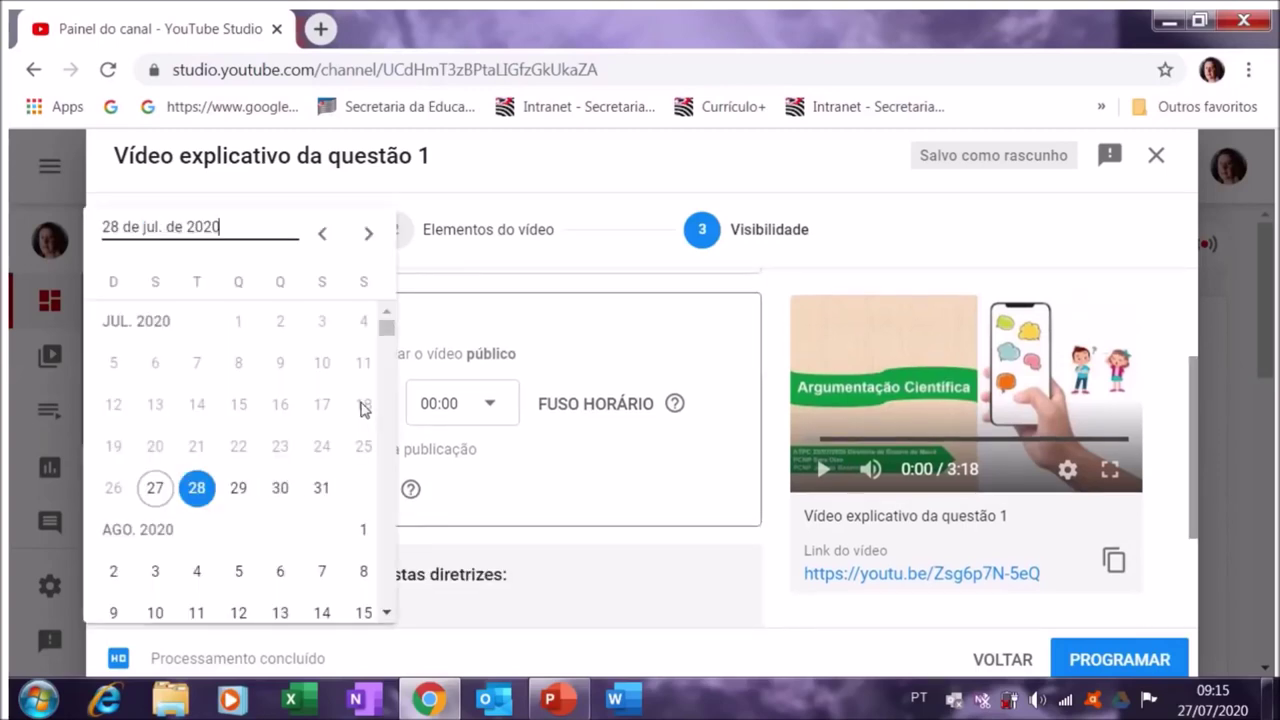
pyautogui.click(239, 489)
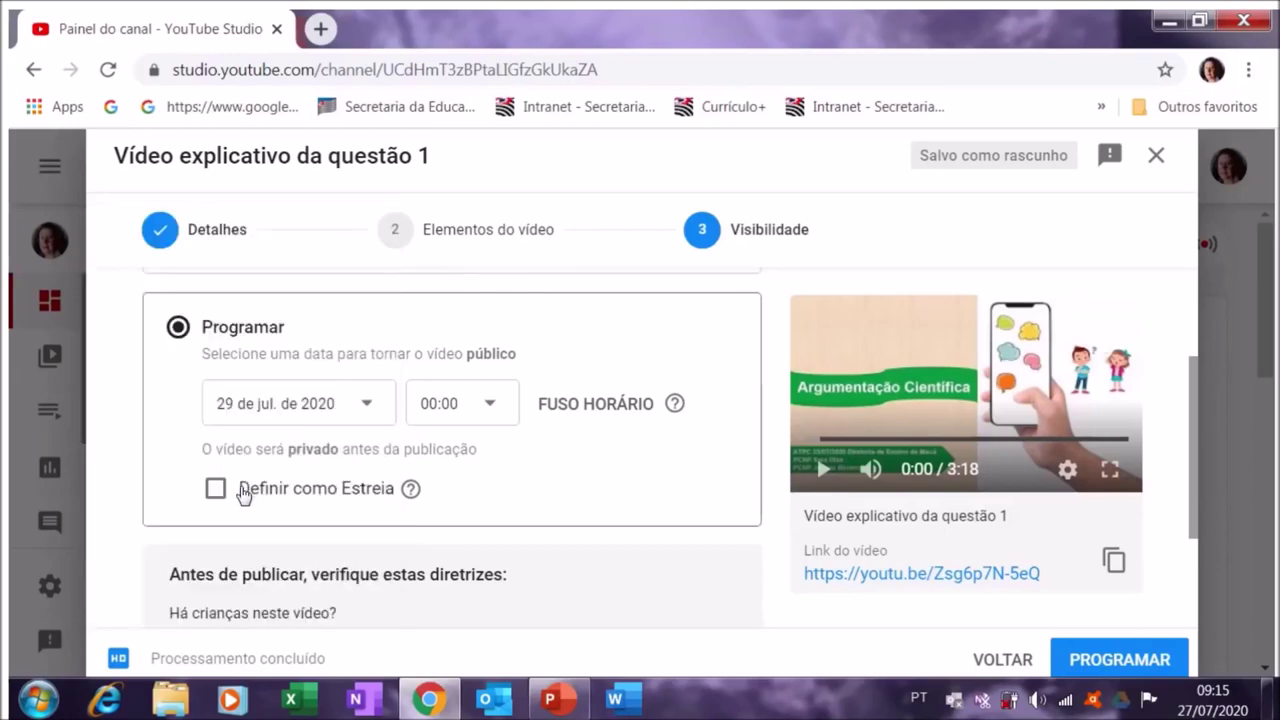
pyautogui.click(488, 410)
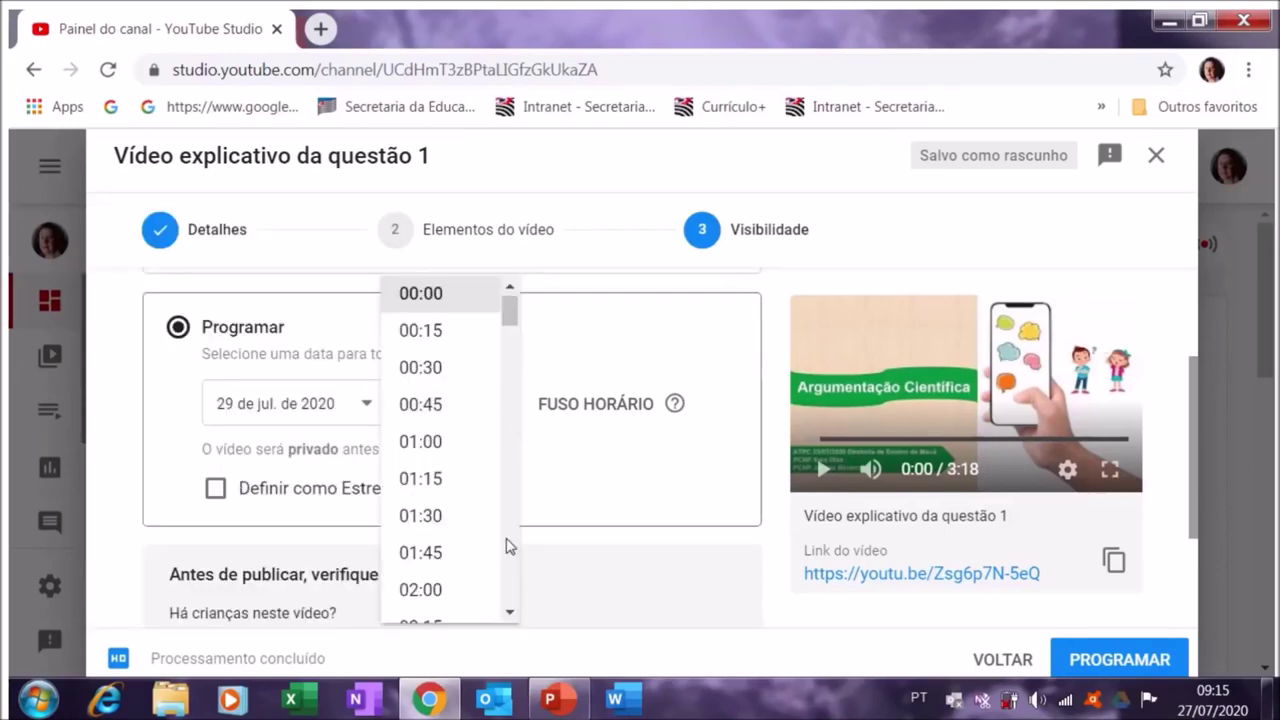
pyautogui.scroll(-3, 507, 546)
pyautogui.scroll(-6, 507, 546)
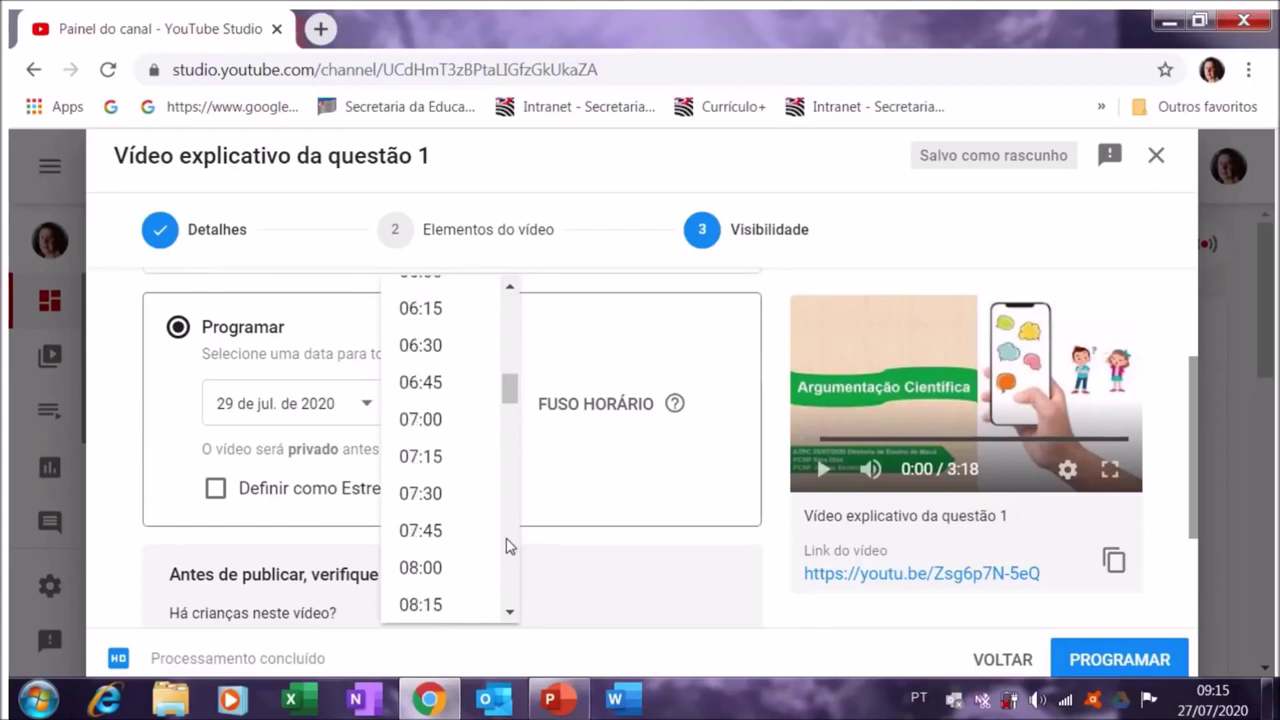
pyautogui.click(437, 567)
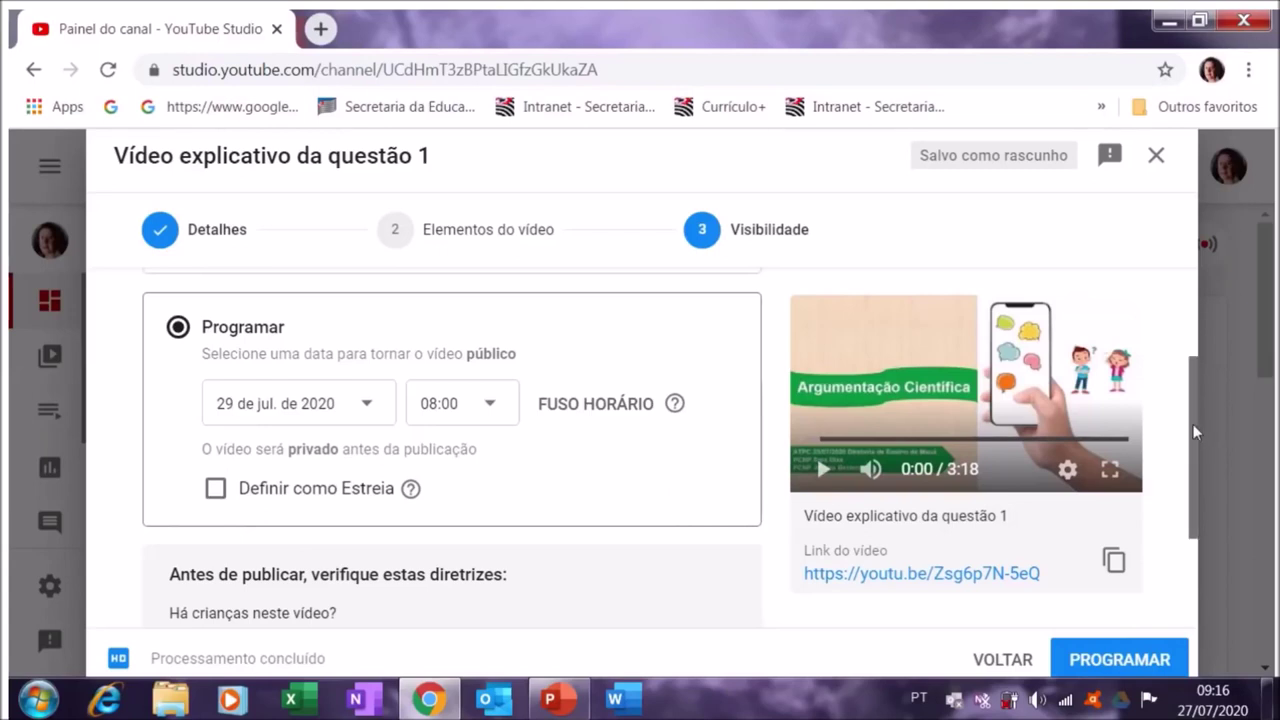
# Step: Review the pre-publication guidelines, confirm the scheduled publication and close the summary with the video link
pyautogui.moveTo(1193, 424); pyautogui.dragTo(1204, 574)
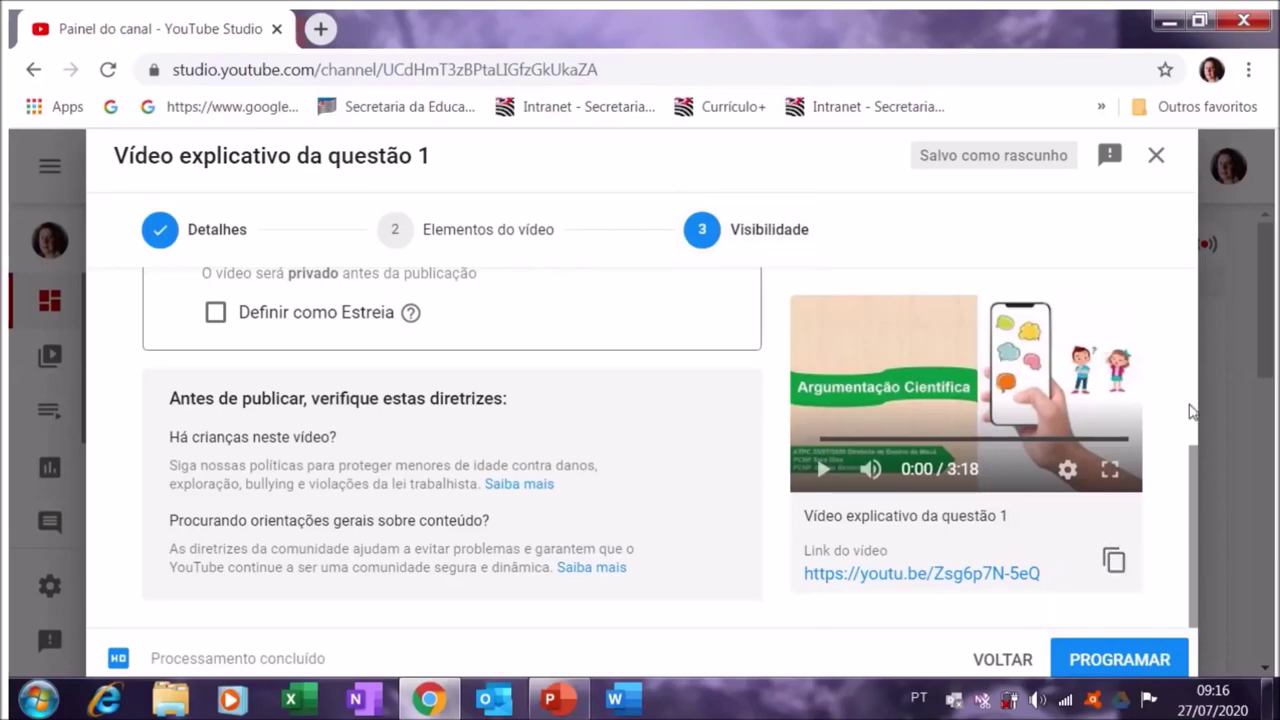
pyautogui.click(1122, 660)
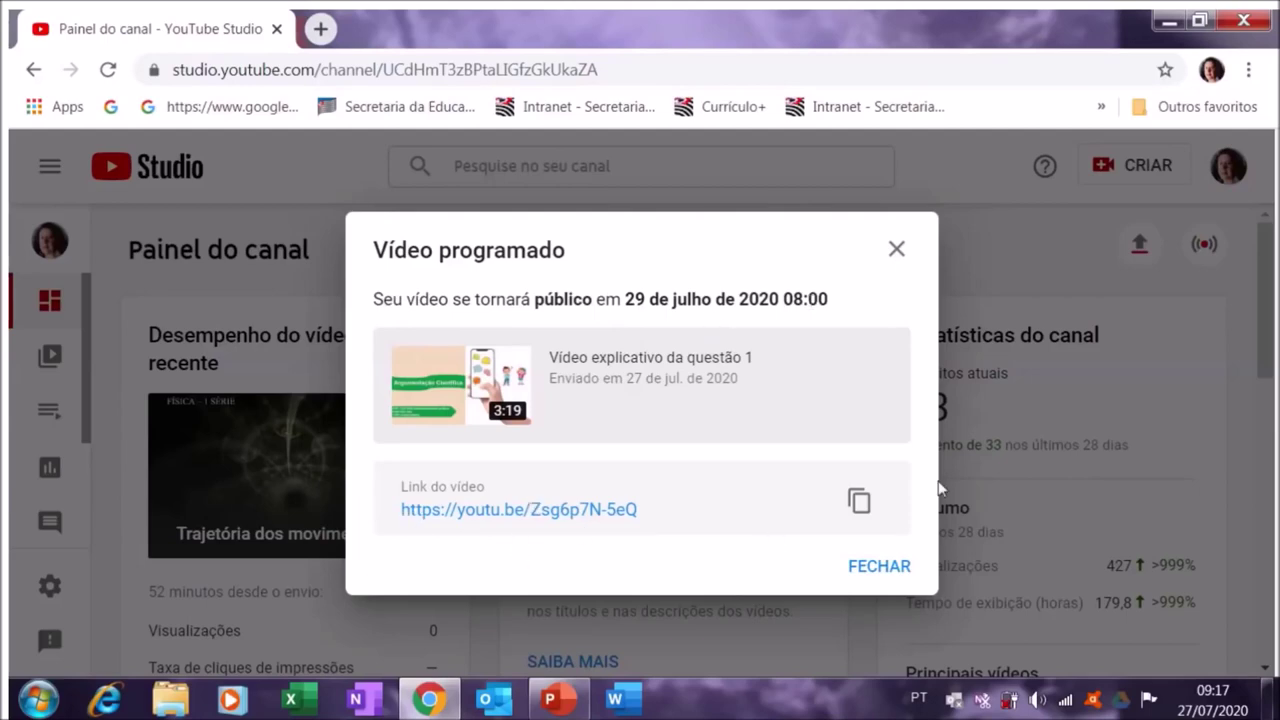
pyautogui.click(879, 566)
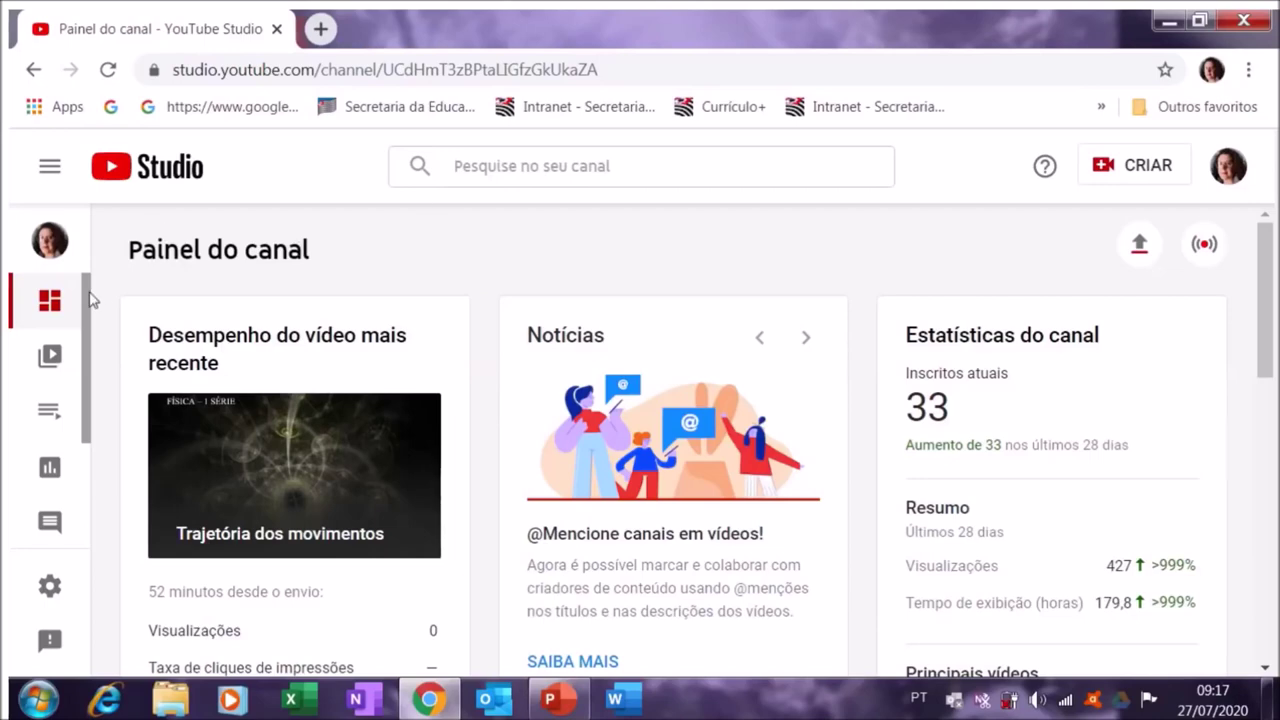
pyautogui.moveTo(88, 297)
pyautogui.mouseDown()
pyautogui.moveTo(88, 338)
pyautogui.moveTo(88, 293)
pyautogui.mouseUp()
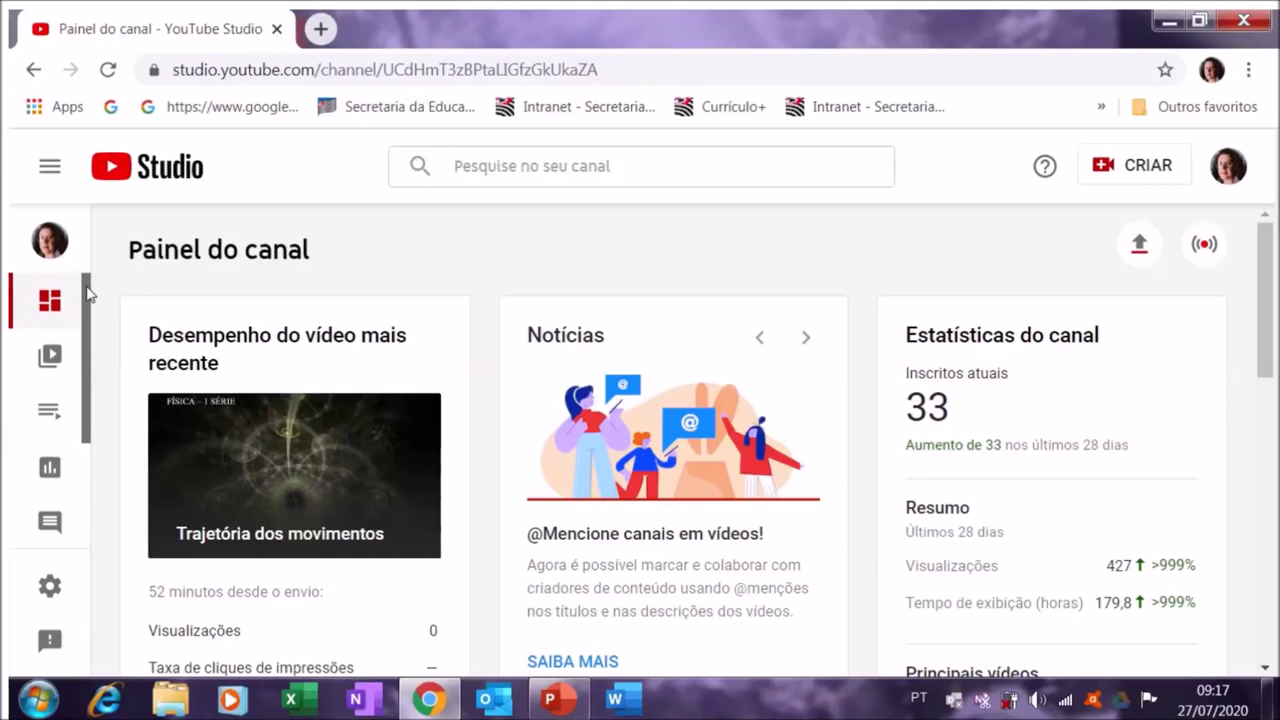
# Step: Return from the channel dashboard to YouTube and show the channel's uploads under Seus vídeos
pyautogui.click(47, 167)
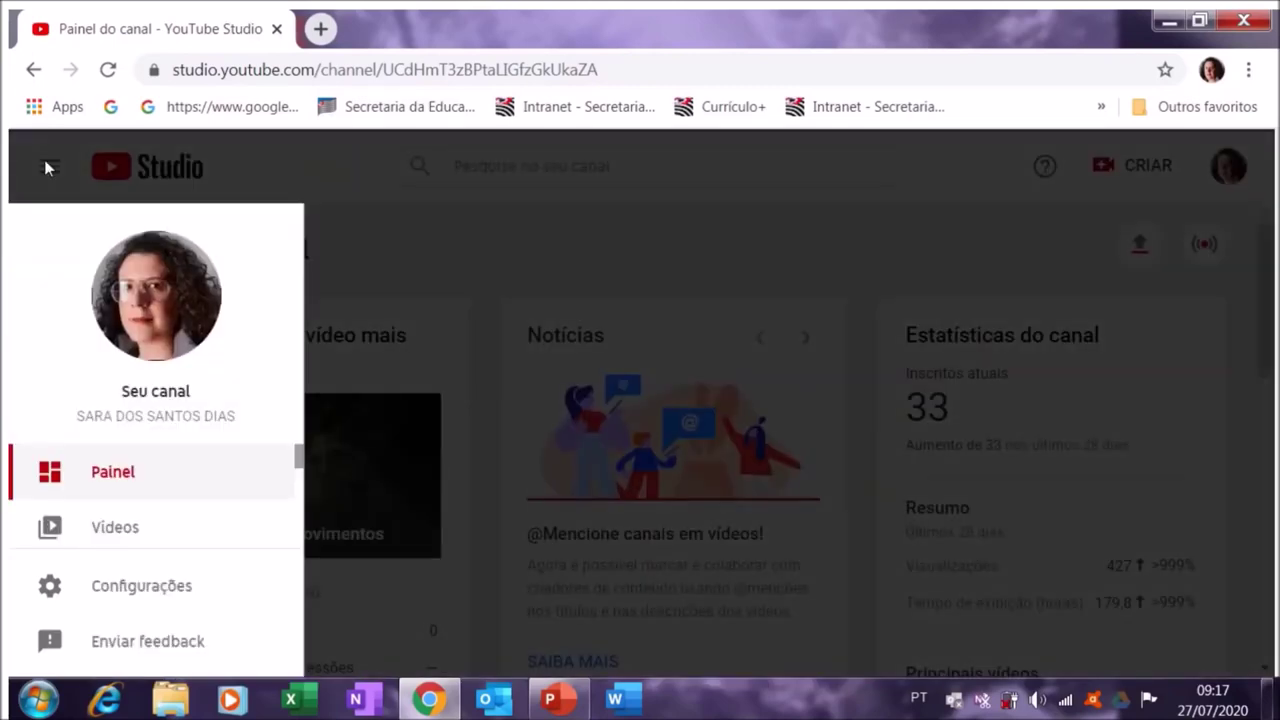
pyautogui.click(33, 70)
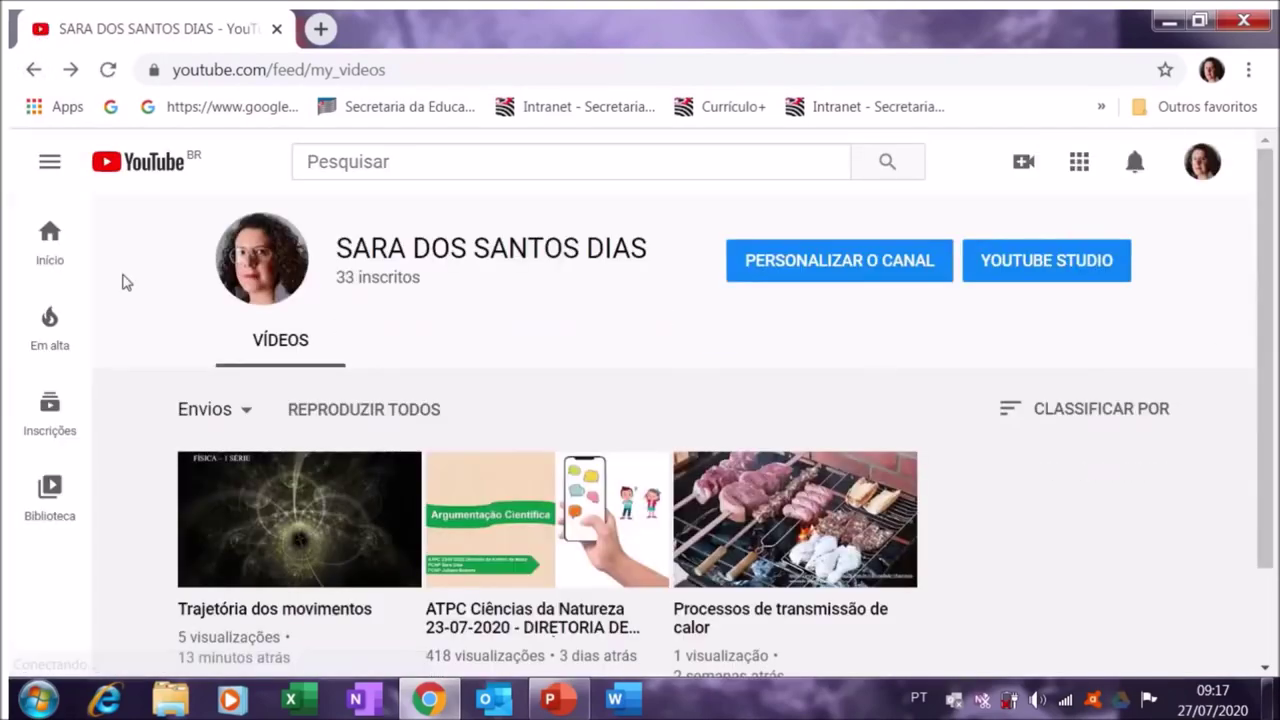
pyautogui.click(50, 170)
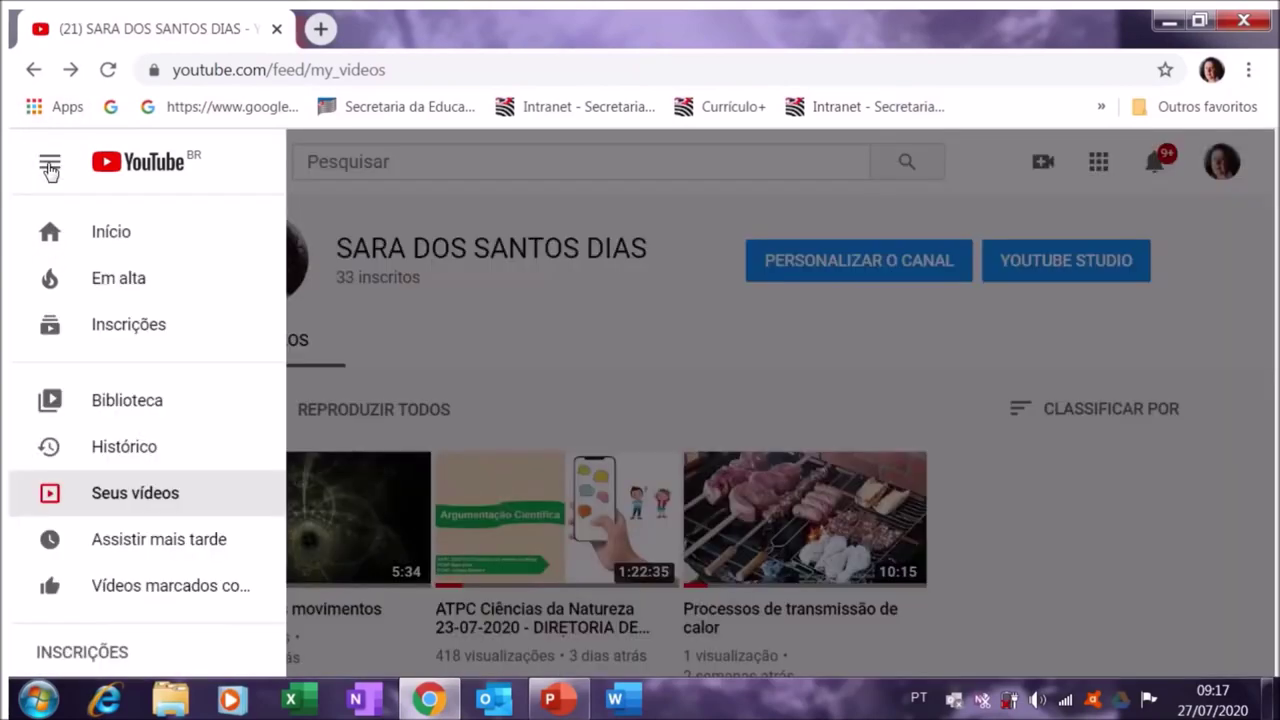
pyautogui.click(141, 500)
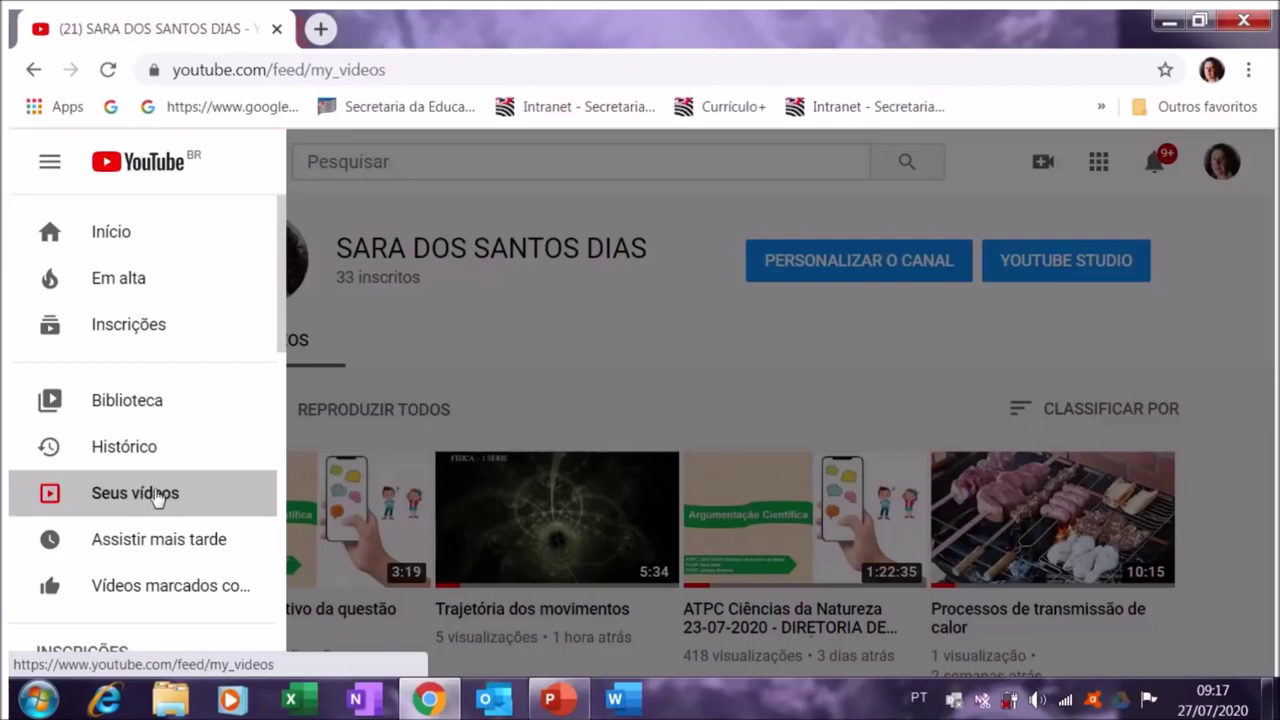
pyautogui.click(489, 322)
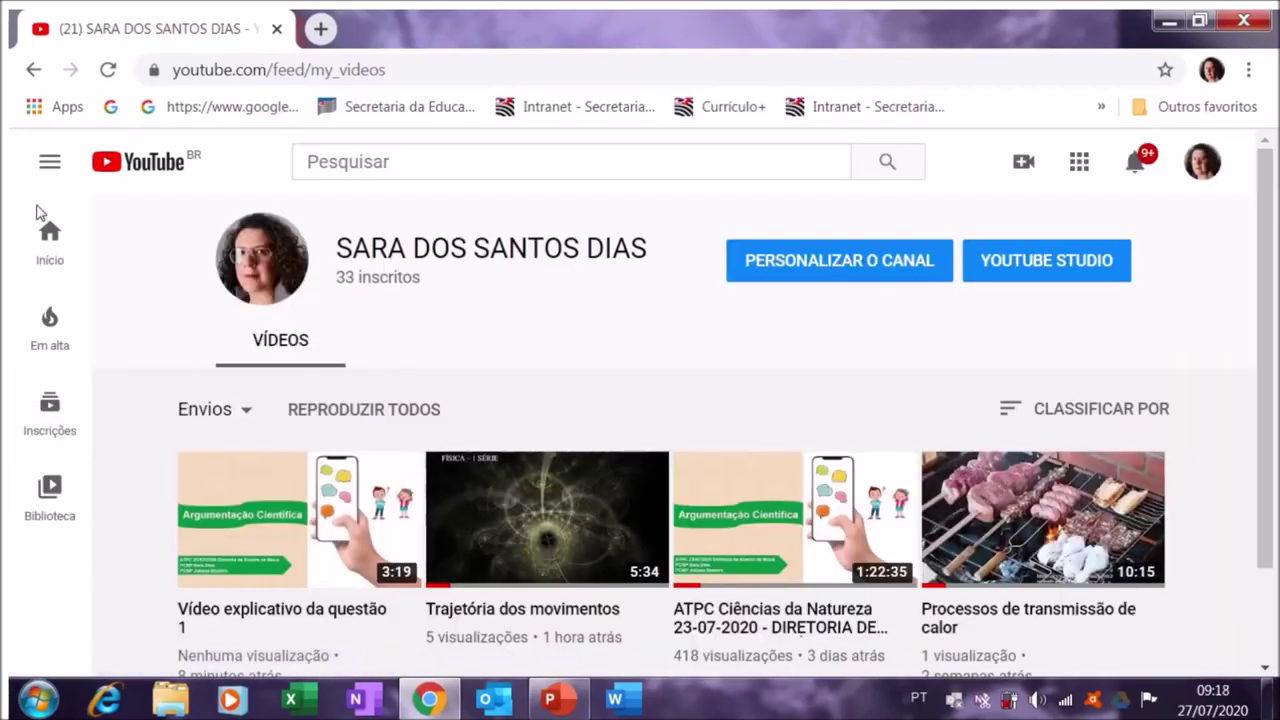
pyautogui.click(49, 172)
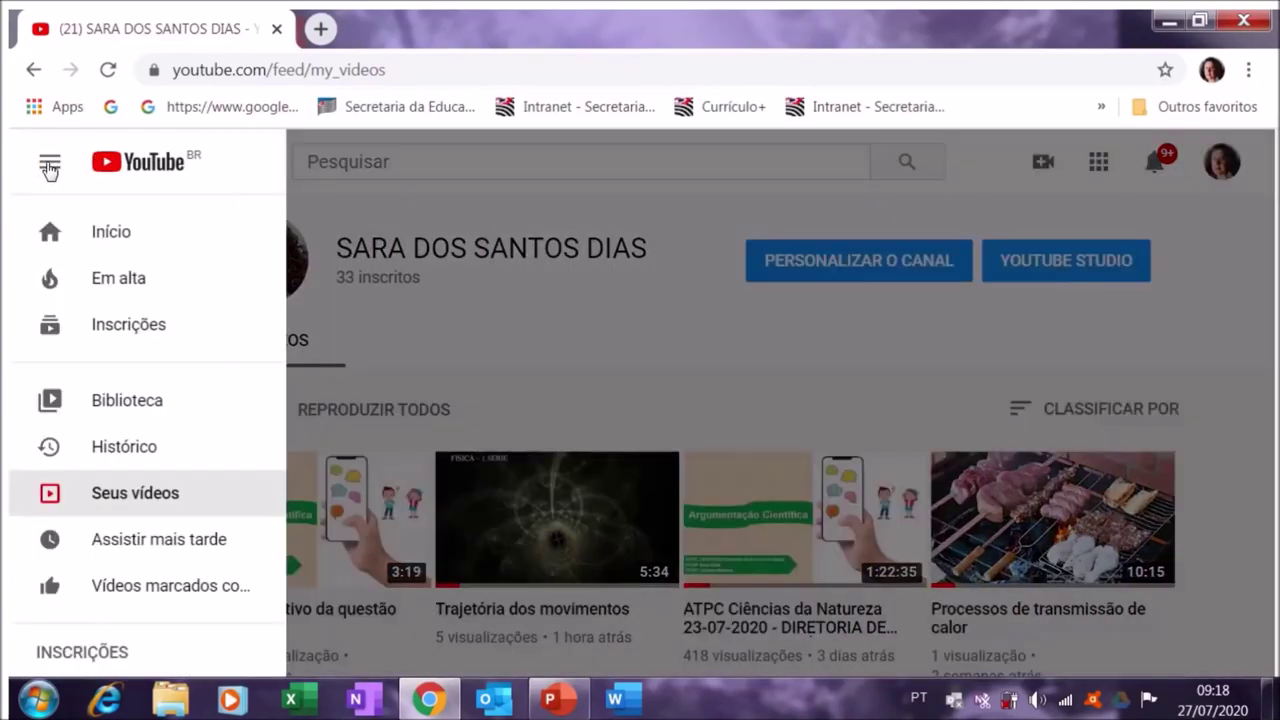
pyautogui.click(397, 335)
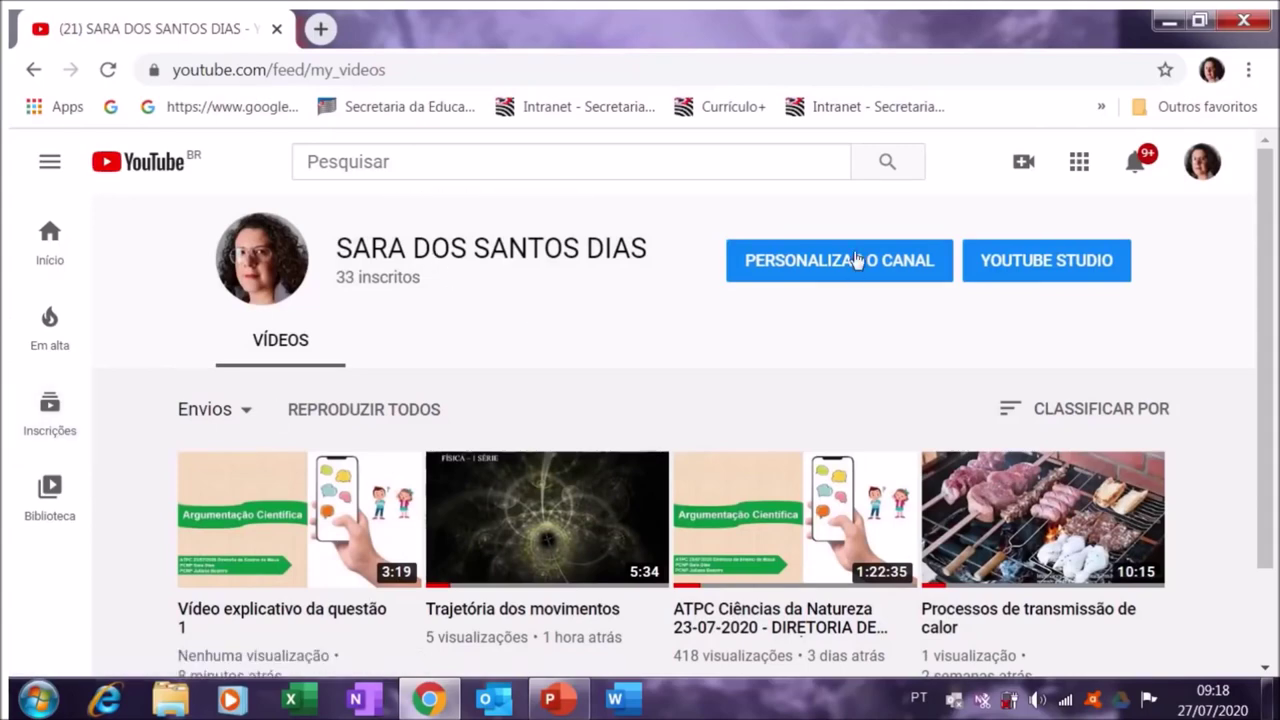
pyautogui.click(1022, 266)
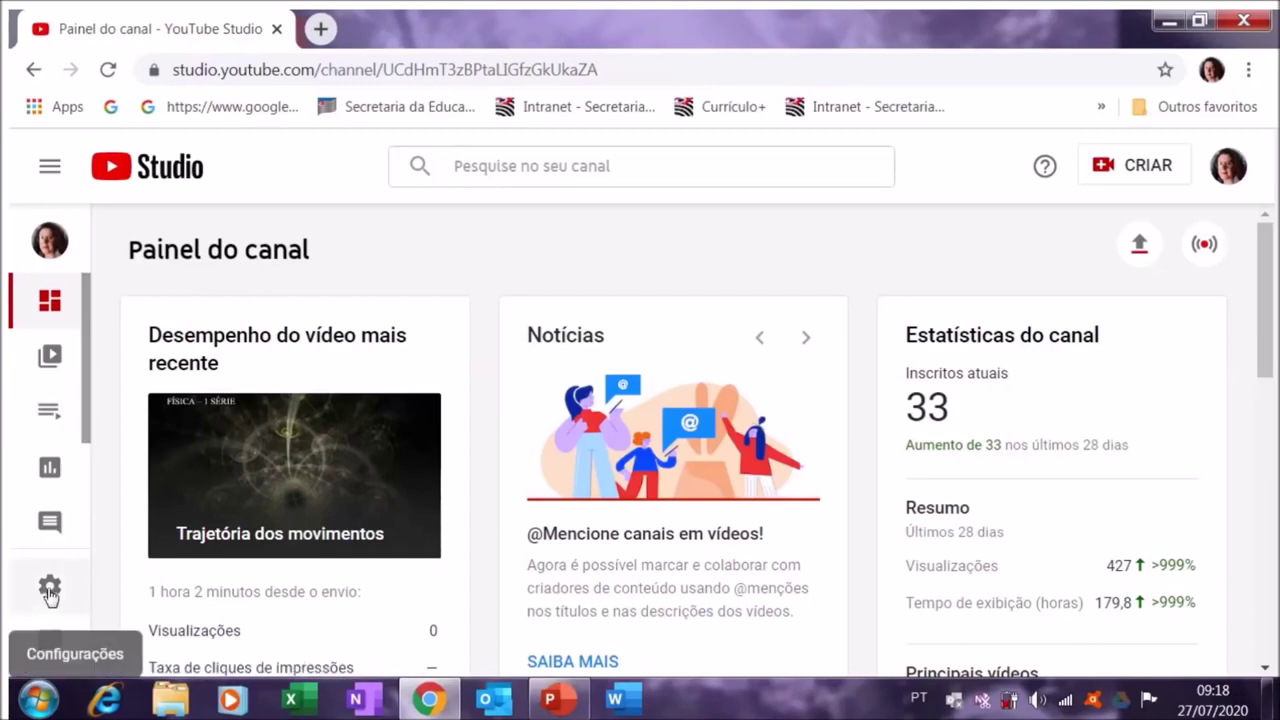
pyautogui.click(50, 590)
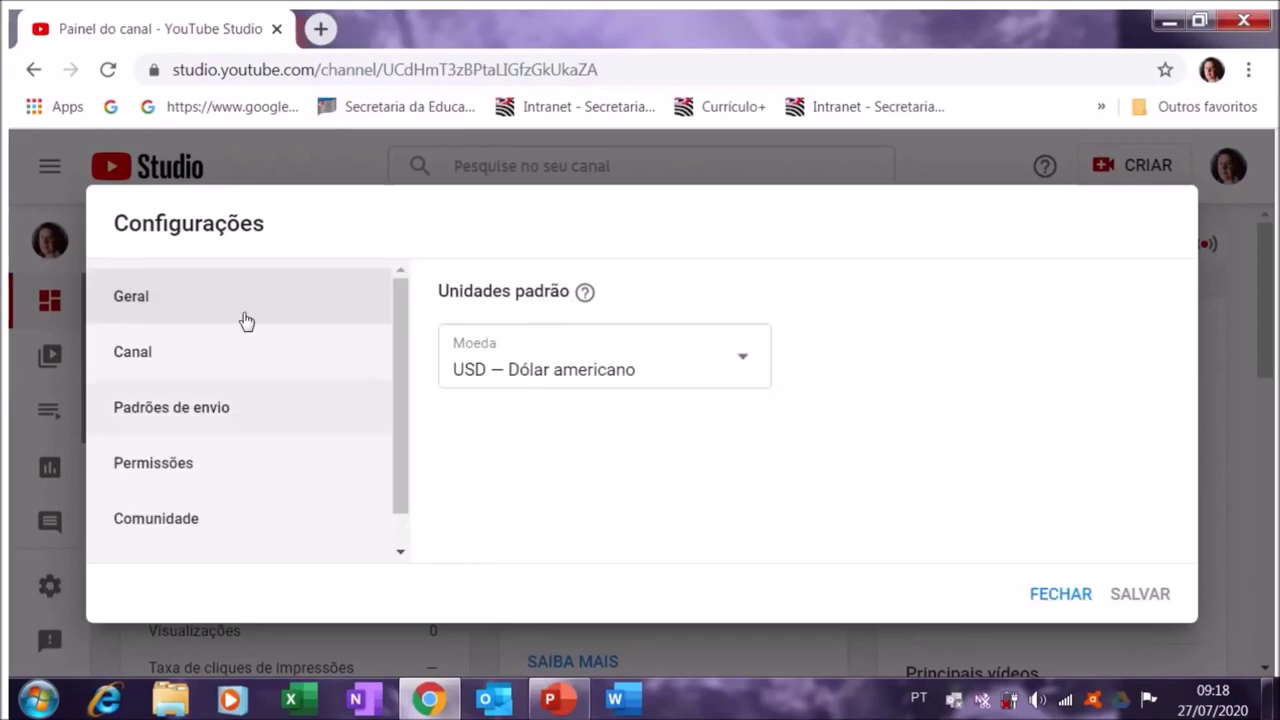
pyautogui.click(212, 362)
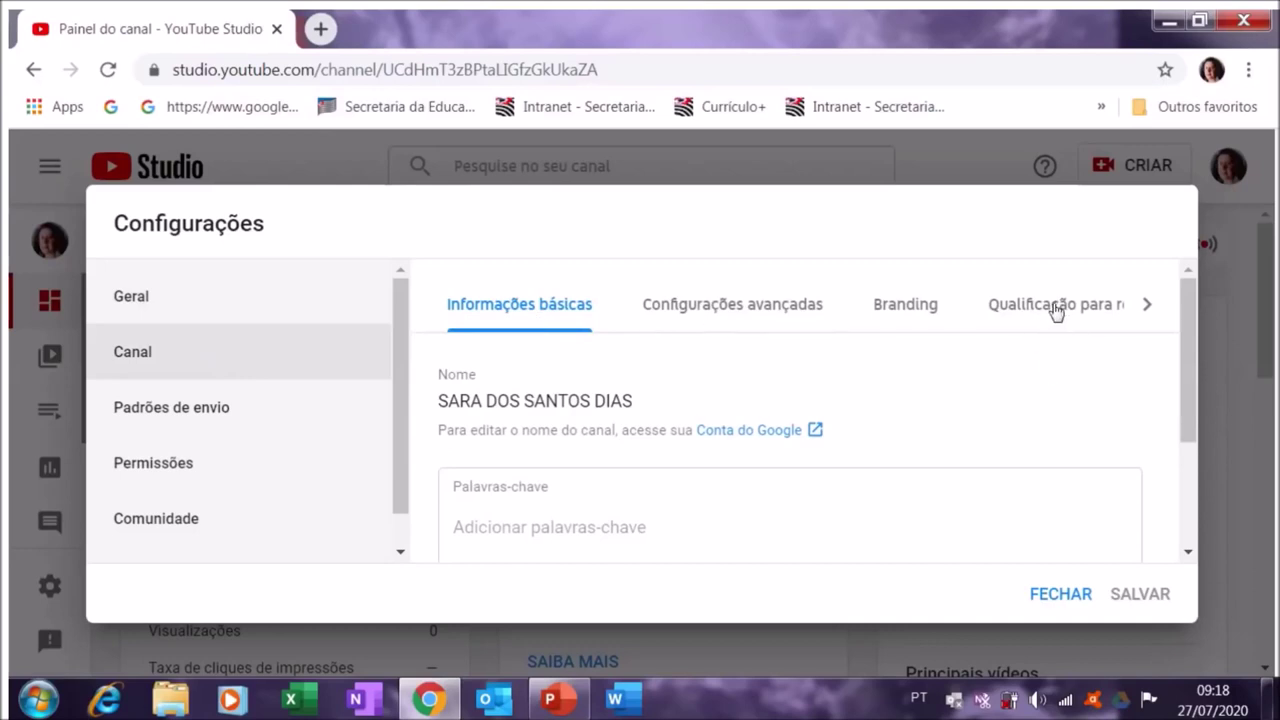
pyautogui.click(1055, 306)
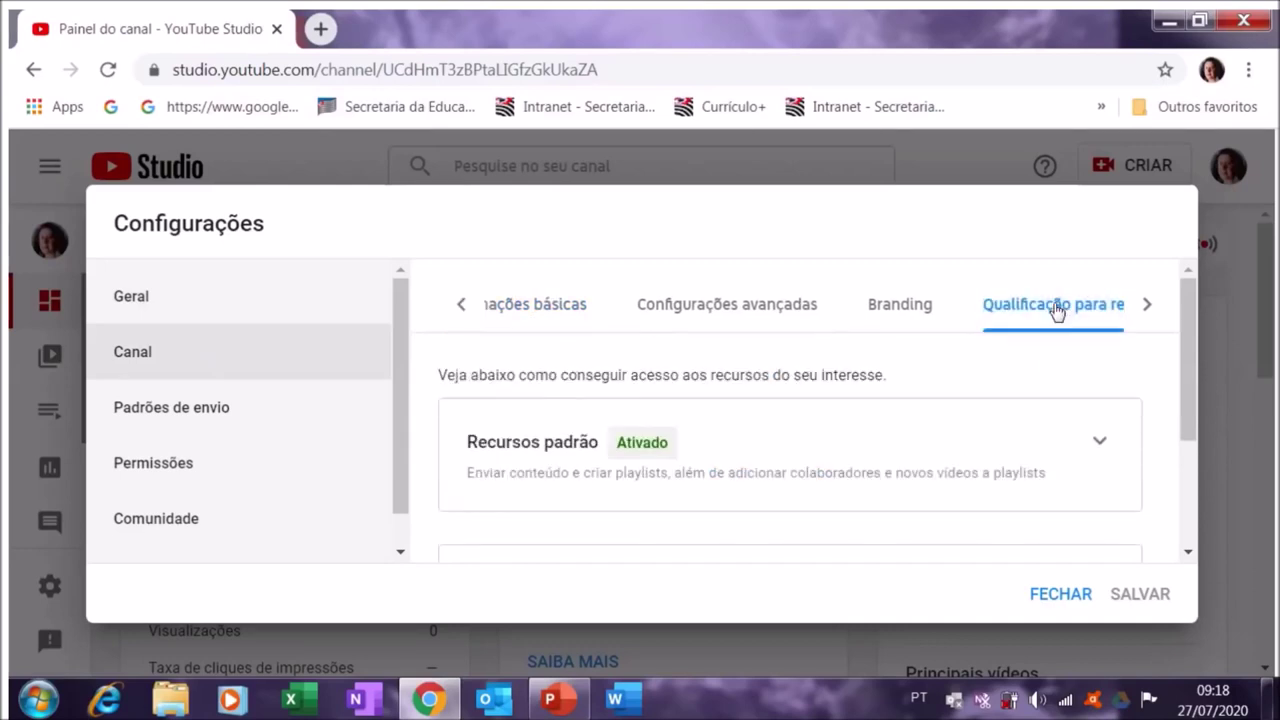
pyautogui.click(1145, 308)
pyautogui.click(1145, 308)
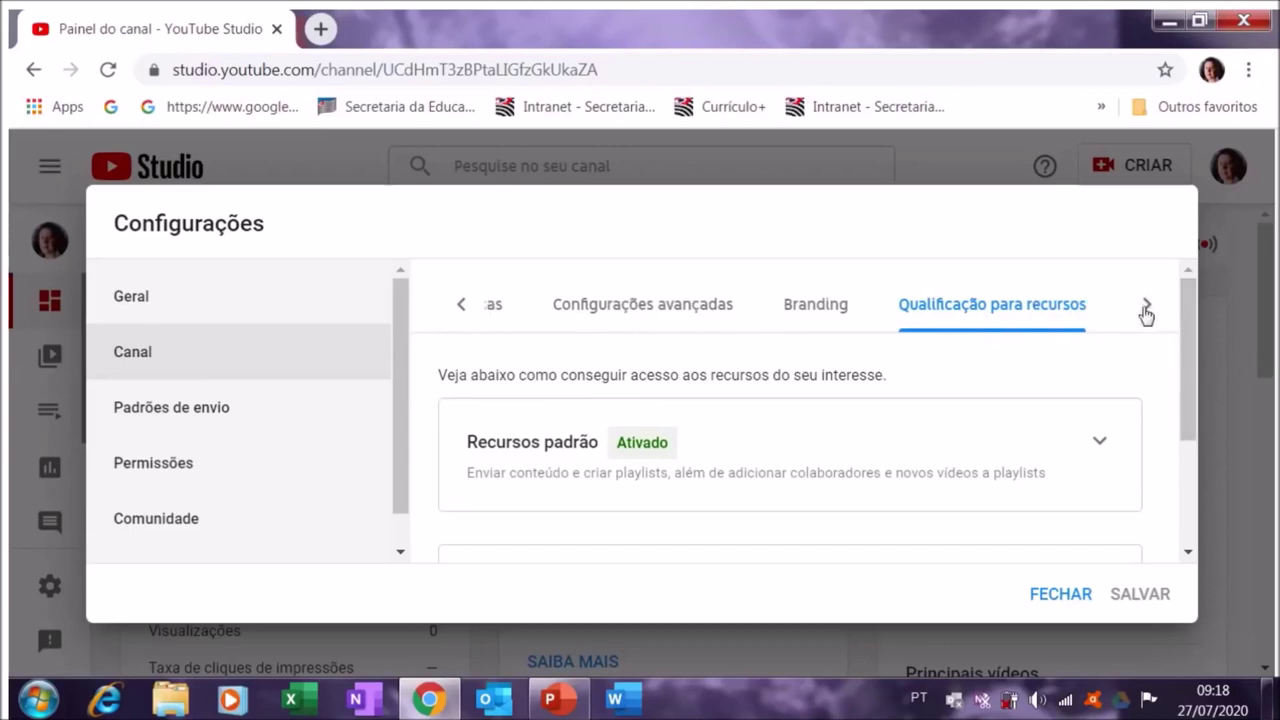
# Step: Review the standard features and those requiring phone number verification, and close the settings without changes
pyautogui.scroll(-2, 1196, 430)
pyautogui.scroll(1, 1196, 430)
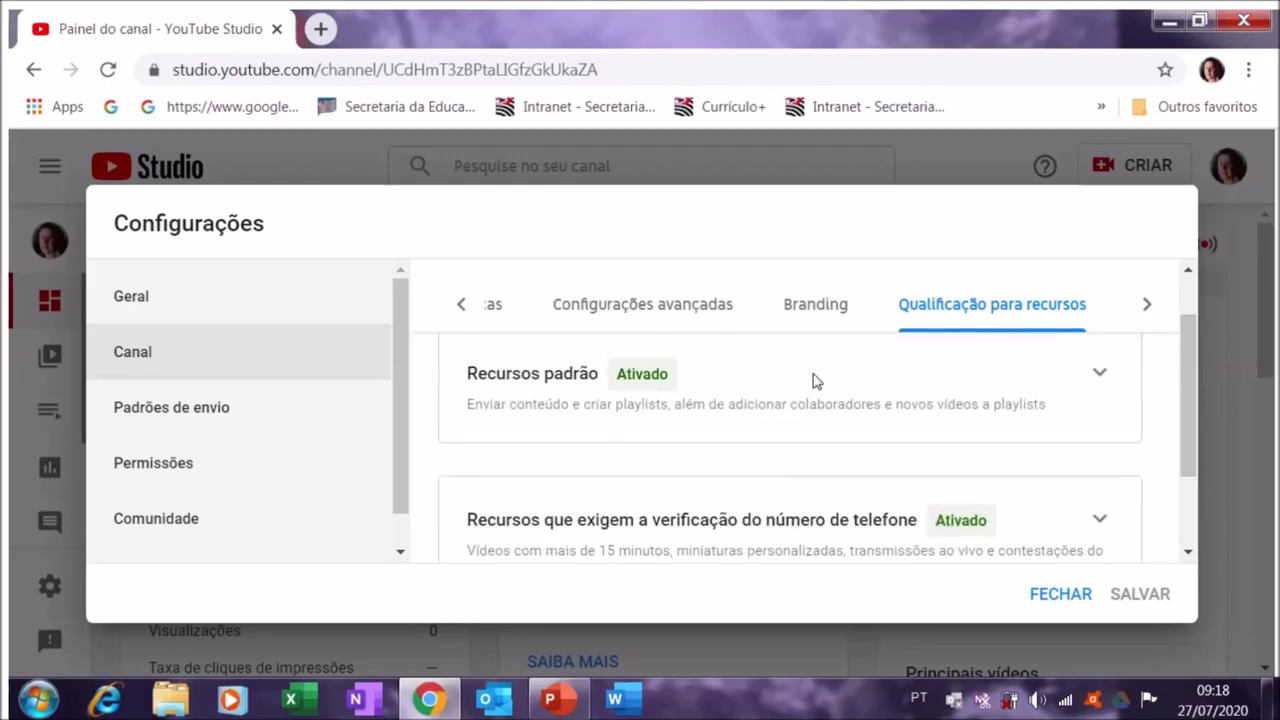
pyautogui.moveTo(1198, 382); pyautogui.dragTo(1195, 458)
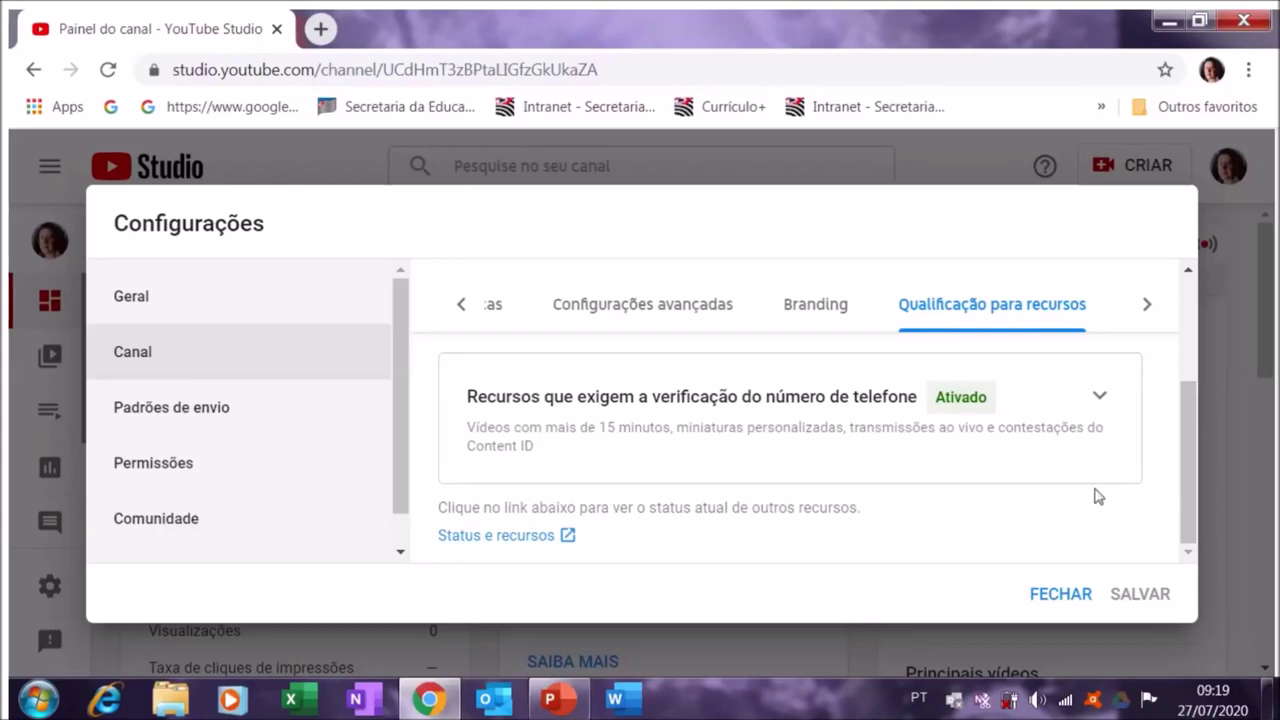
pyautogui.click(1070, 600)
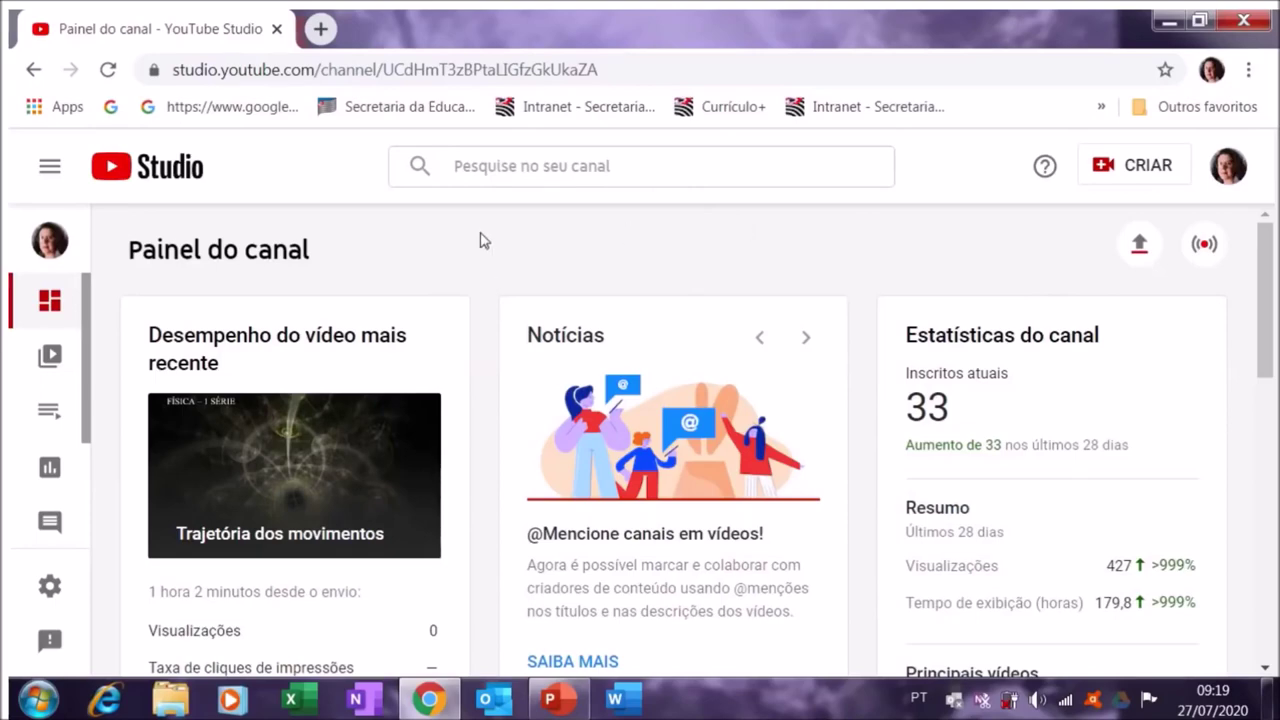
# Step: Stop the screen recording
pyautogui.moveTo(498, 14)
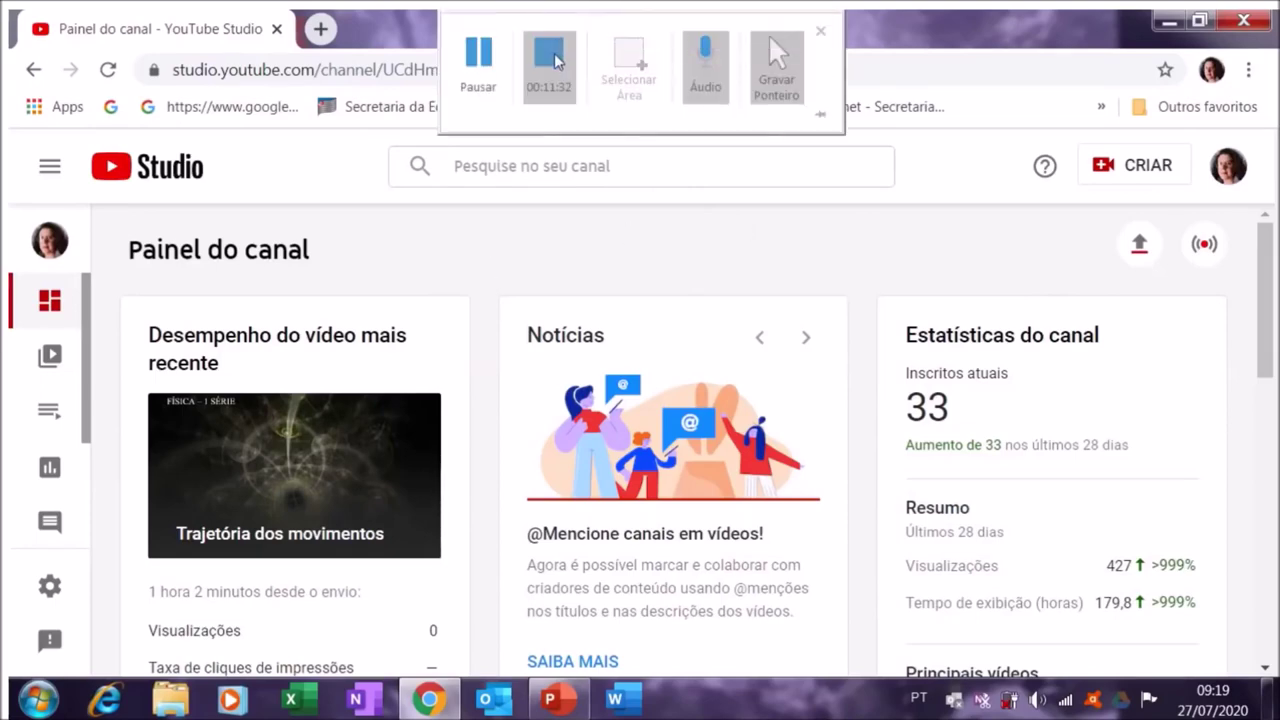
pyautogui.click(548, 52)
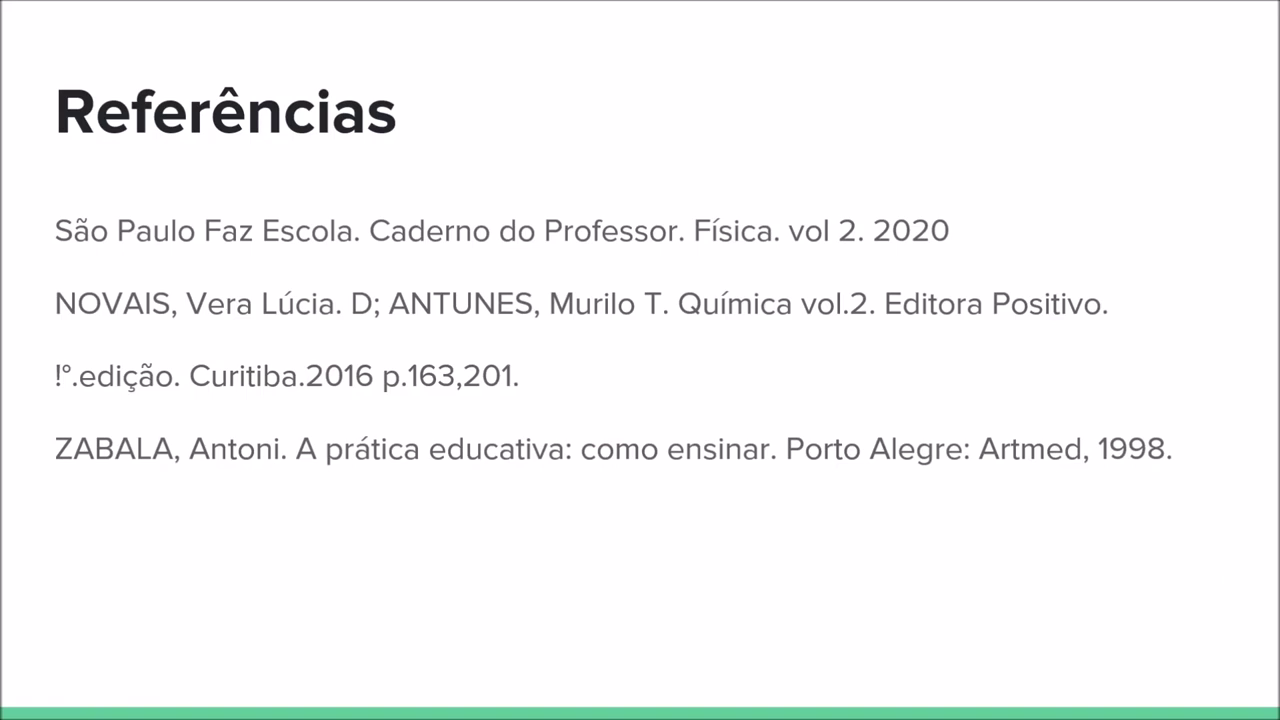
pyautogui.press('Right')
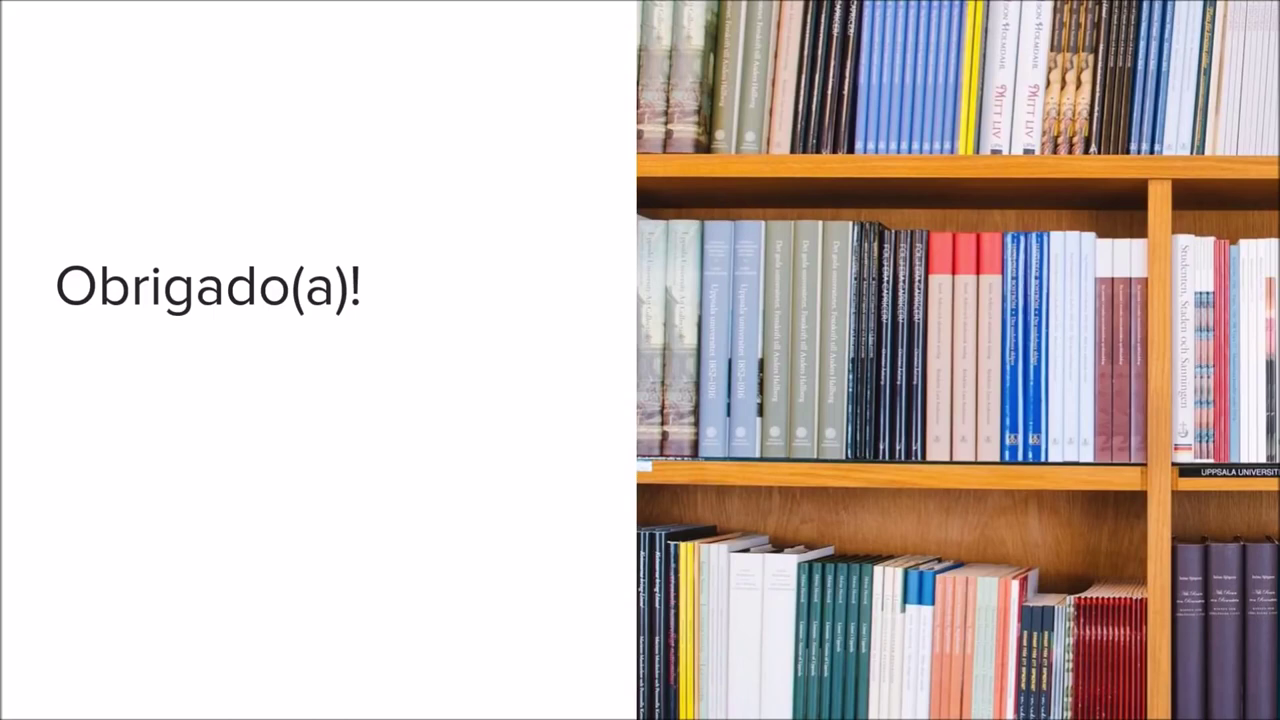